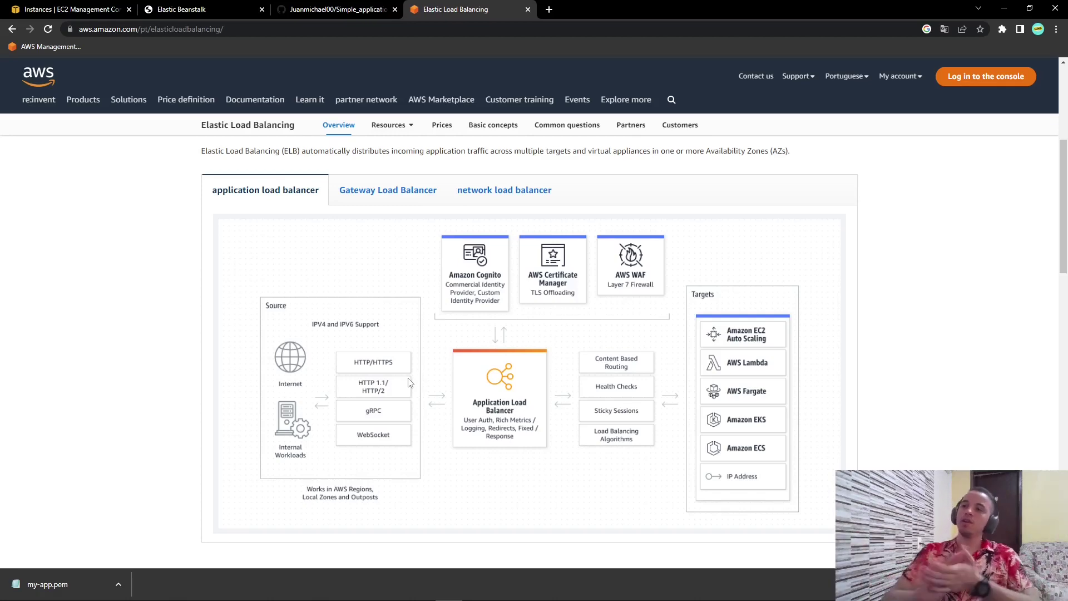
Step: Review the free monthly hours offer on the Elastic Load Balancing overview page
{"action": "scroll", "coordinate": [513, 396], "scroll_direction": "up", "scroll_amount": 5}
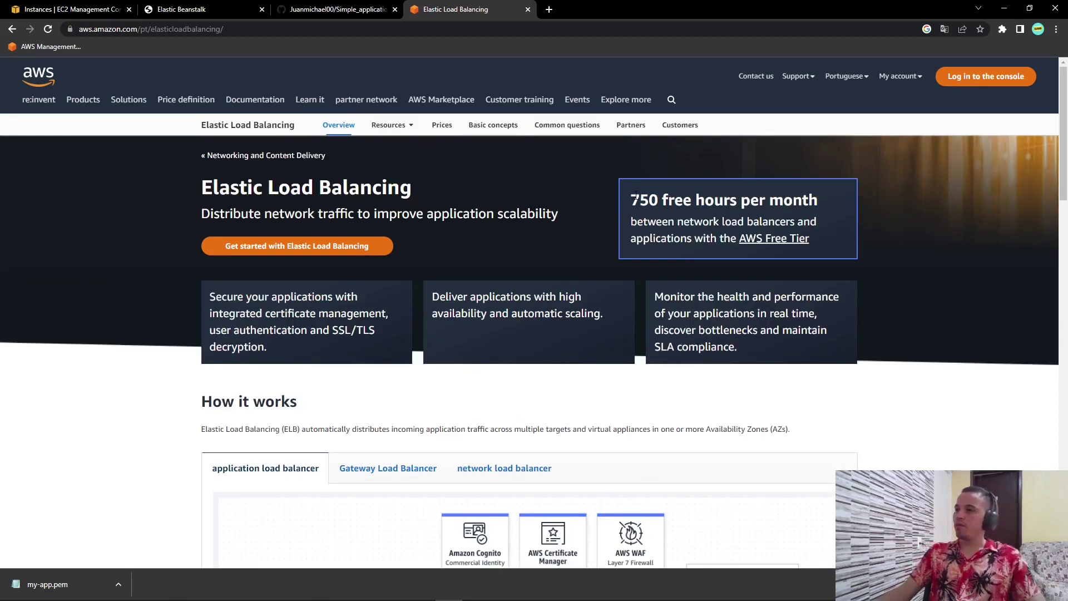
{"action": "left_click_drag", "start_coordinate": [634, 199], "coordinate": [816, 200]}
{"action": "left_click", "coordinate": [820, 201]}
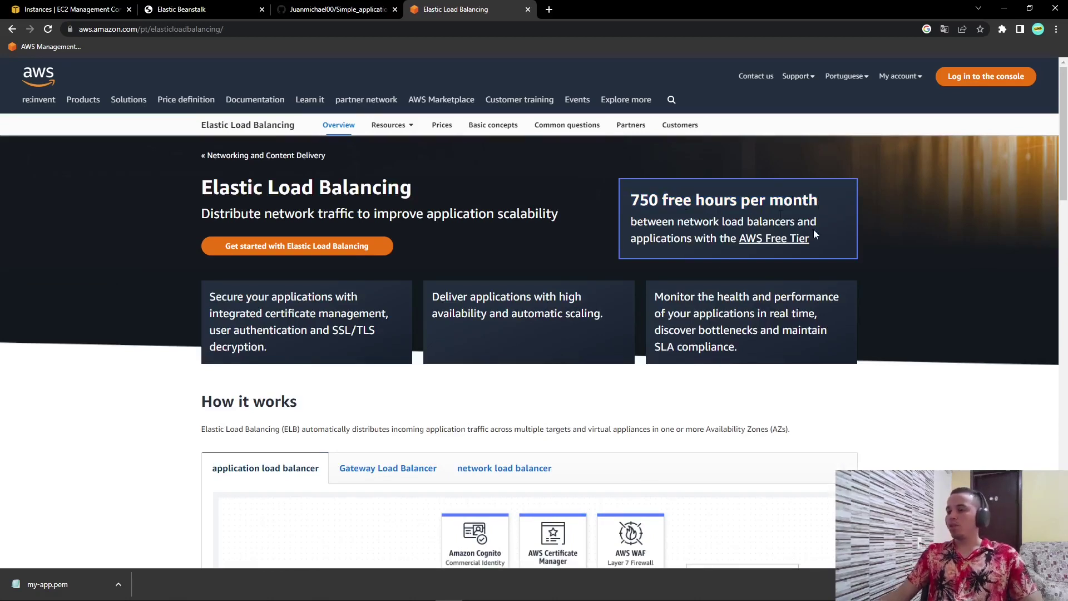
{"action": "triple_click", "coordinate": [642, 204]}
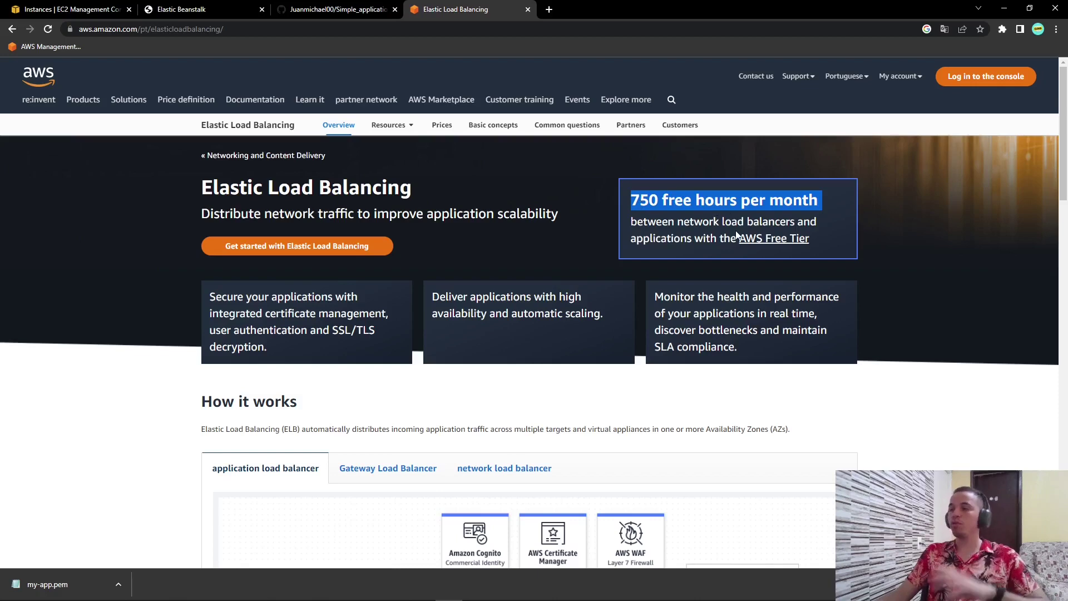
{"action": "left_click", "coordinate": [841, 200]}
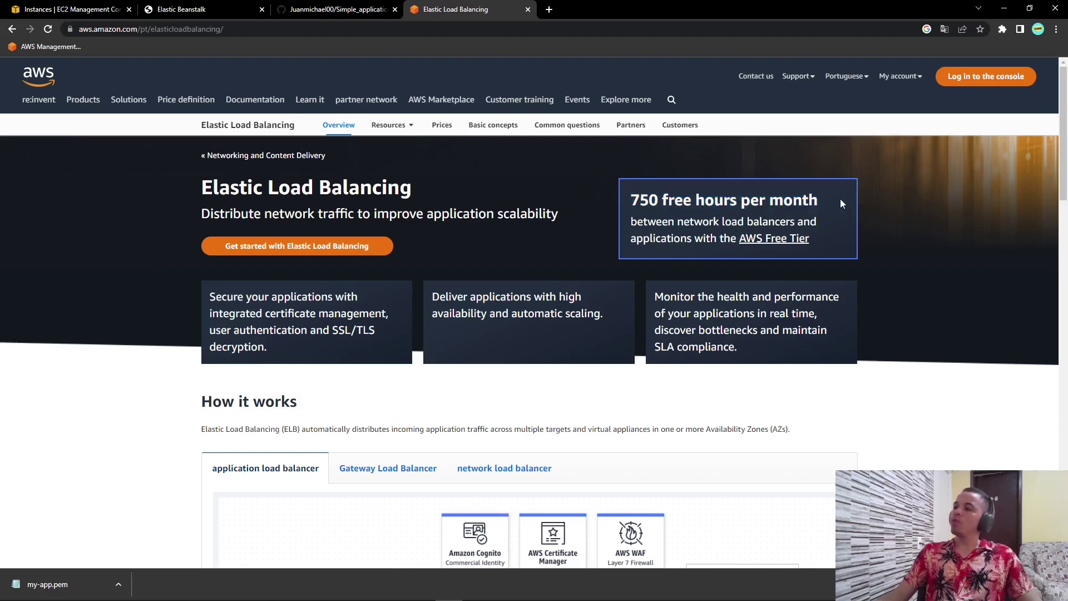
{"action": "scroll", "coordinate": [737, 298], "scroll_direction": "down", "scroll_amount": 3}
{"action": "scroll", "coordinate": [692, 216], "scroll_direction": "up", "scroll_amount": 3}
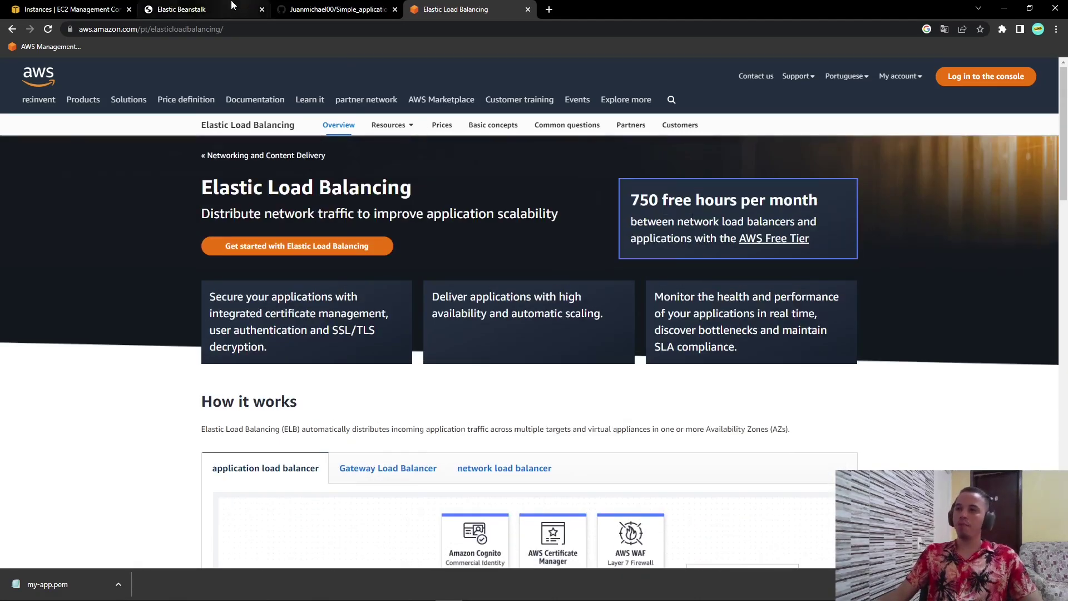
Step: Close the Elastic Beanstalk page, begin launching a new instance from the EC2 instances list, and name it my-app-1
{"action": "left_click", "coordinate": [136, 14]}
{"action": "left_click", "coordinate": [262, 9]}
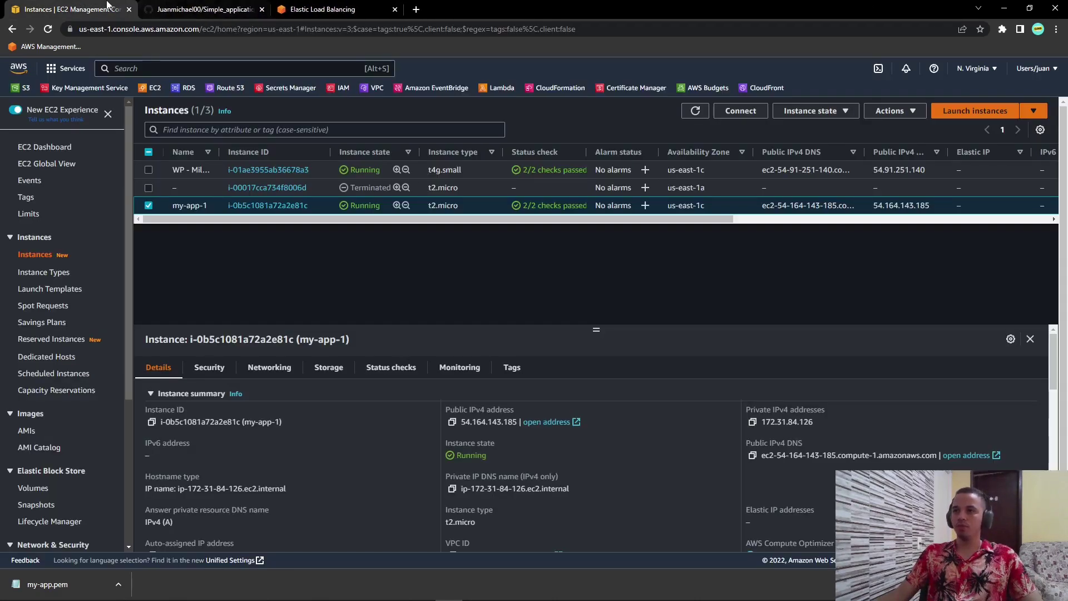
{"action": "left_click", "coordinate": [985, 113]}
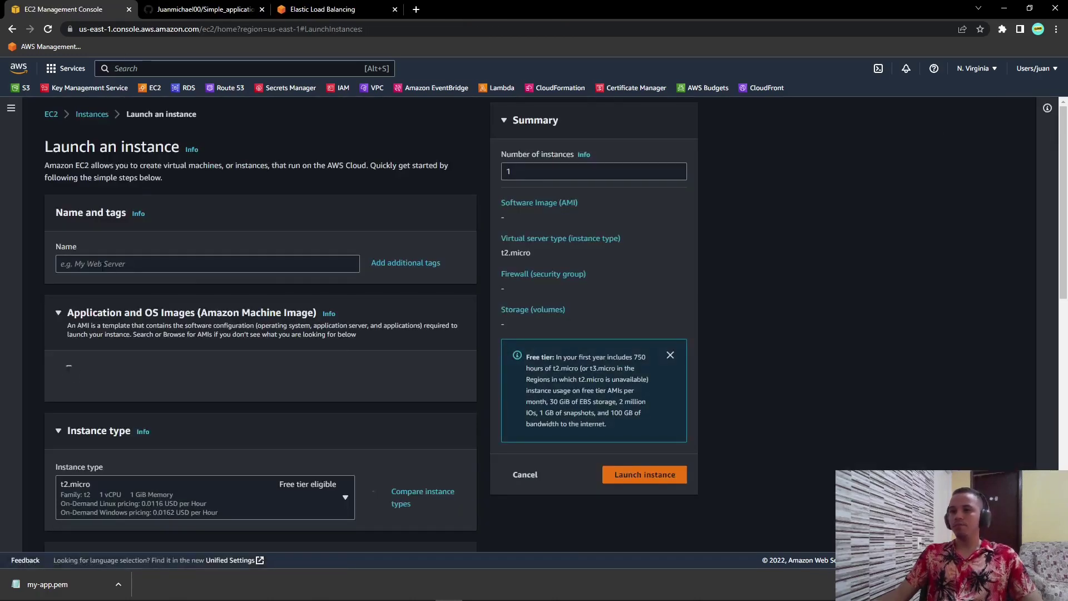
{"action": "left_click", "coordinate": [102, 272]}
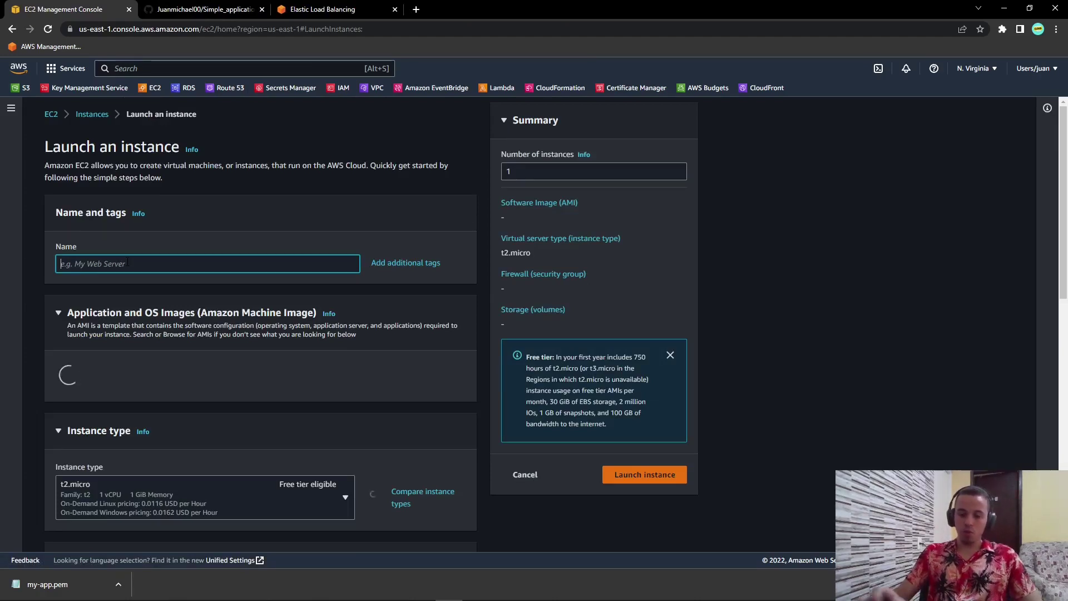
{"action": "type", "text": "my-app-1"}
Step: Choose the Ubuntu Server 20.04 LTS (HVM), SSD Volume Type image for the instance
{"action": "scroll", "coordinate": [210, 240], "scroll_direction": "down", "scroll_amount": 4}
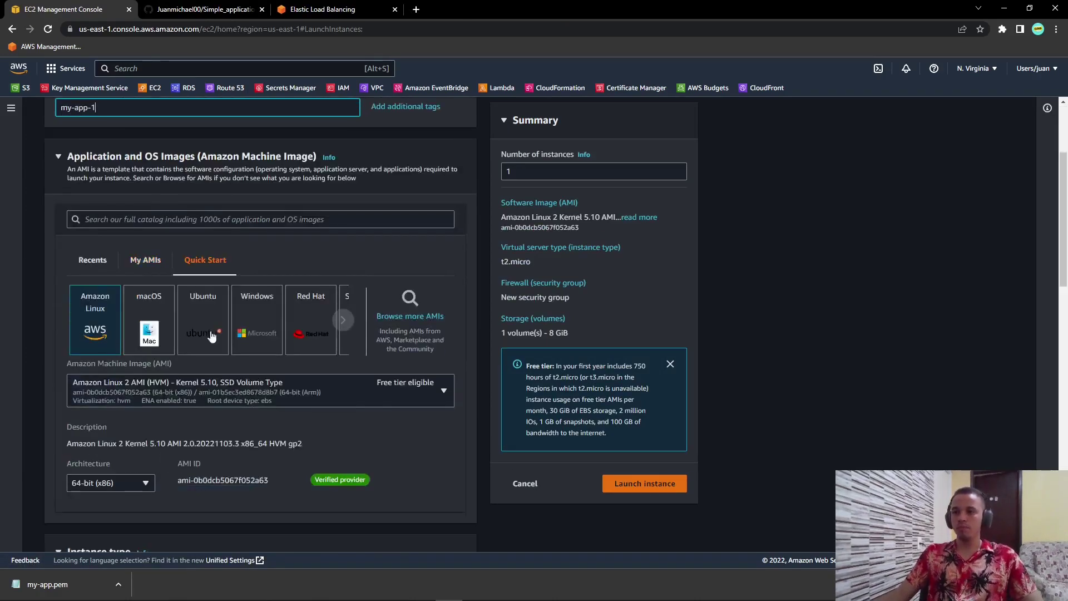
{"action": "left_click", "coordinate": [209, 240]}
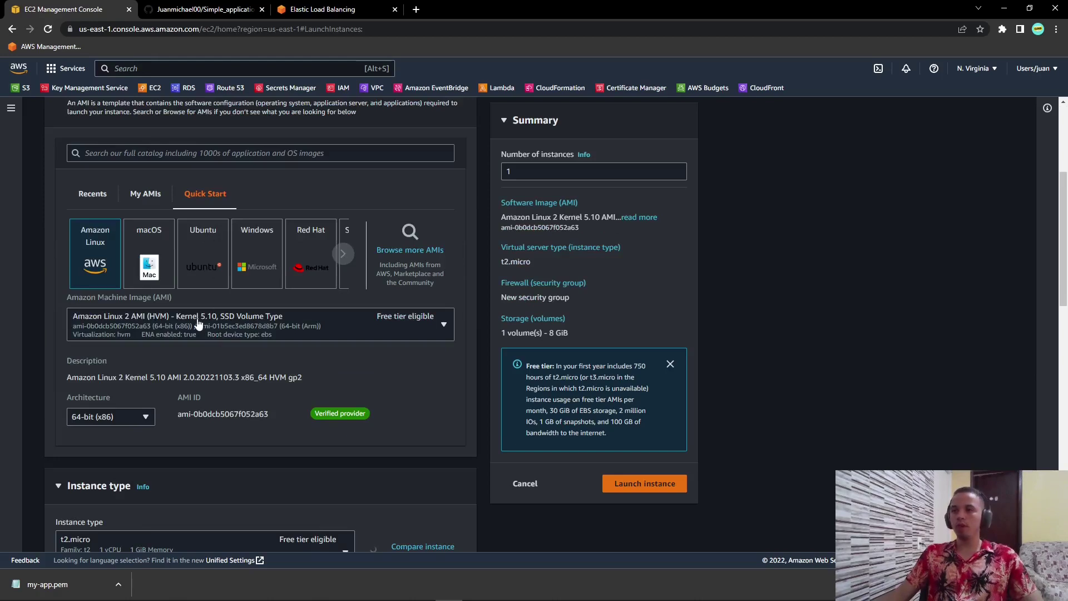
{"action": "left_click", "coordinate": [179, 321]}
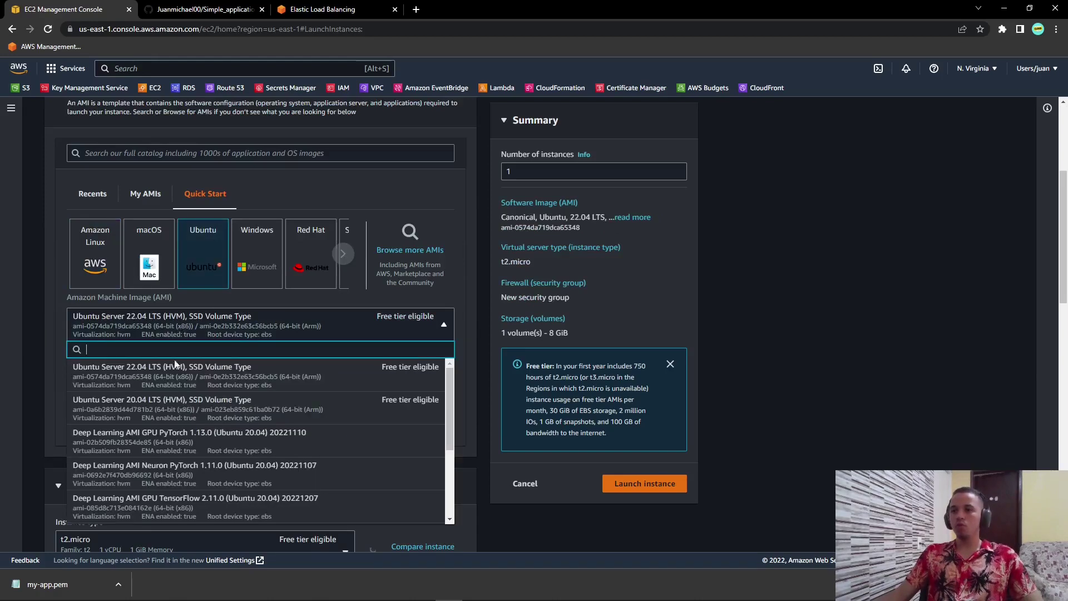
{"action": "left_click", "coordinate": [168, 418]}
Step: Select the existing my-app key pair for logging in to the instance
{"action": "scroll", "coordinate": [174, 389], "scroll_direction": "down", "scroll_amount": 2}
{"action": "scroll", "coordinate": [176, 384], "scroll_direction": "down", "scroll_amount": 3}
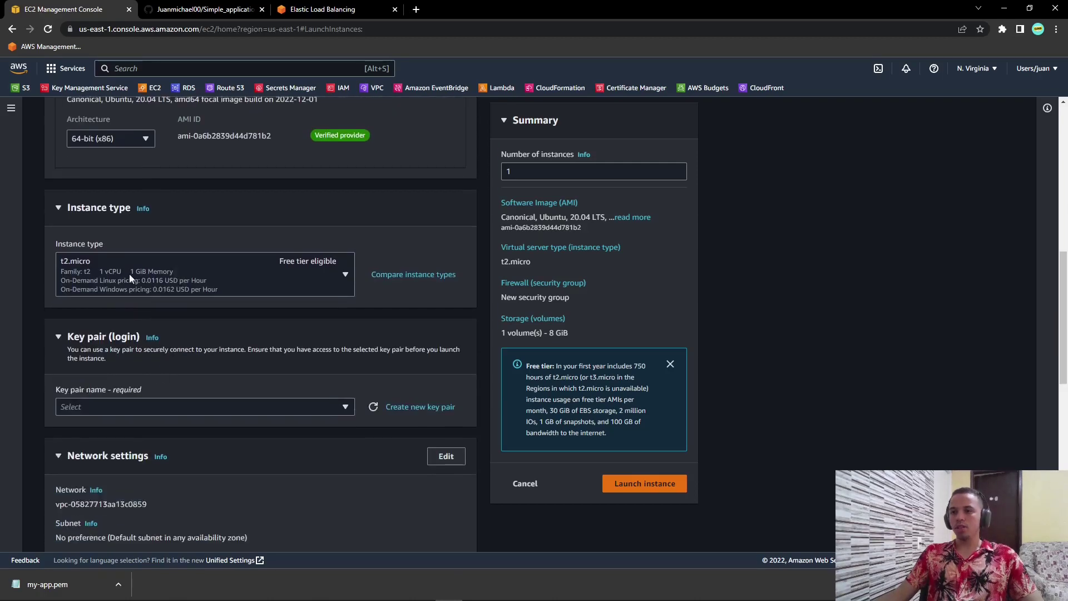
{"action": "scroll", "coordinate": [118, 306], "scroll_direction": "down", "scroll_amount": 3}
{"action": "left_click", "coordinate": [118, 240]}
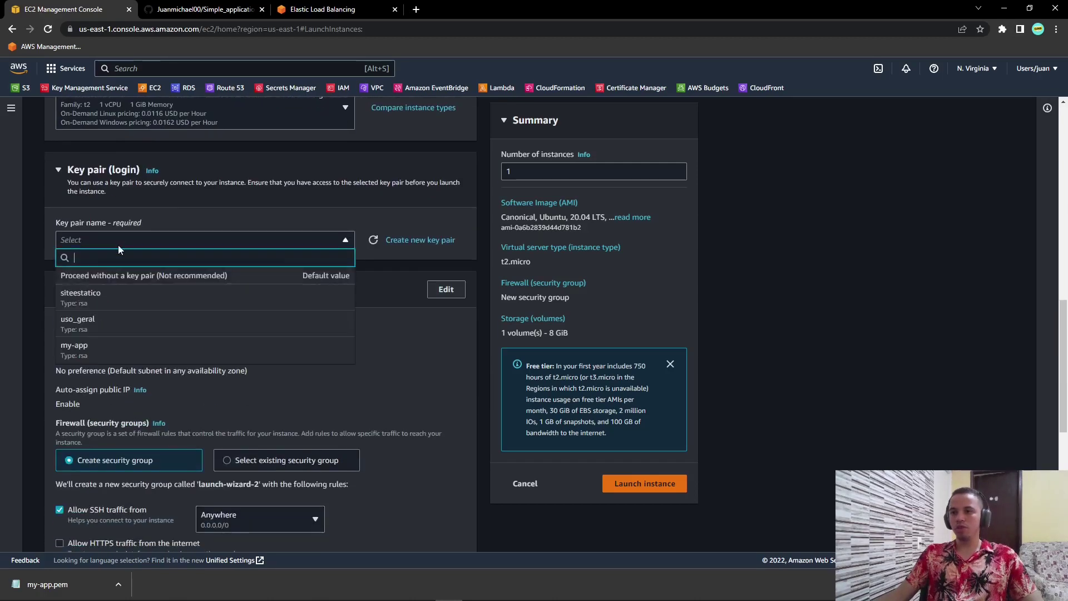
{"action": "left_click", "coordinate": [94, 348]}
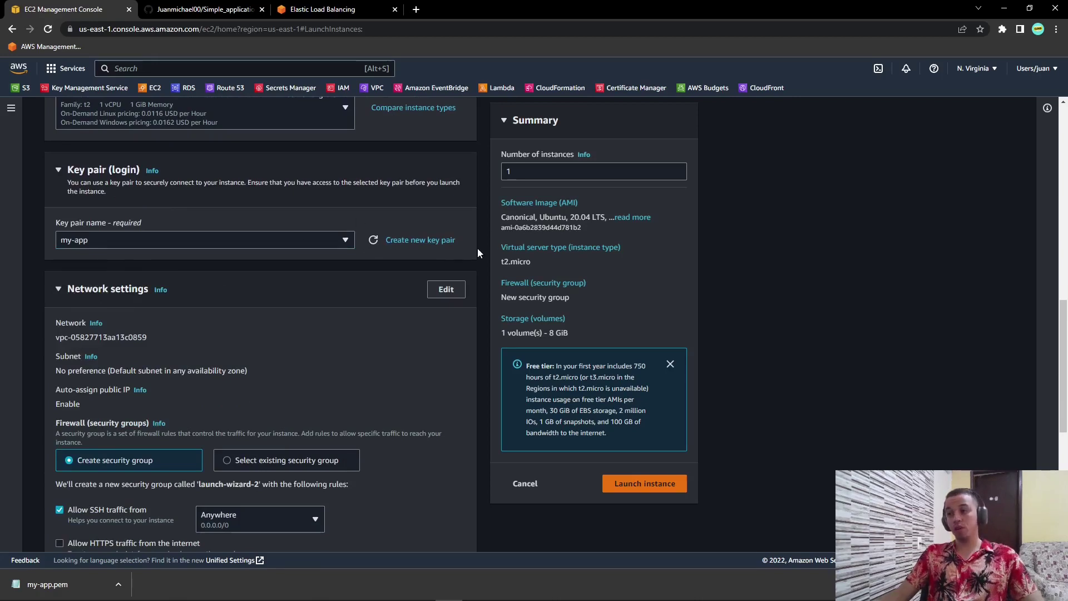
Step: Edit the network settings to use the existing security group SG-my-app instead of creating a new one
{"action": "left_click", "coordinate": [445, 289]}
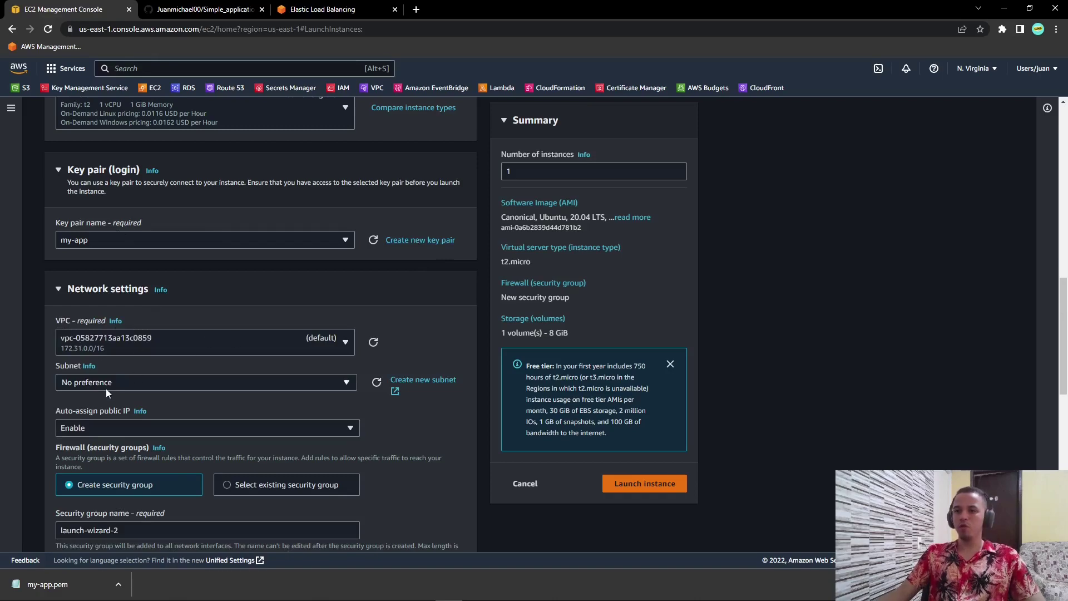
{"action": "scroll", "coordinate": [84, 390], "scroll_direction": "down", "scroll_amount": 1}
{"action": "left_click", "coordinate": [92, 329]}
{"action": "left_click", "coordinate": [112, 329]}
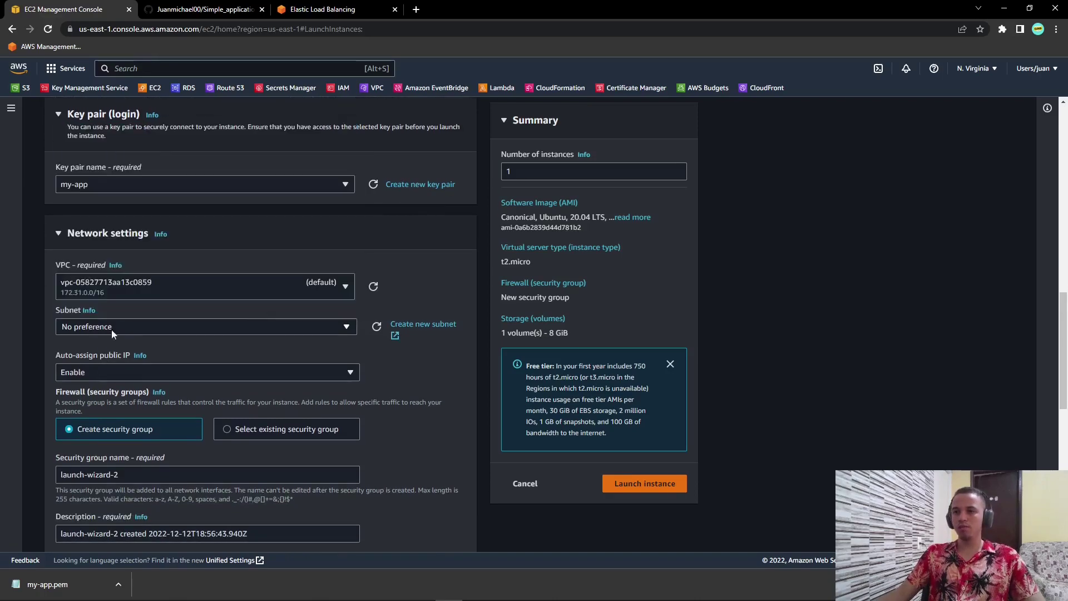
{"action": "scroll", "coordinate": [140, 384], "scroll_direction": "down", "scroll_amount": 3}
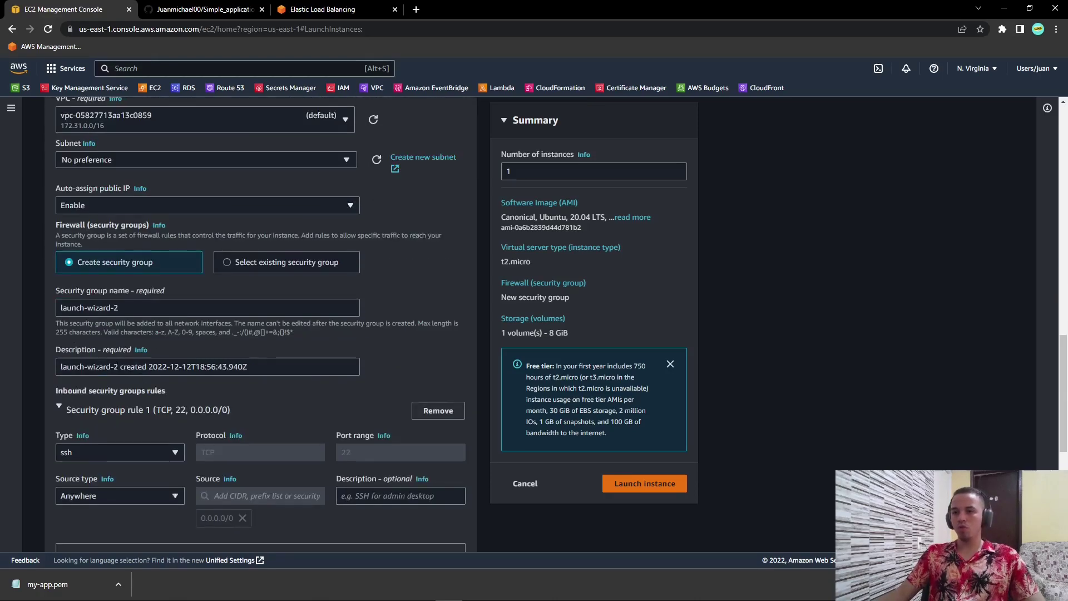
{"action": "scroll", "coordinate": [116, 367], "scroll_direction": "down", "scroll_amount": 6}
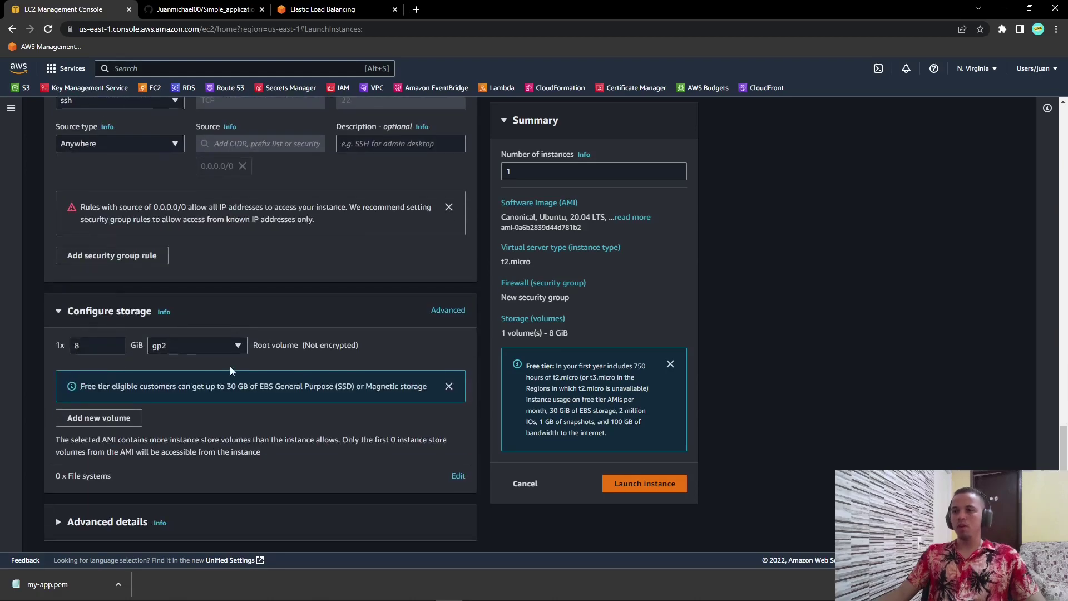
{"action": "scroll", "coordinate": [230, 369], "scroll_direction": "up", "scroll_amount": 6}
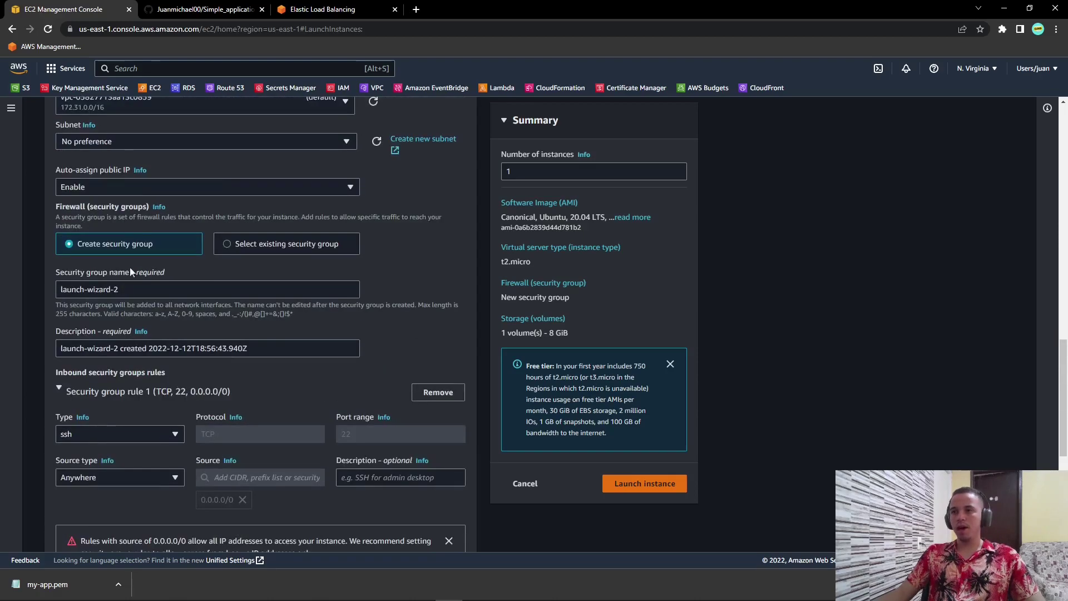
{"action": "left_click", "coordinate": [294, 246]}
{"action": "left_click", "coordinate": [185, 284]}
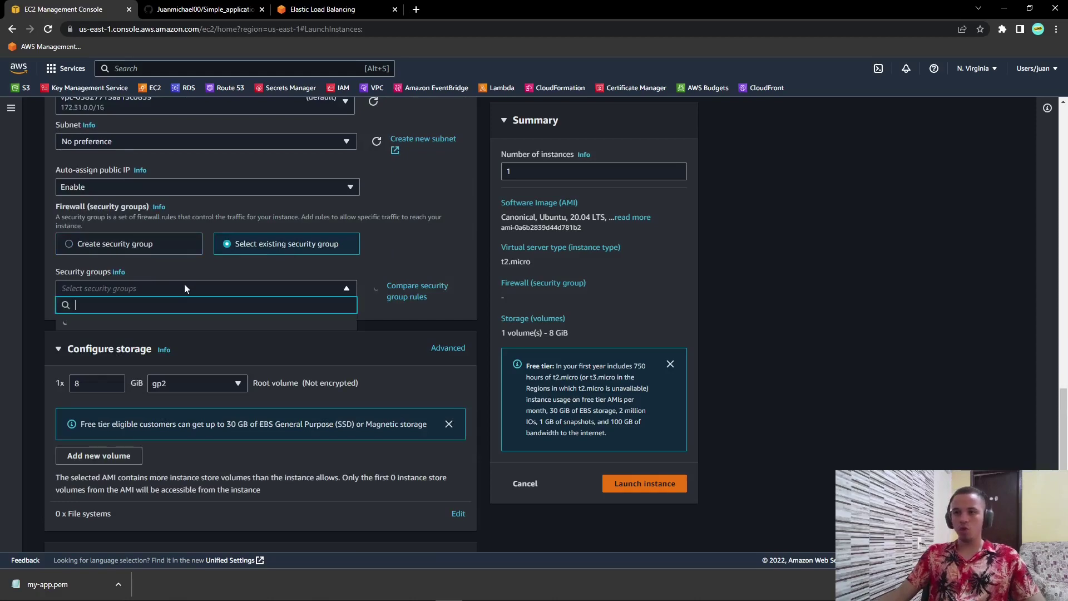
{"action": "type", "text": "sg-my"}
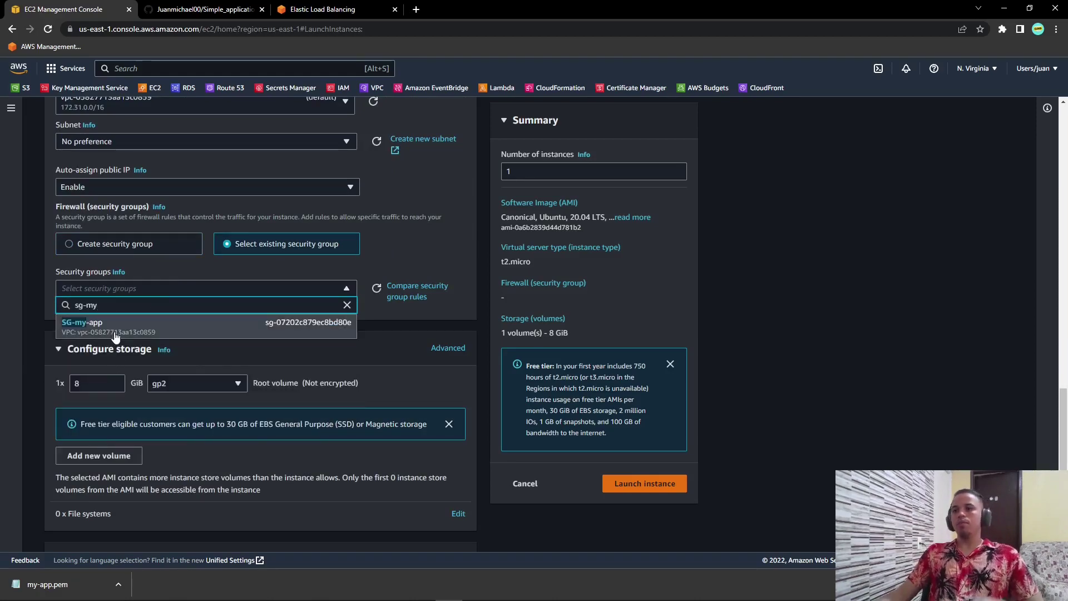
{"action": "left_click", "coordinate": [115, 331]}
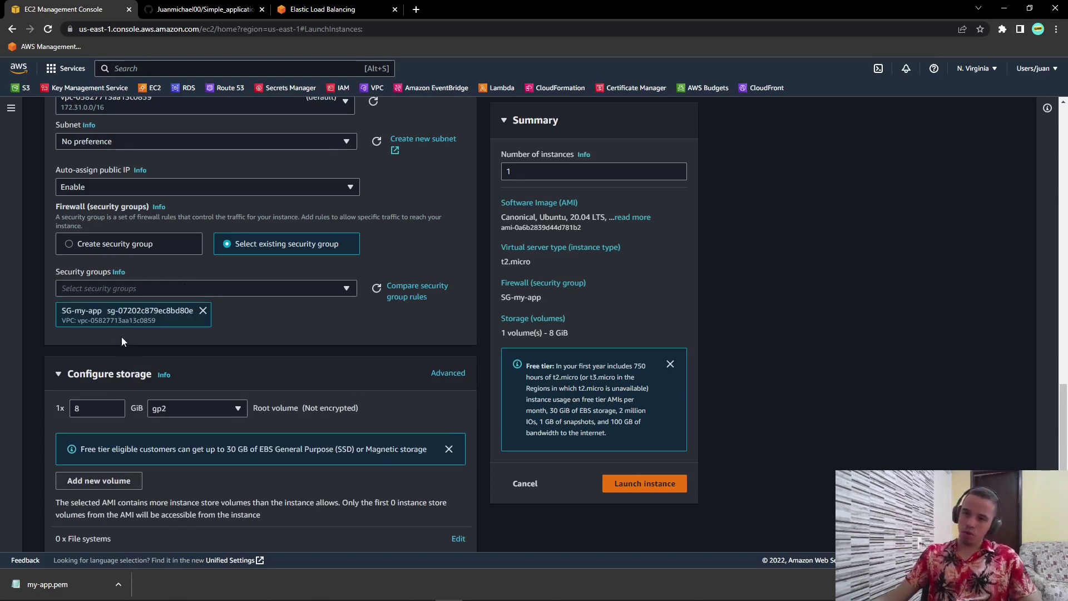
Step: Expand the instance's advanced details and assign the Agent-SSM IAM instance profile
{"action": "scroll", "coordinate": [122, 341], "scroll_direction": "down", "scroll_amount": 1}
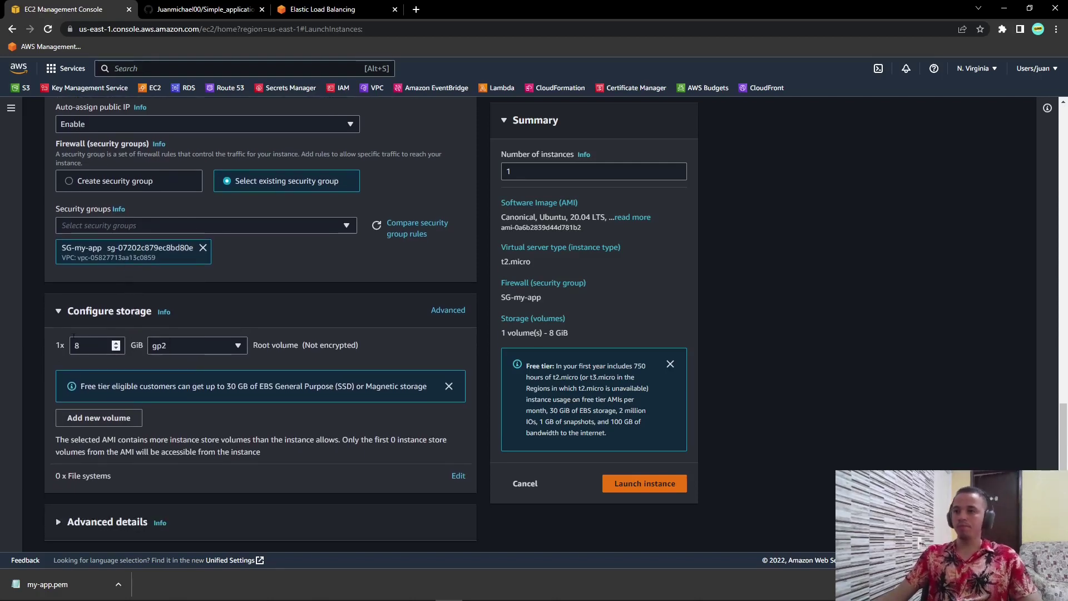
{"action": "double_click", "coordinate": [84, 346]}
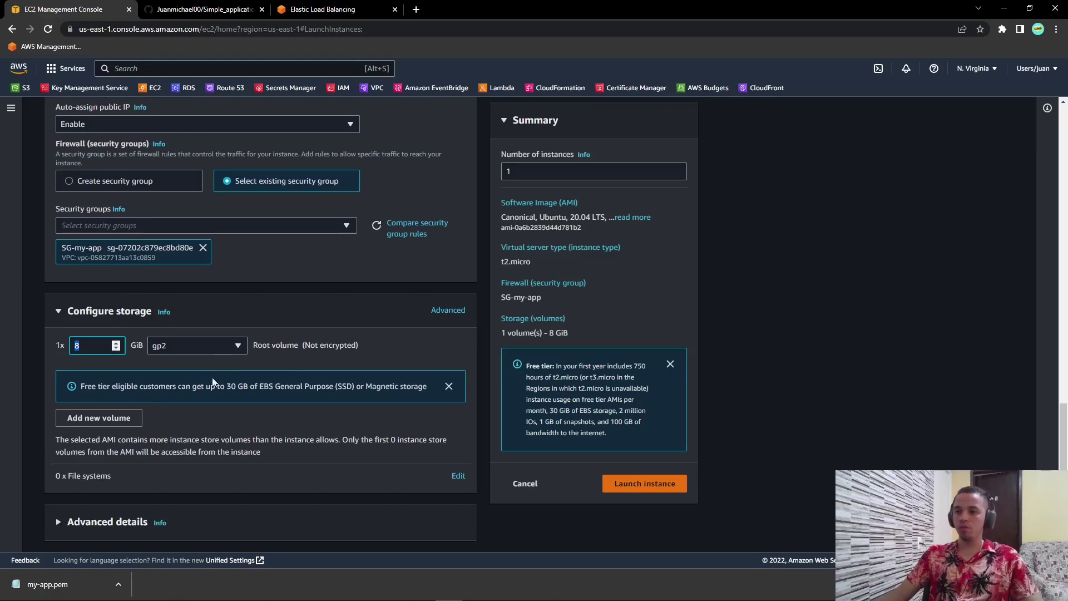
{"action": "left_click", "coordinate": [109, 521]}
{"action": "scroll", "coordinate": [112, 335], "scroll_direction": "down", "scroll_amount": 5}
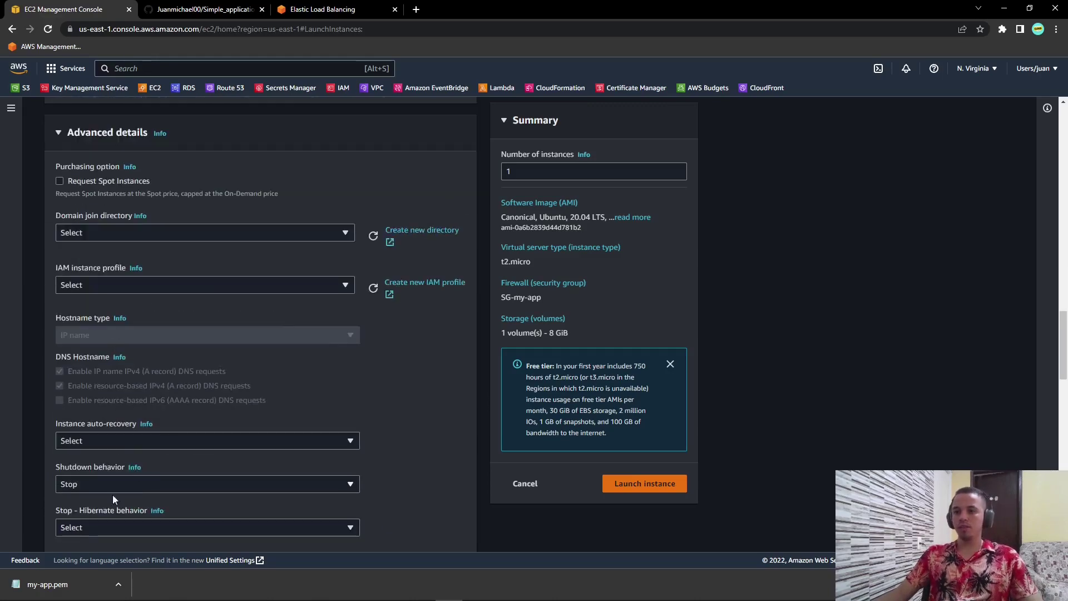
{"action": "scroll", "coordinate": [113, 495], "scroll_direction": "down", "scroll_amount": 2}
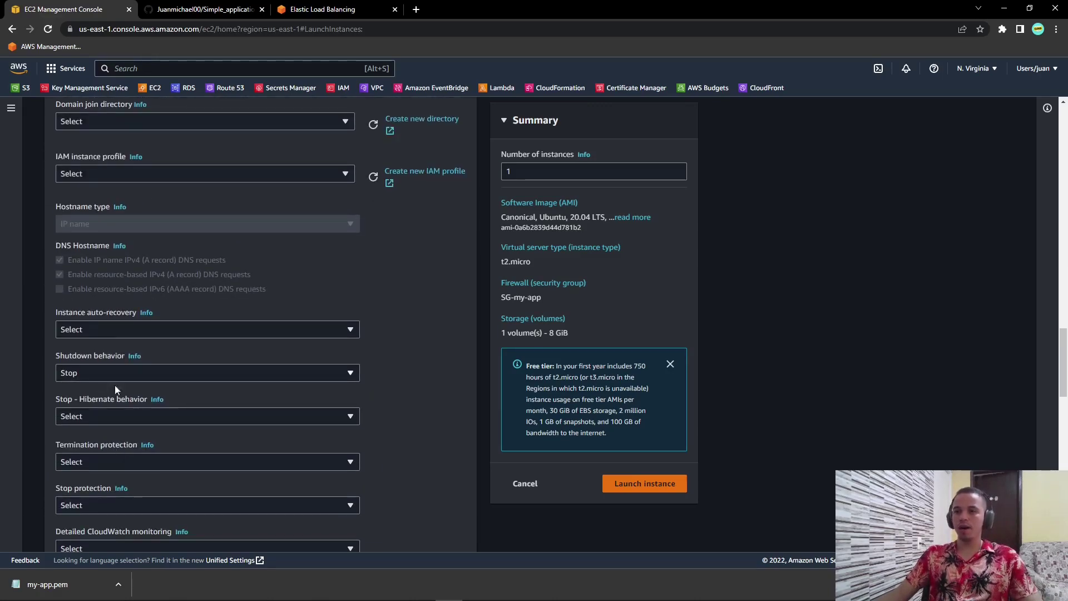
{"action": "scroll", "coordinate": [114, 385], "scroll_direction": "up", "scroll_amount": 1}
{"action": "left_click", "coordinate": [100, 226]}
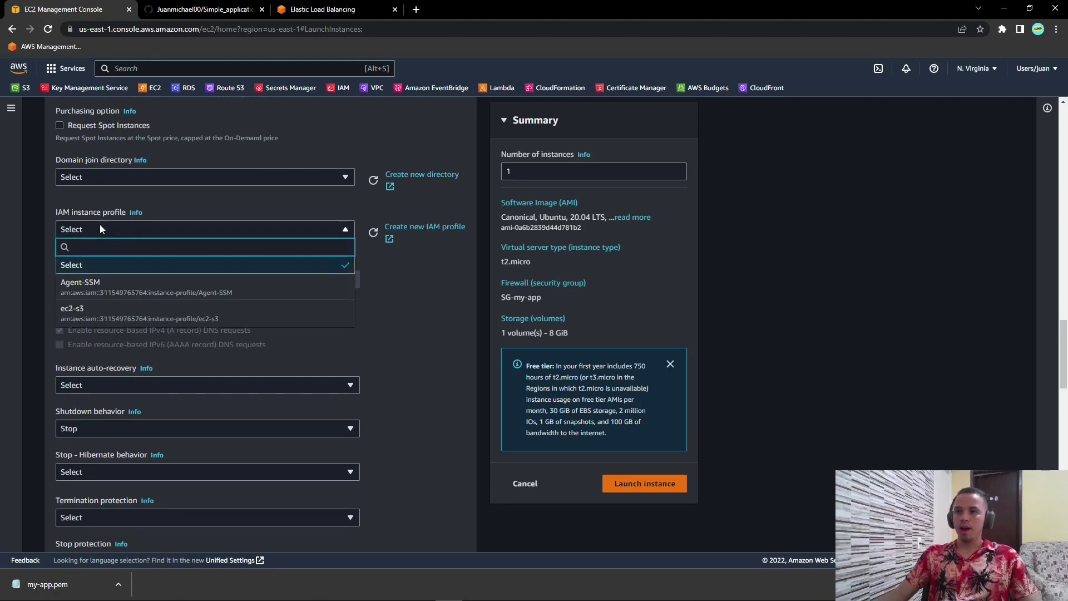
{"action": "left_click", "coordinate": [98, 287]}
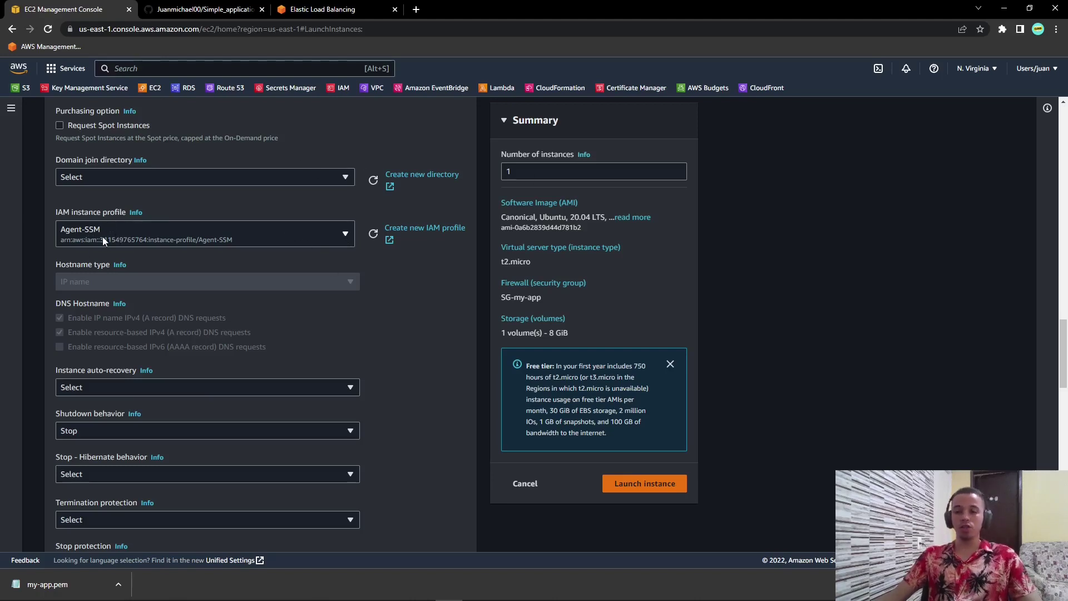
Step: Copy the Apache installation script from the user.data file in the Simple_application_nodejs GitHub repository
{"action": "scroll", "coordinate": [171, 326], "scroll_direction": "down", "scroll_amount": 15}
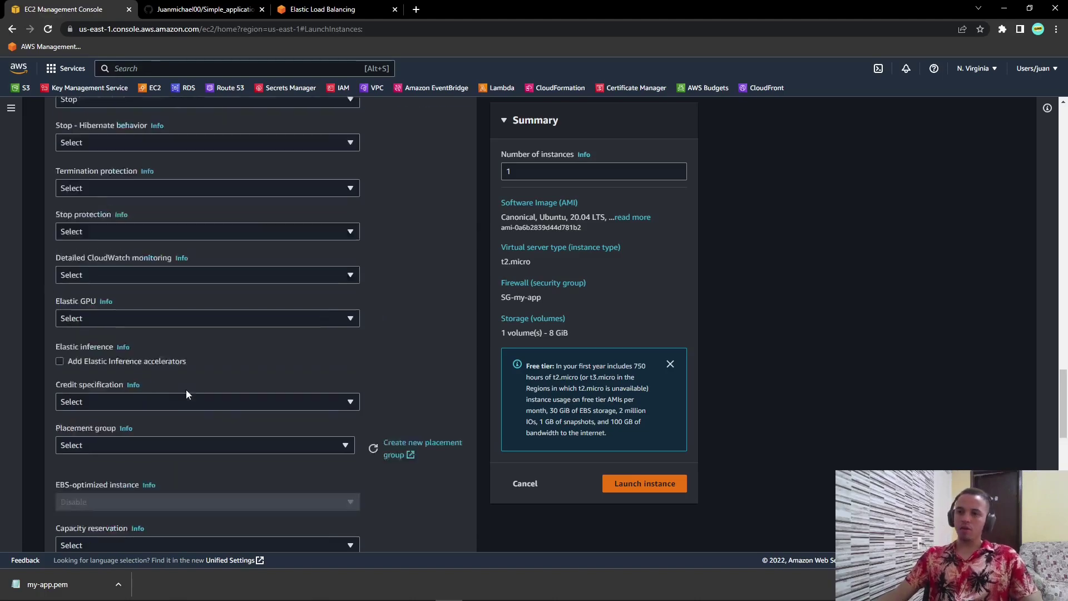
{"action": "left_click", "coordinate": [100, 364]}
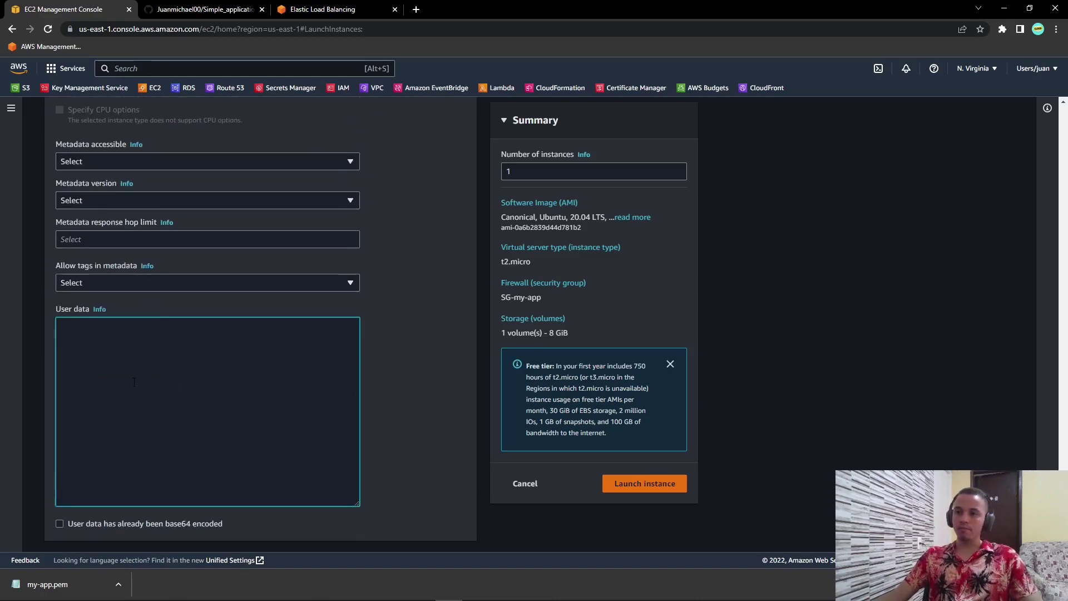
{"action": "left_click", "coordinate": [204, 9]}
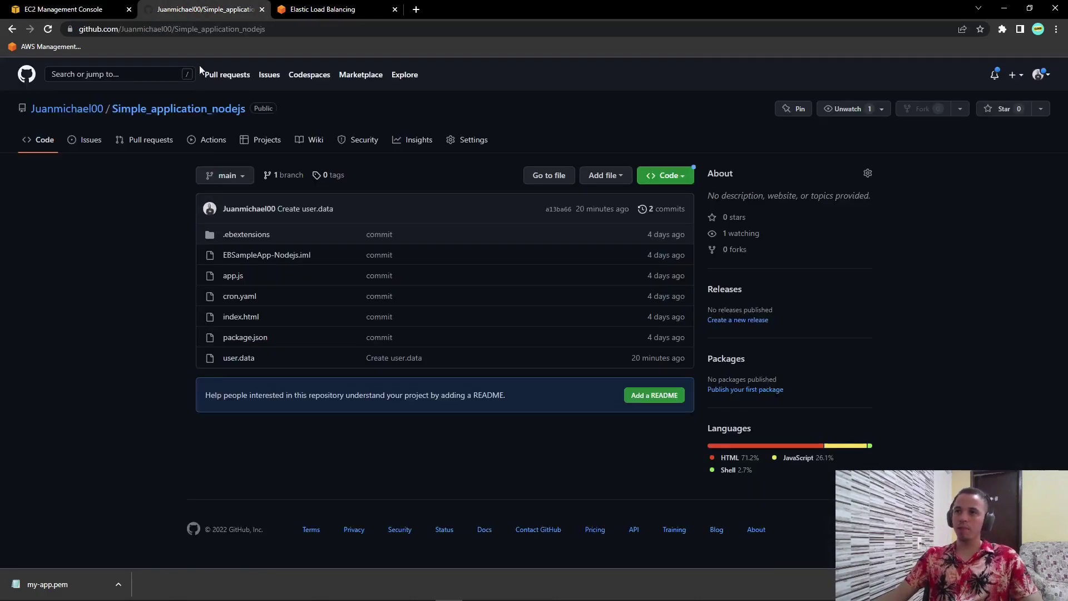
{"action": "double_click", "coordinate": [312, 34]}
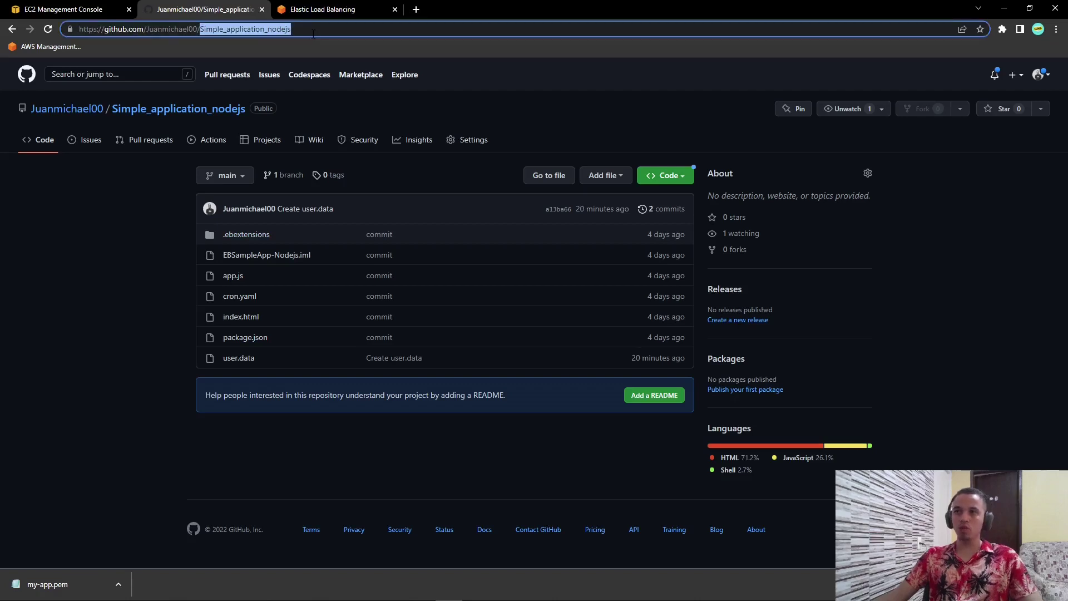
{"action": "left_click", "coordinate": [239, 360]}
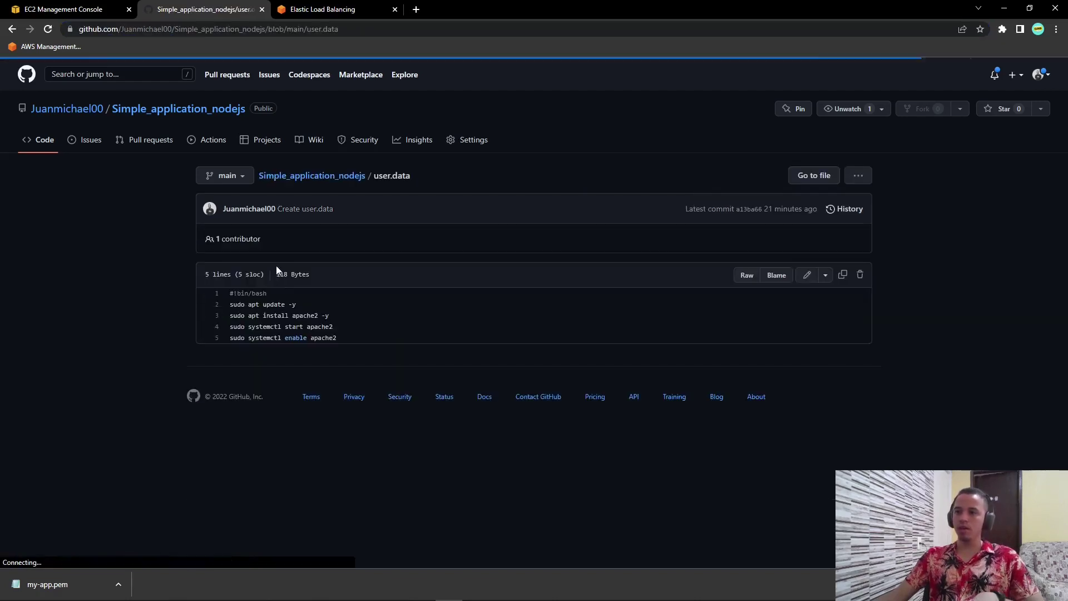
{"action": "left_click_drag", "start_coordinate": [276, 266], "coordinate": [219, 299]}
{"action": "key", "text": "ctrl+c"}
{"action": "left_click", "coordinate": [333, 337]}
Step: Return to the EC2 launch form and paste the copied bash script into the instance's user data
{"action": "left_click", "coordinate": [116, 9]}
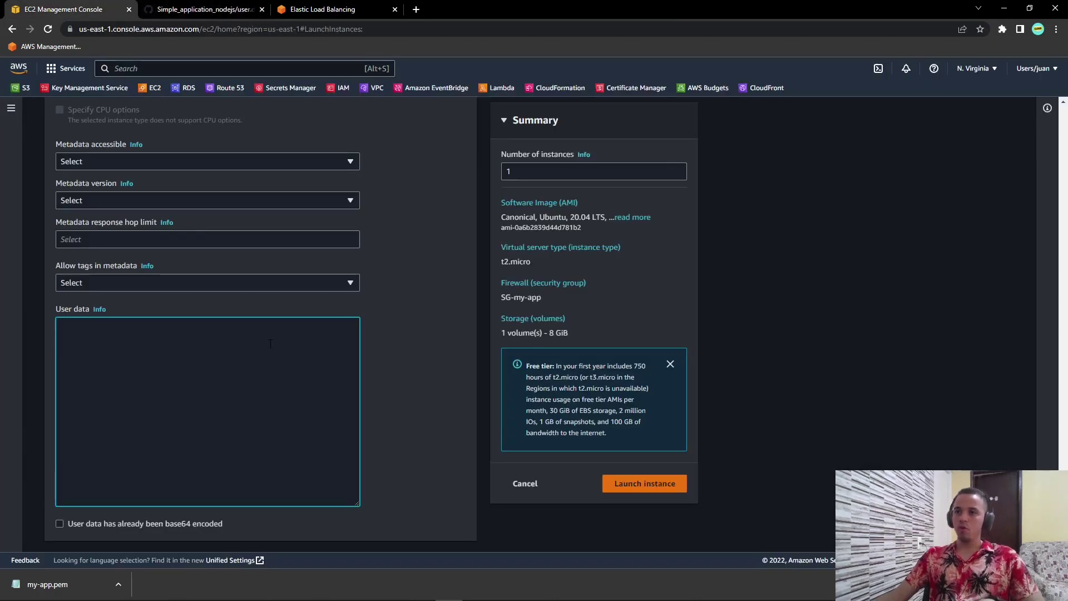
{"action": "key", "text": "ctrl+v"}
{"action": "double_click", "coordinate": [85, 326]}
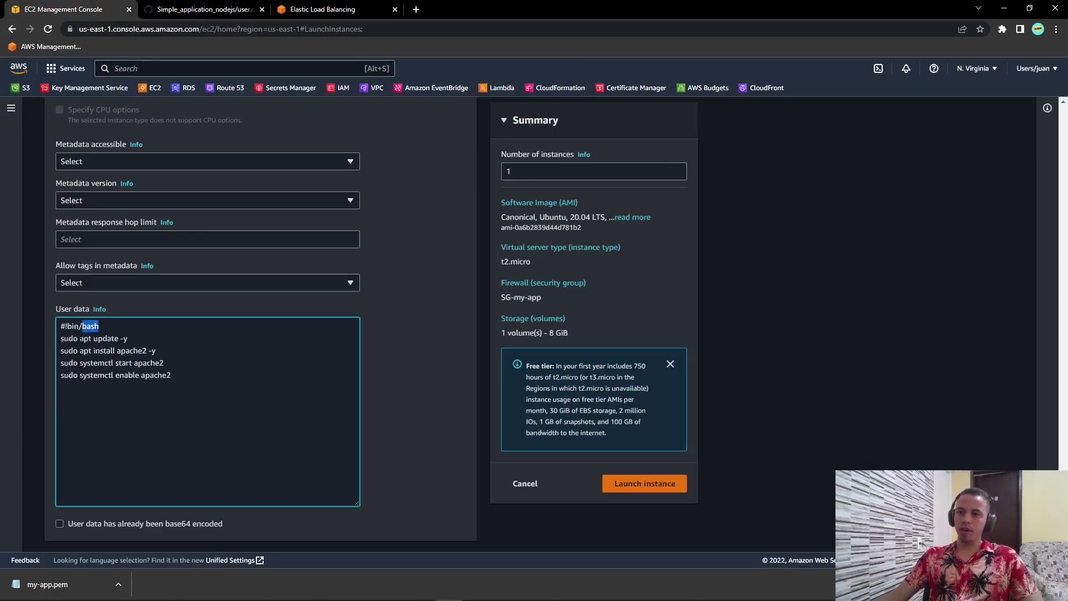
Step: Review the Apache install, start and enable commands in the user data and cancel the launch form
{"action": "left_click_drag", "start_coordinate": [80, 338], "coordinate": [194, 354]}
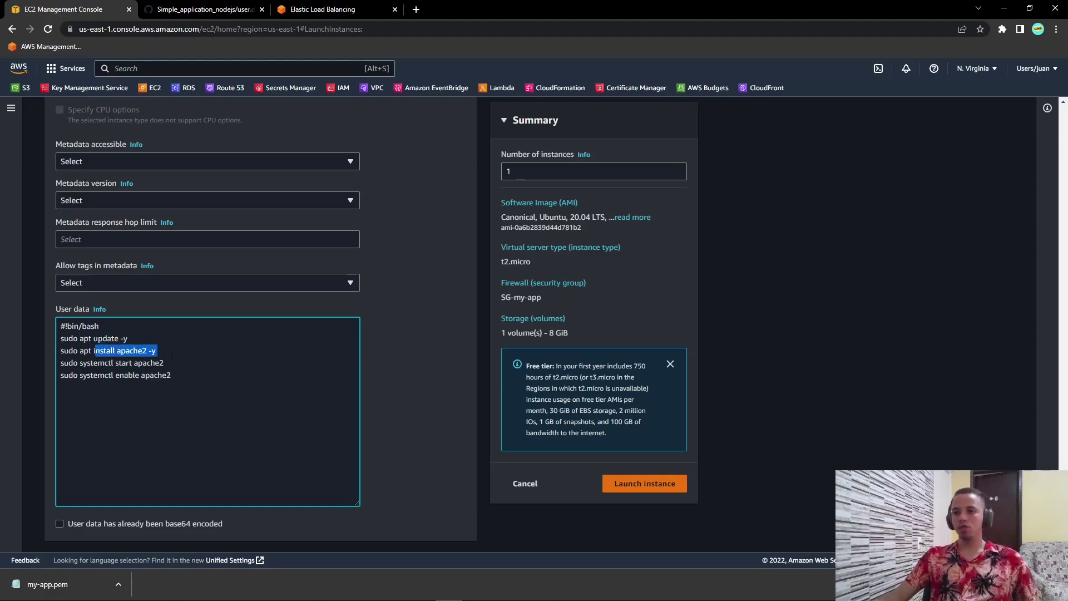
{"action": "left_click_drag", "start_coordinate": [115, 363], "coordinate": [201, 378]}
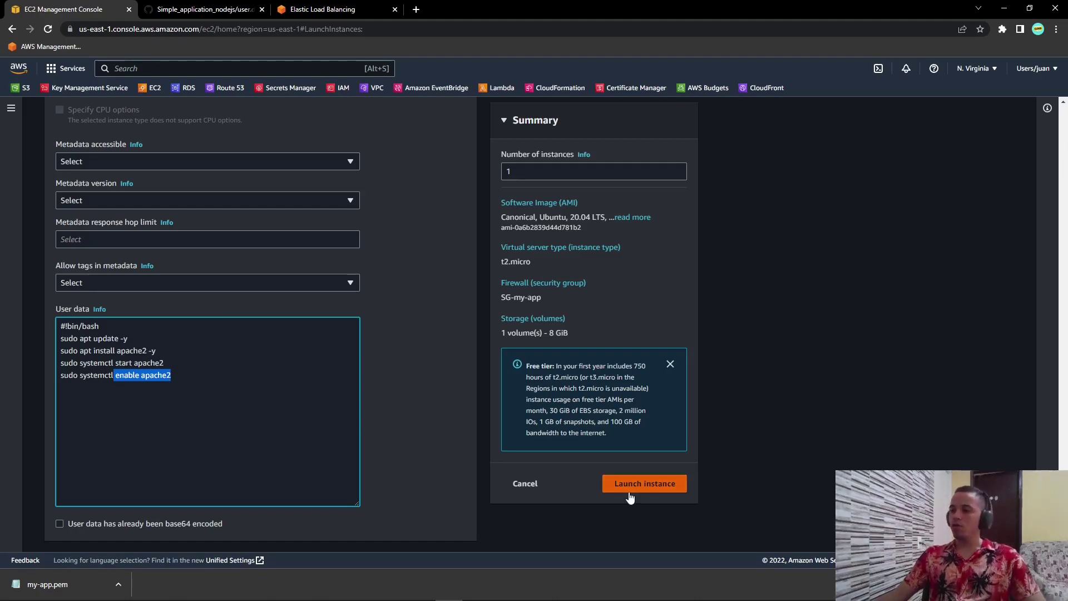
{"action": "left_click", "coordinate": [523, 484]}
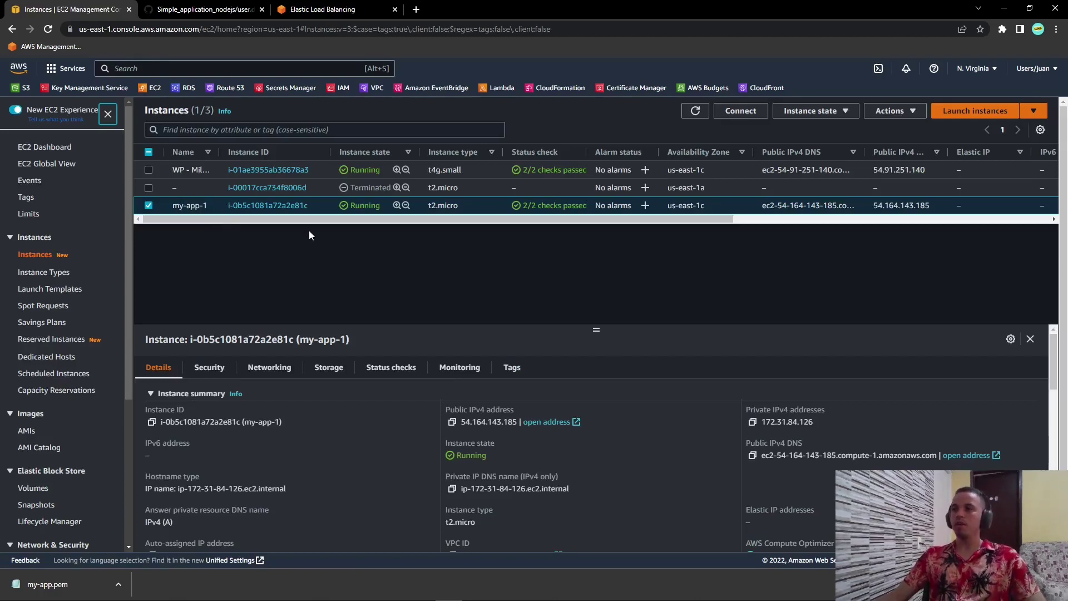
Step: Connect to the my-app-1 instance through Session Manager and close the Elastic Load Balancing page
{"action": "left_click", "coordinate": [743, 114]}
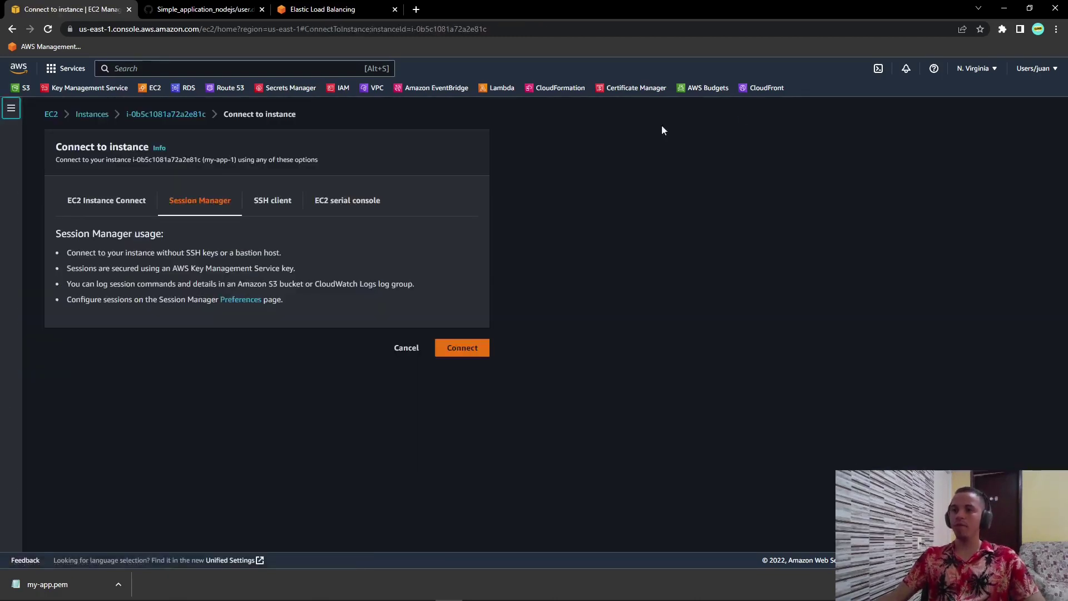
{"action": "left_click", "coordinate": [470, 348]}
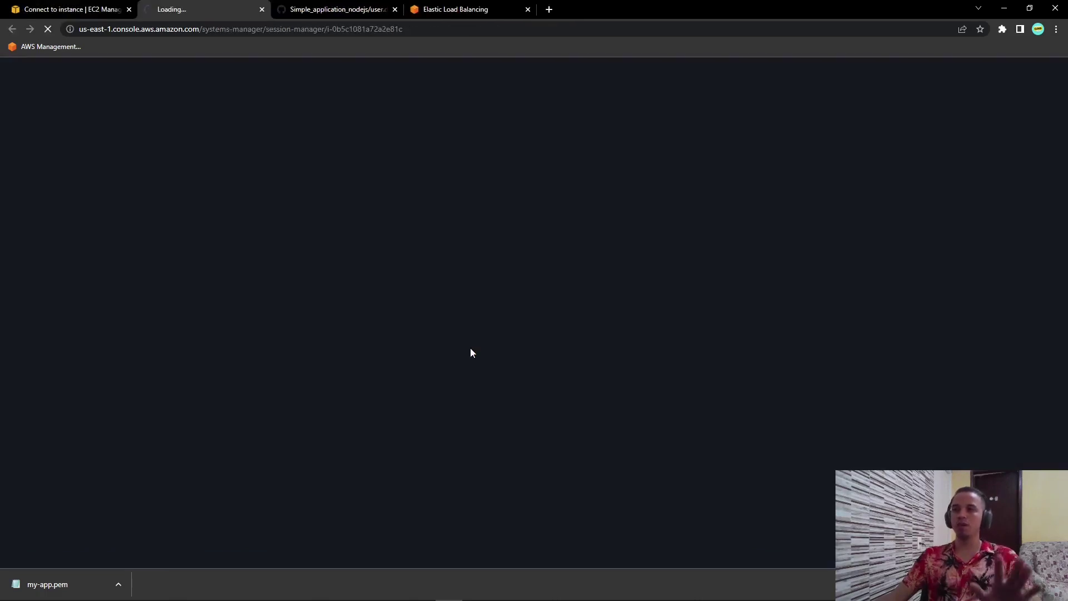
{"action": "left_click", "coordinate": [527, 10]}
Step: Copy the entire code of index.html from the Simple_application_nodejs GitHub repository
{"action": "left_click", "coordinate": [316, 7]}
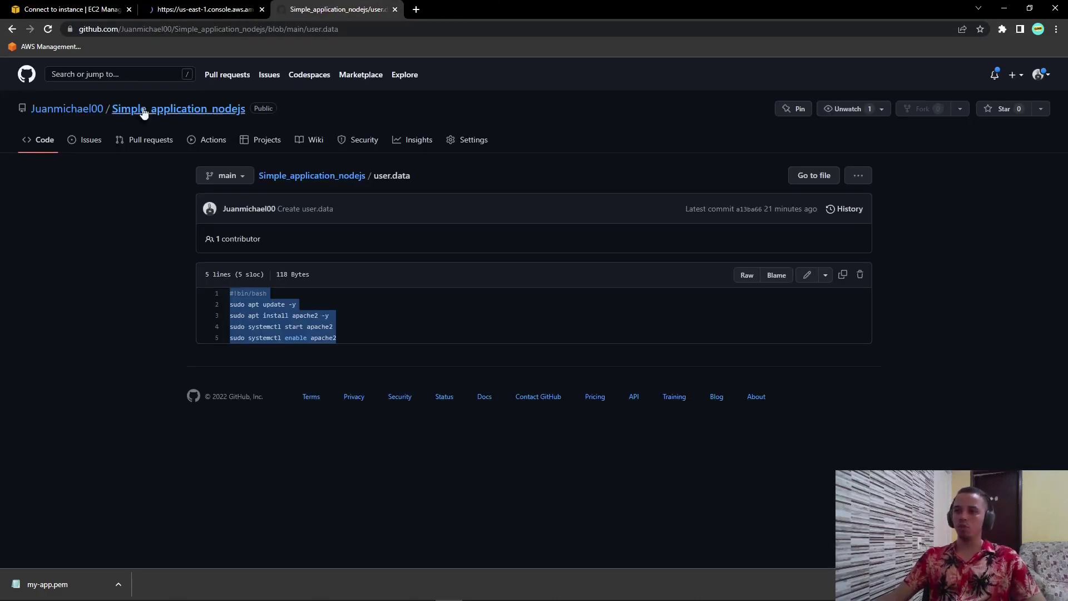
{"action": "left_click", "coordinate": [314, 179]}
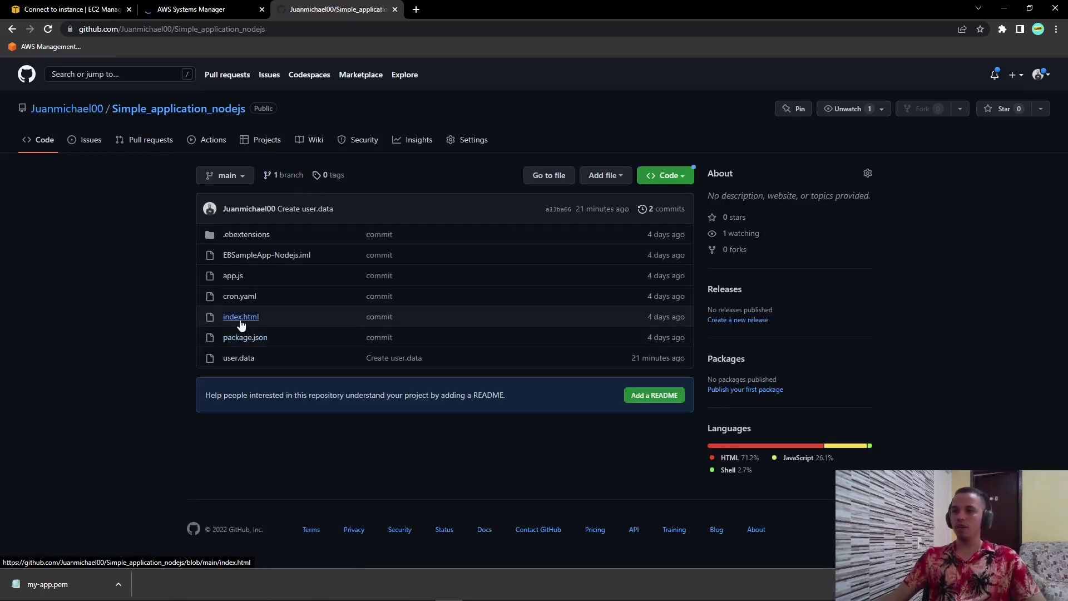
{"action": "left_click", "coordinate": [241, 318]}
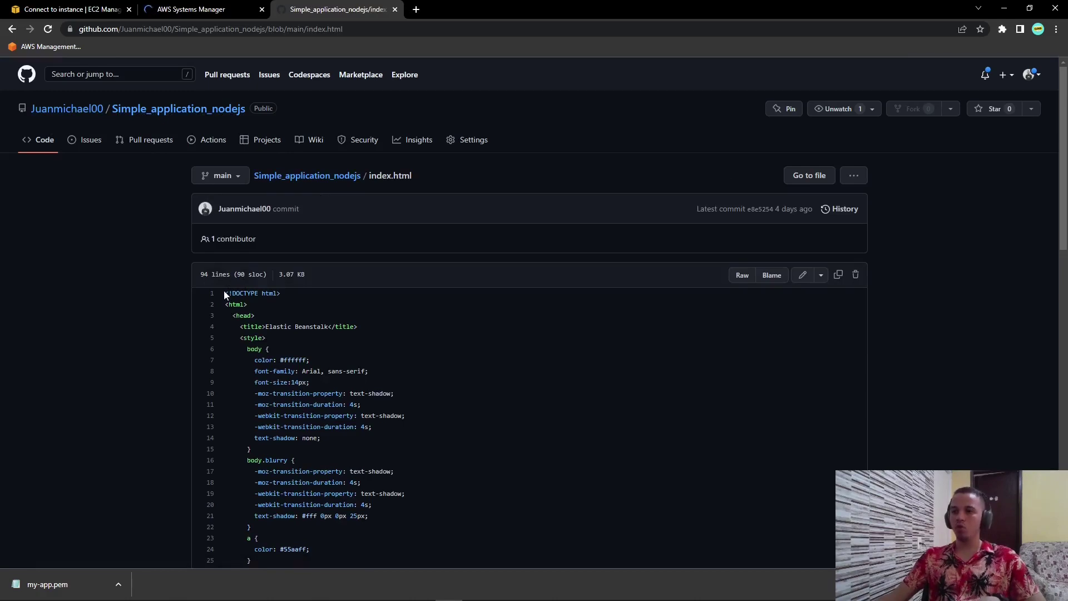
{"action": "left_click_drag", "start_coordinate": [223, 293], "coordinate": [299, 539]}
{"action": "left_click", "coordinate": [258, 475]}
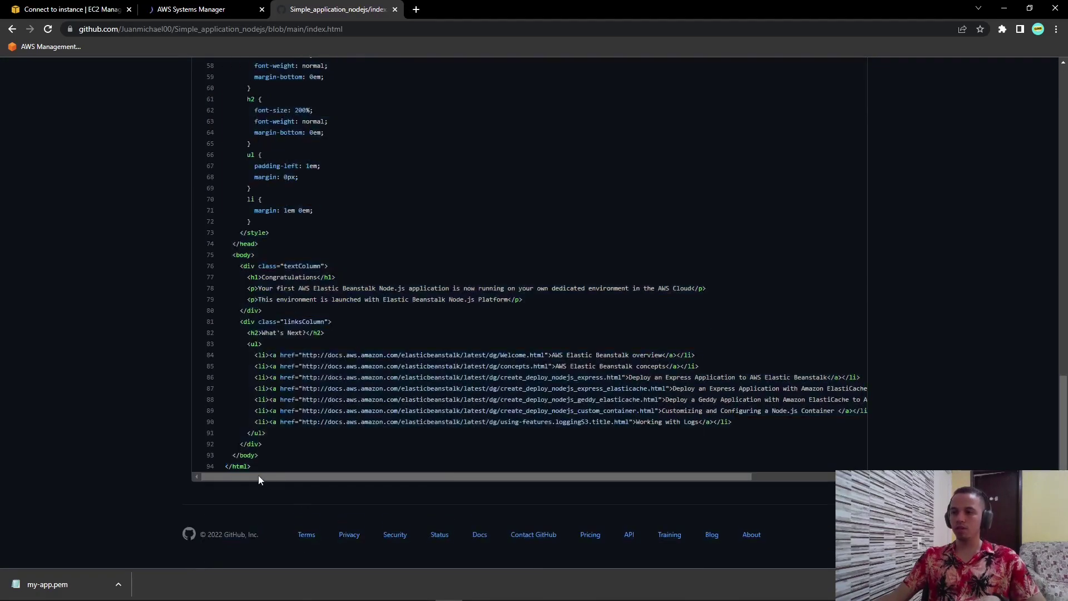
{"action": "left_click_drag", "start_coordinate": [258, 475], "coordinate": [259, 465]}
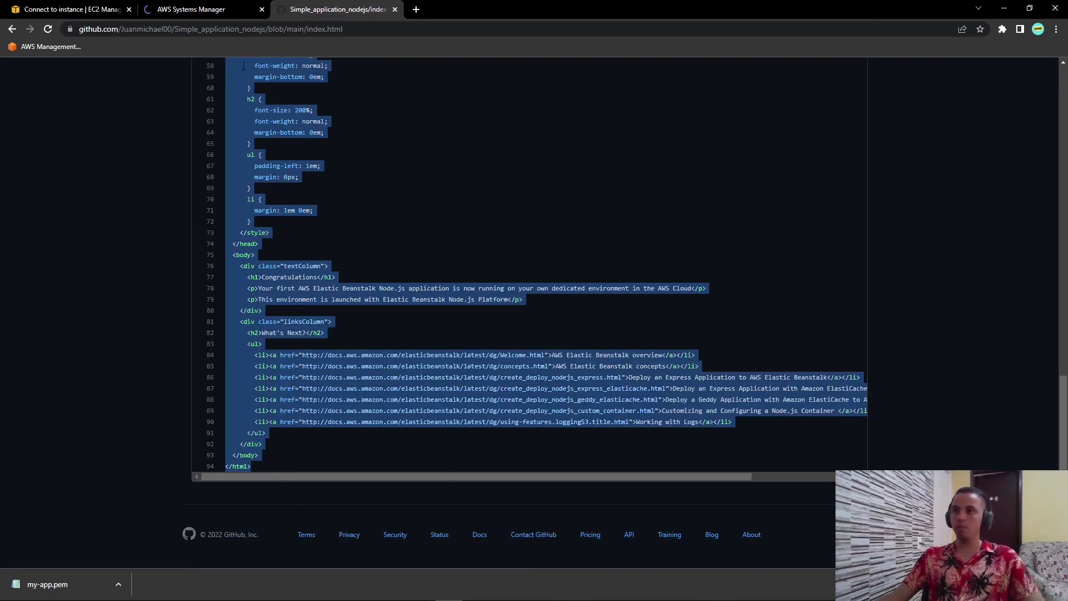
Step: In the Session Manager terminal, switch to root with sudo su and change to the /var/www/html/ directory
{"action": "left_click", "coordinate": [200, 9]}
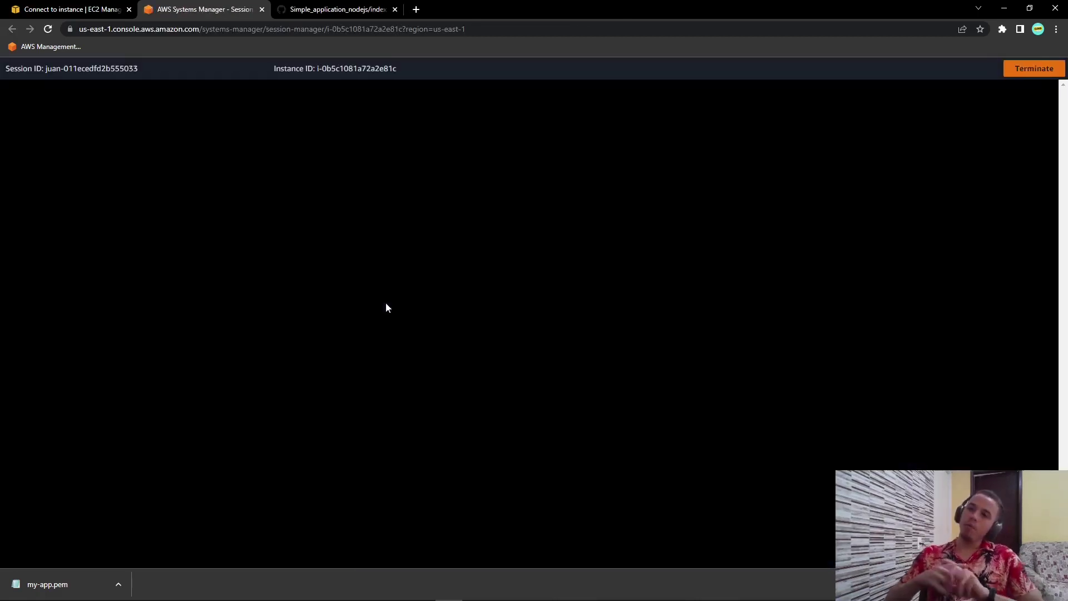
{"action": "type", "text": "sudo su"}
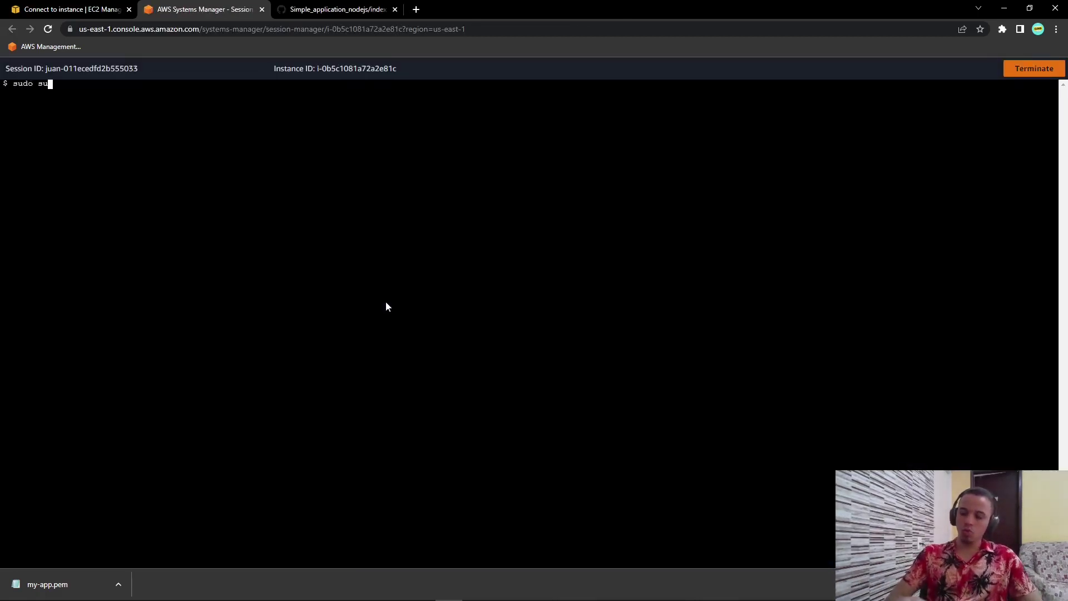
{"action": "key", "text": "Return"}
{"action": "key", "text": "Return"}
{"action": "key", "text": "Return"}
{"action": "key", "text": "Return"}
{"action": "key", "text": "Return"}
{"action": "type", "text": "cd /"}
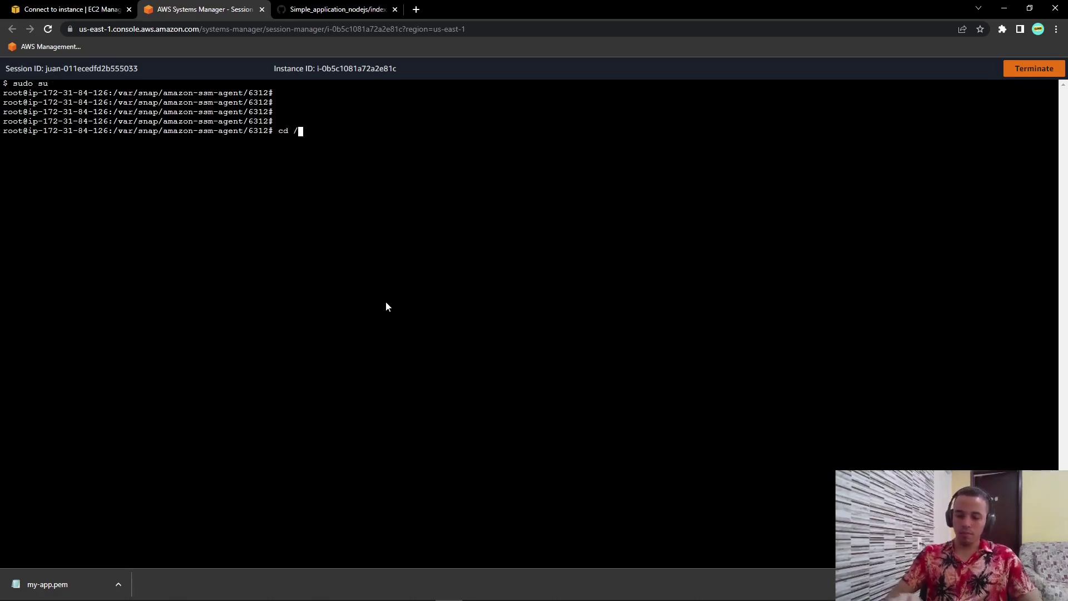
{"action": "type", "text": "var/www/"}
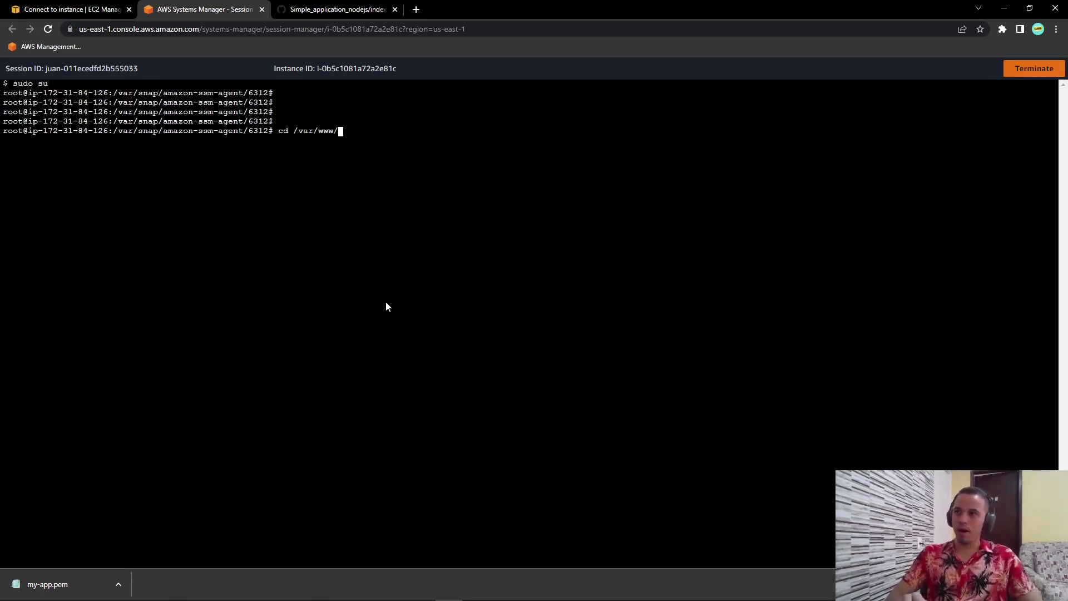
{"action": "type", "text": "html/"}
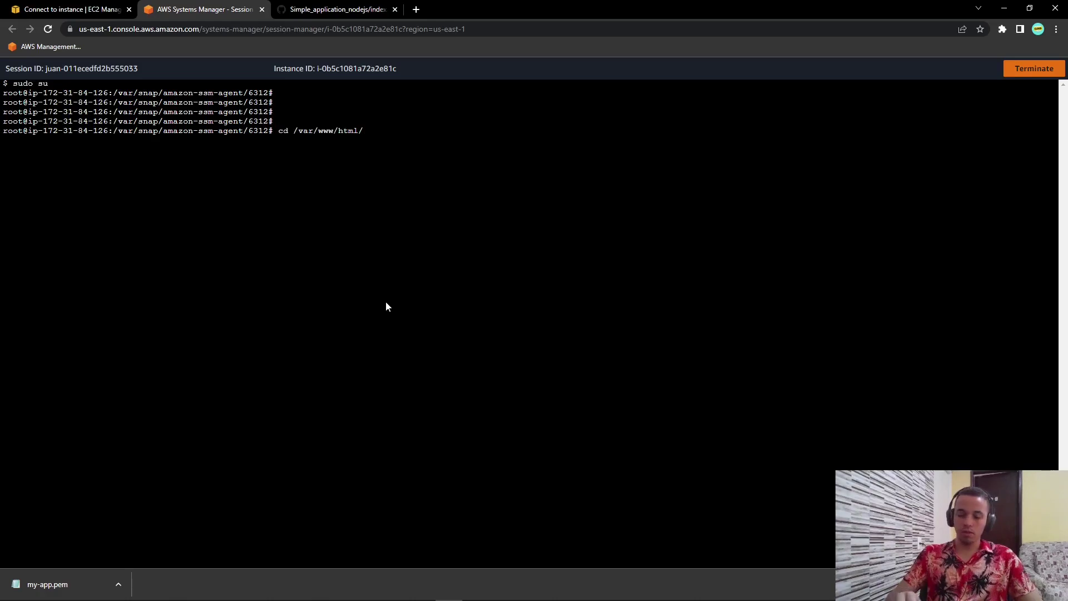
{"action": "key", "text": "Return"}
Step: Open index.html in vim and delete all of its existing lines
{"action": "type", "text": "vim index.html"}
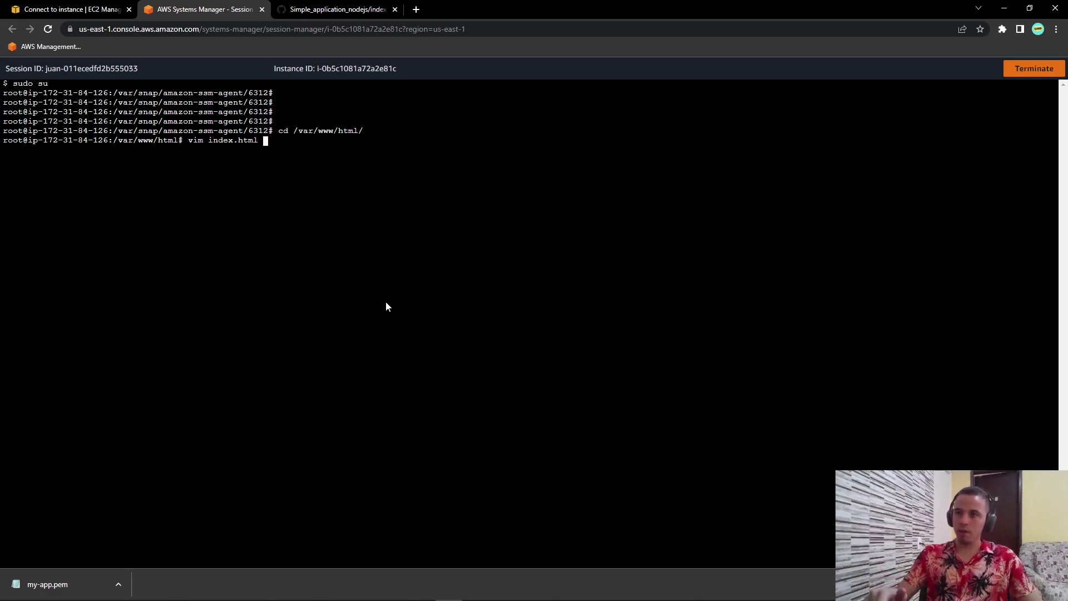
{"action": "key", "text": "Return"}
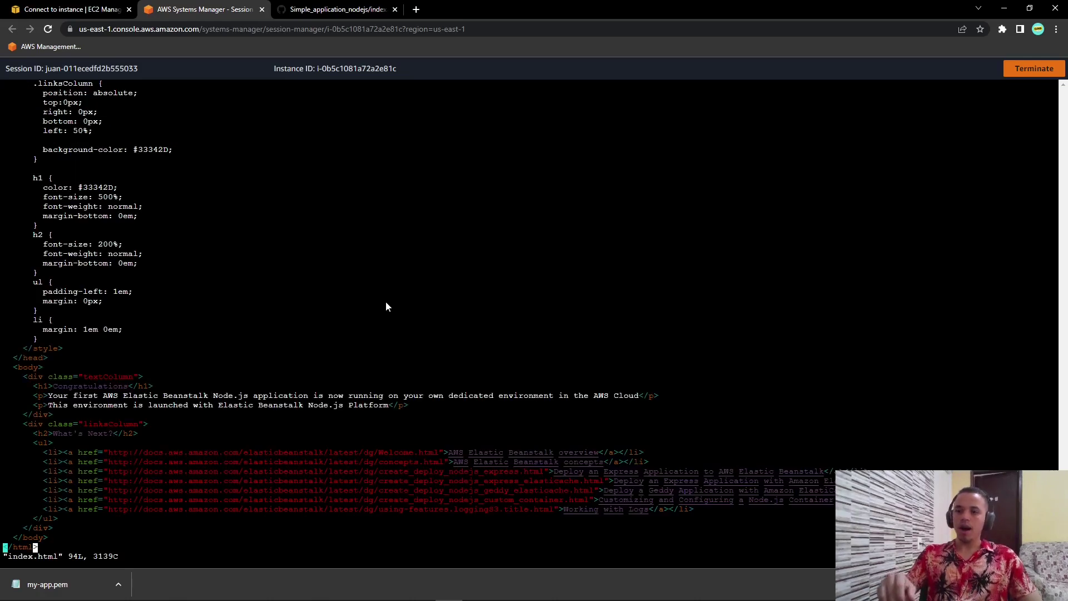
{"action": "key", "text": "i"}
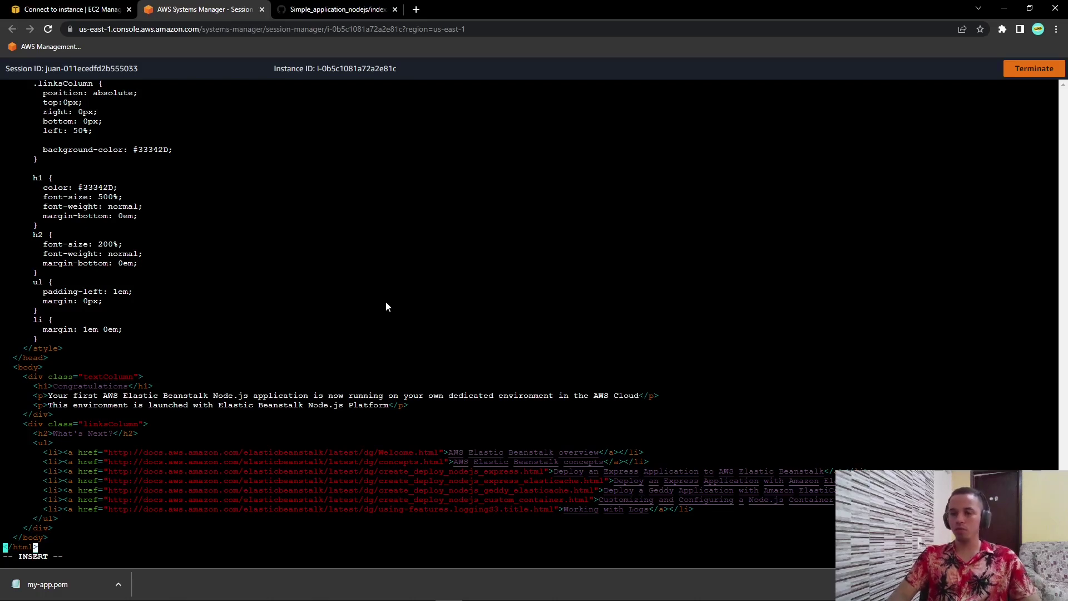
{"action": "key", "text": "Escape"}
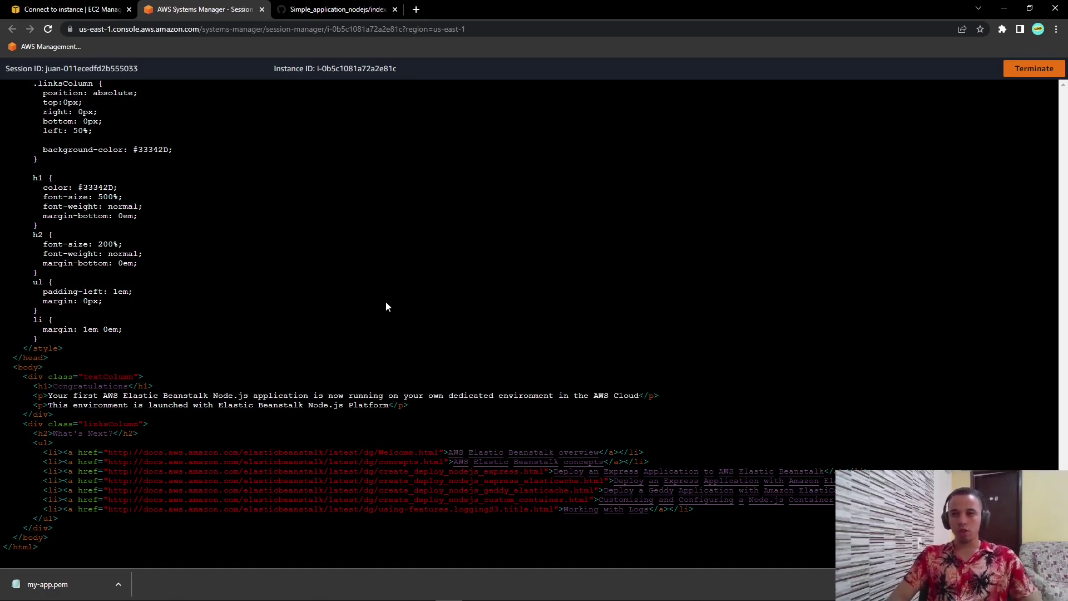
{"action": "key", "text": "g"}
{"action": "key", "text": "g"}
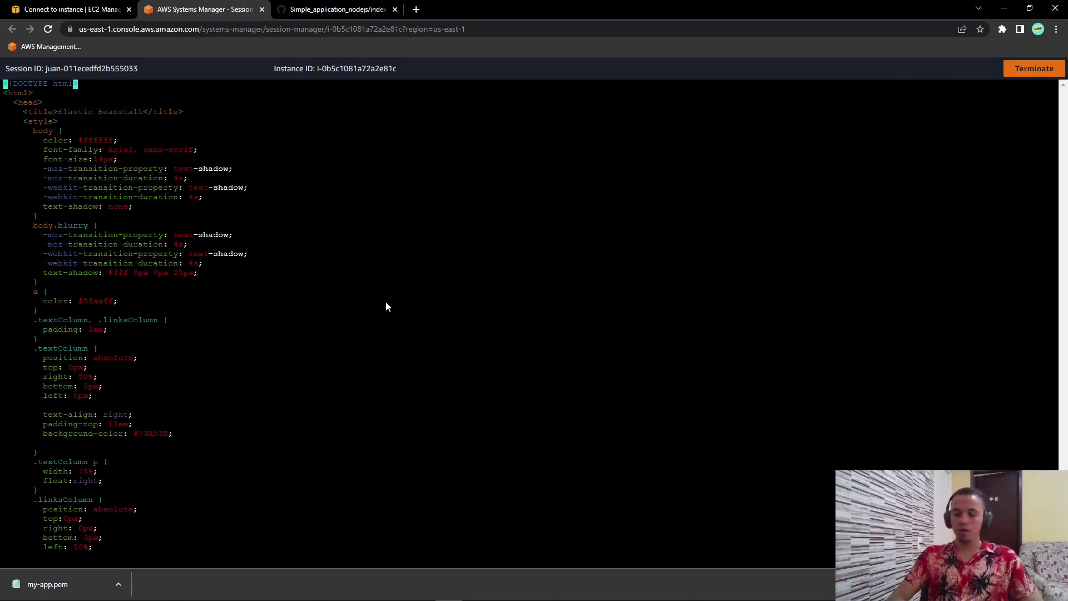
{"action": "key", "text": "d"}
{"action": "key", "text": "shift+g"}
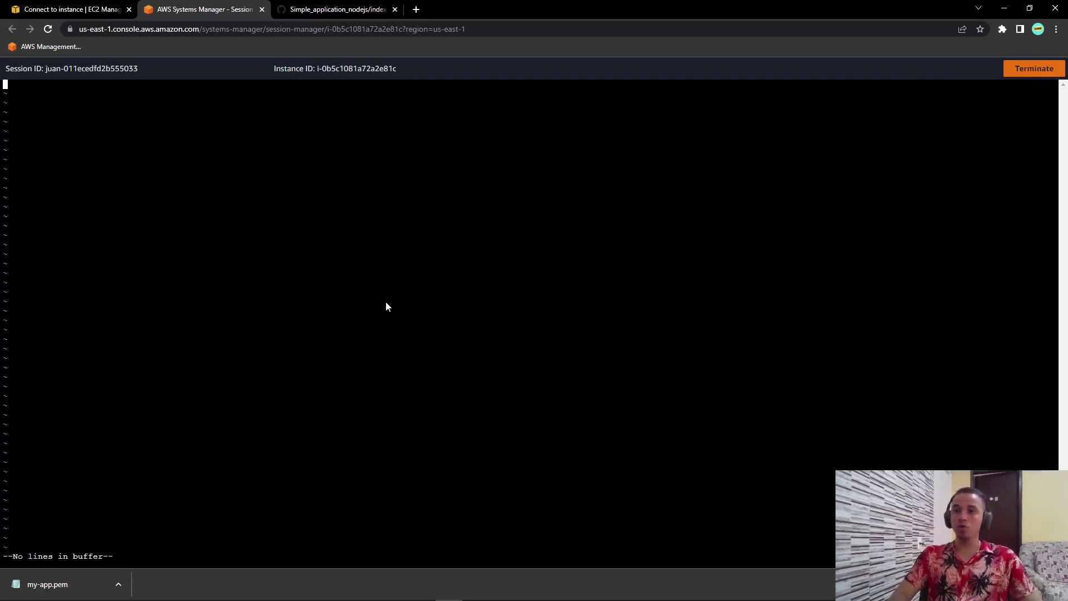
Step: Paste the copied HTML code into index.html, save the file with :wq and quit vim
{"action": "key", "text": "i"}
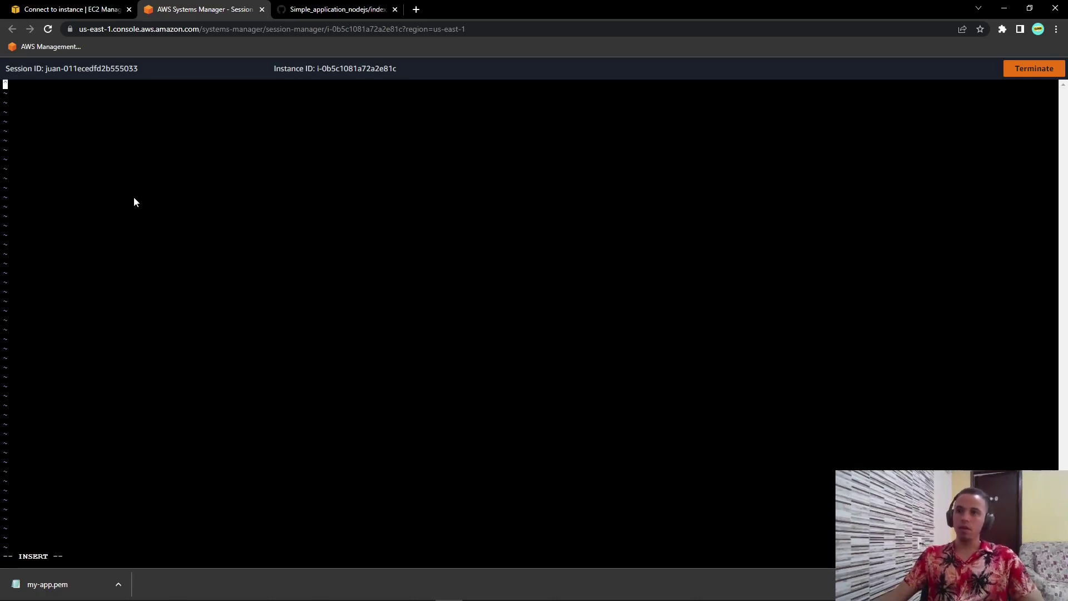
{"action": "right_click", "coordinate": [106, 150]}
{"action": "left_click", "coordinate": [138, 242]}
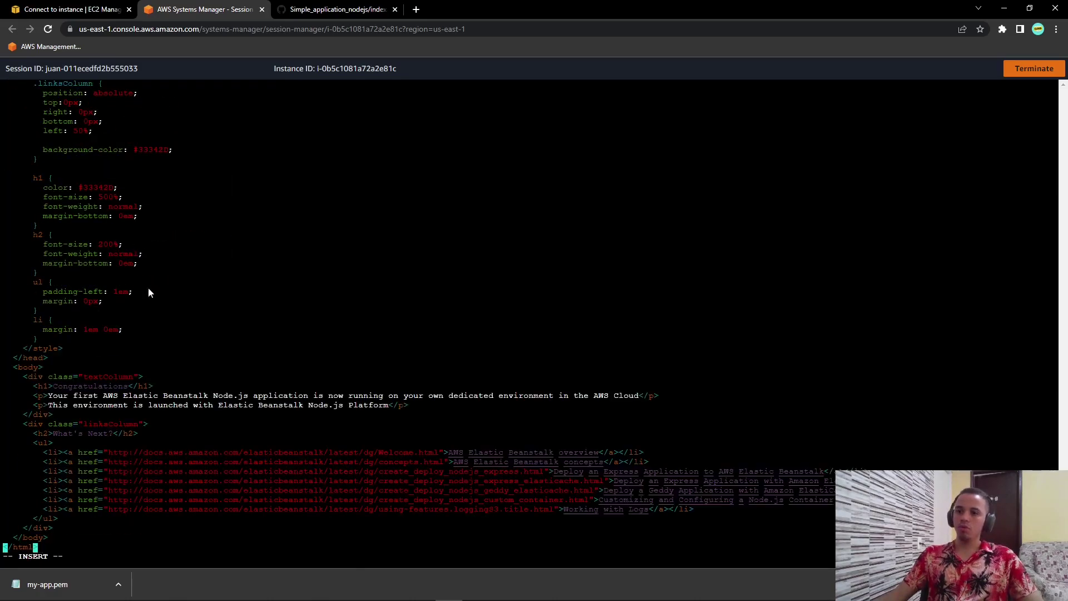
{"action": "key", "text": "Escape"}
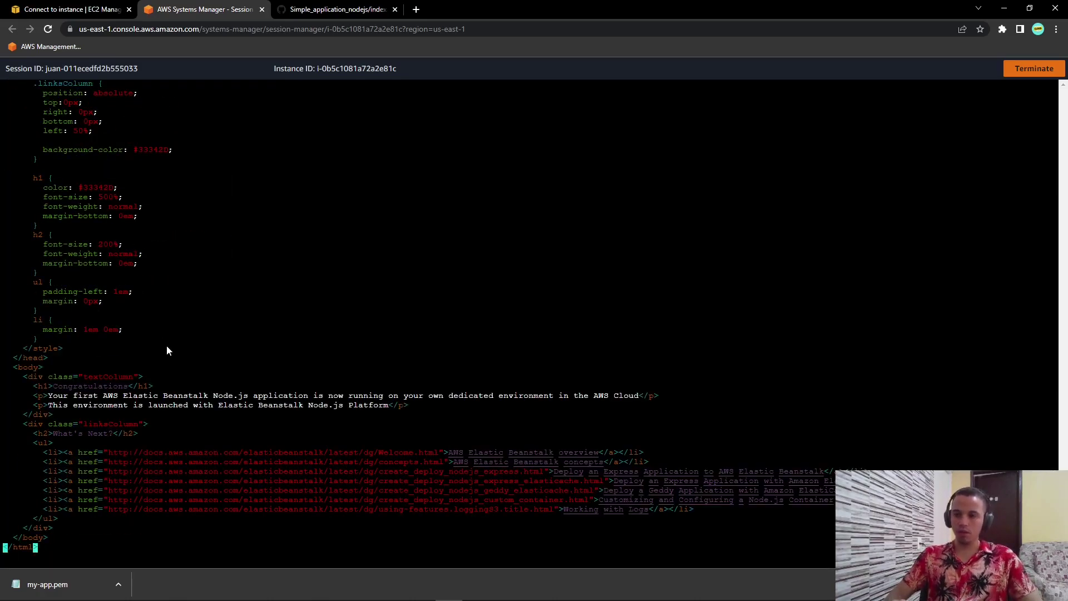
{"action": "type", "text": ":wq"}
{"action": "key", "text": "Return"}
{"action": "key", "text": "Return"}
{"action": "key", "text": "Return"}
{"action": "key", "text": "Return"}
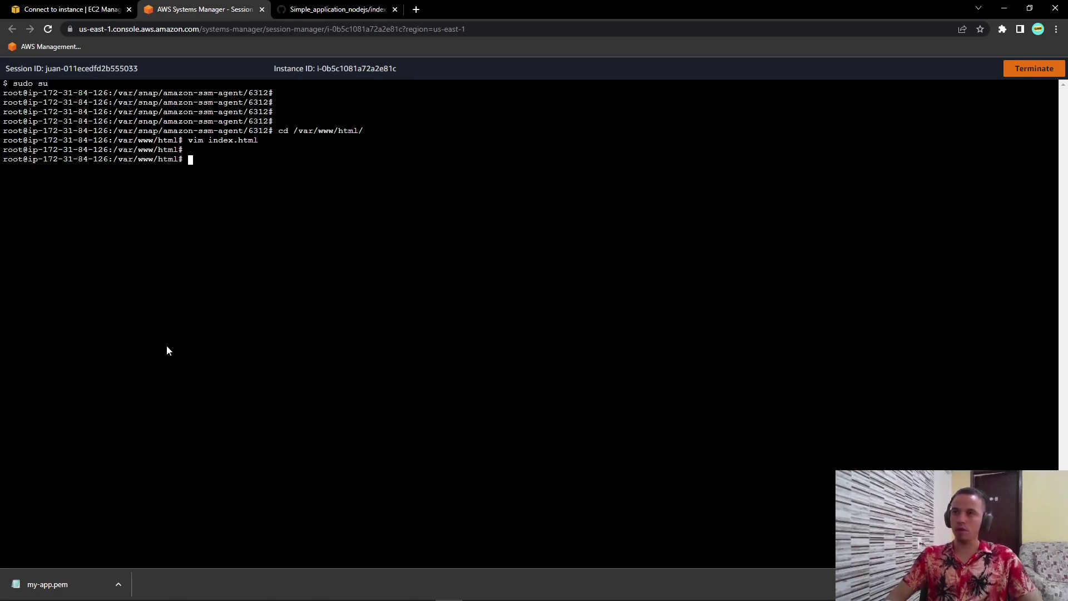
Step: Copy my-app-1's public IPv4 address in the EC2 console and open its web page over http instead of https
{"action": "left_click", "coordinate": [68, 6]}
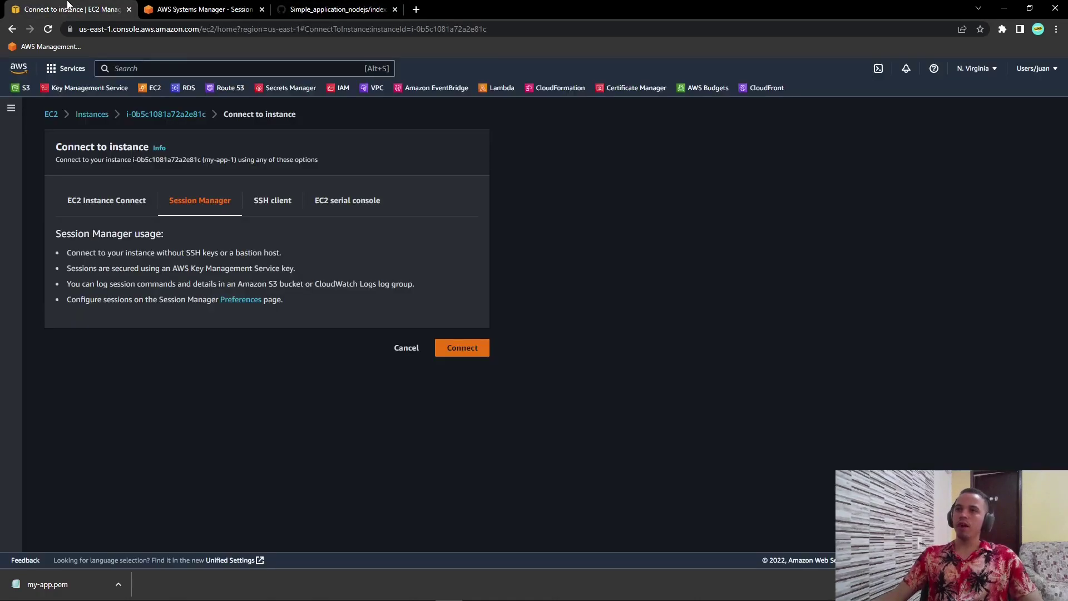
{"action": "left_click", "coordinate": [104, 115]}
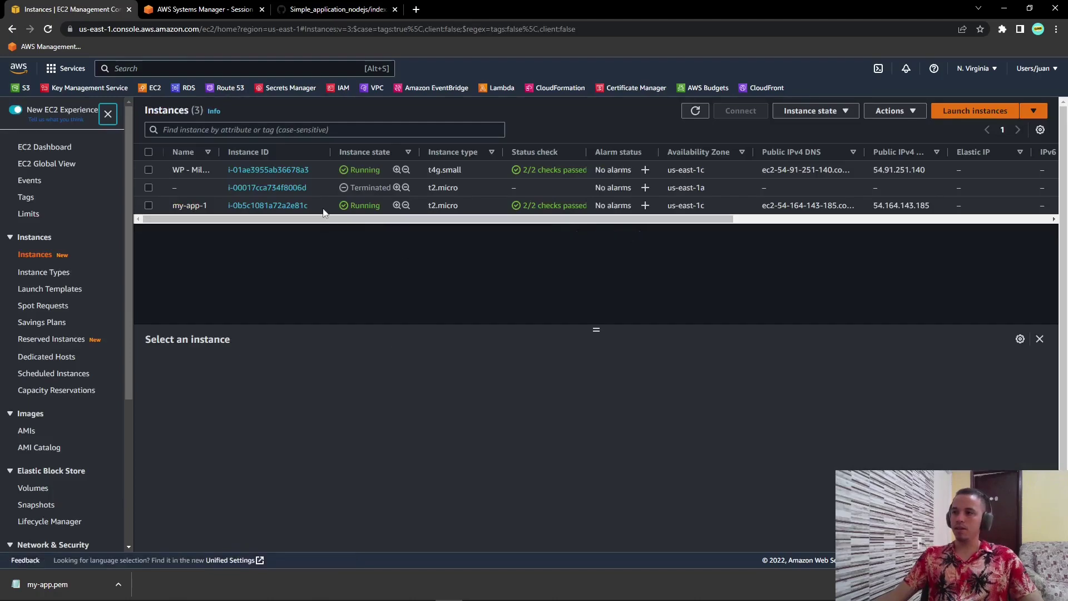
{"action": "left_click", "coordinate": [324, 212]}
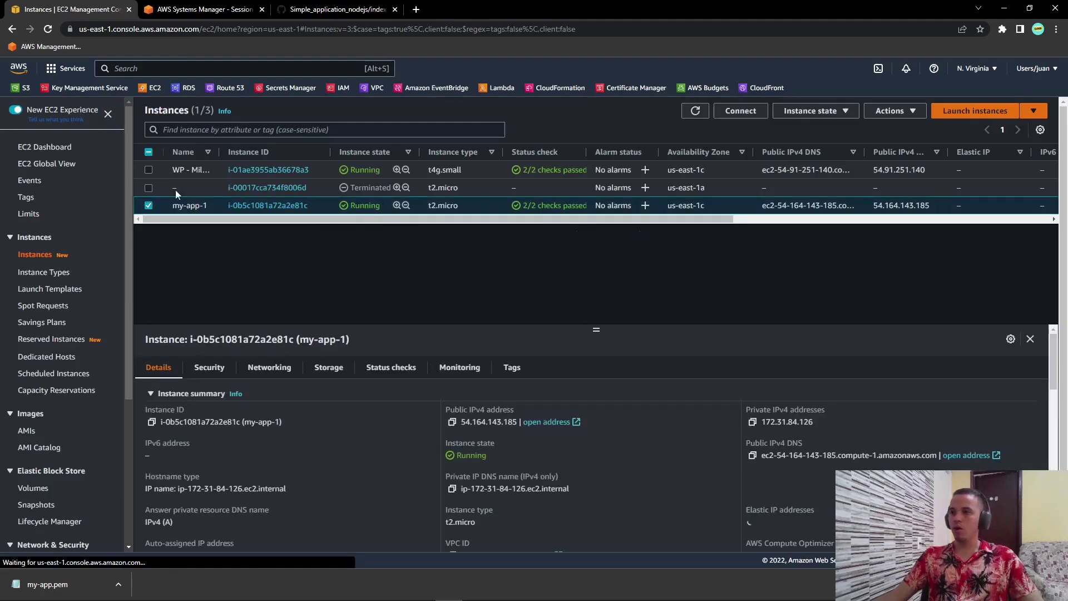
{"action": "left_click", "coordinate": [451, 421]}
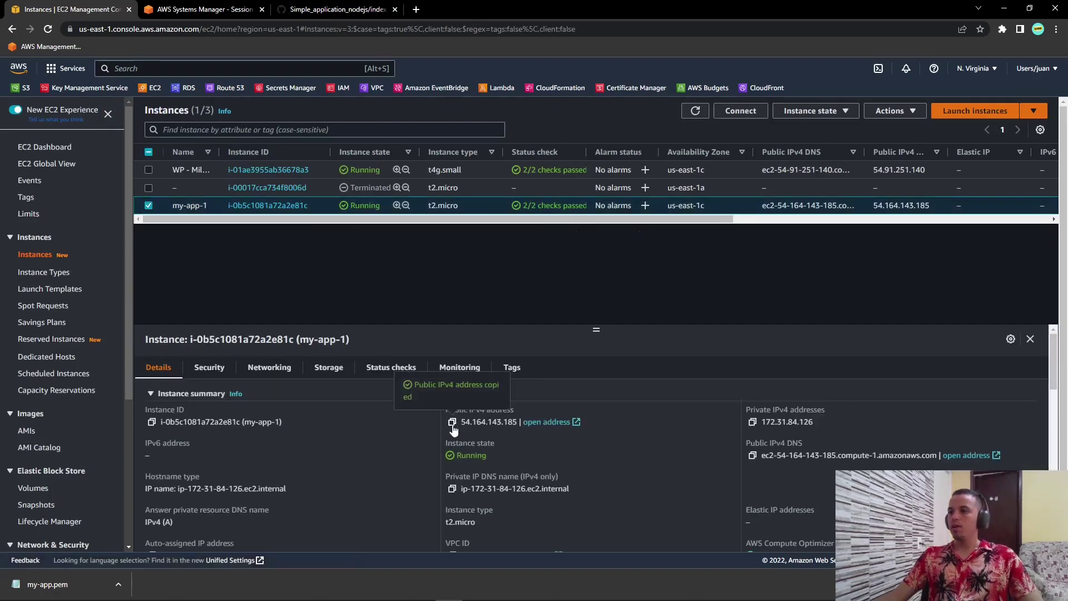
{"action": "left_click", "coordinate": [547, 422]}
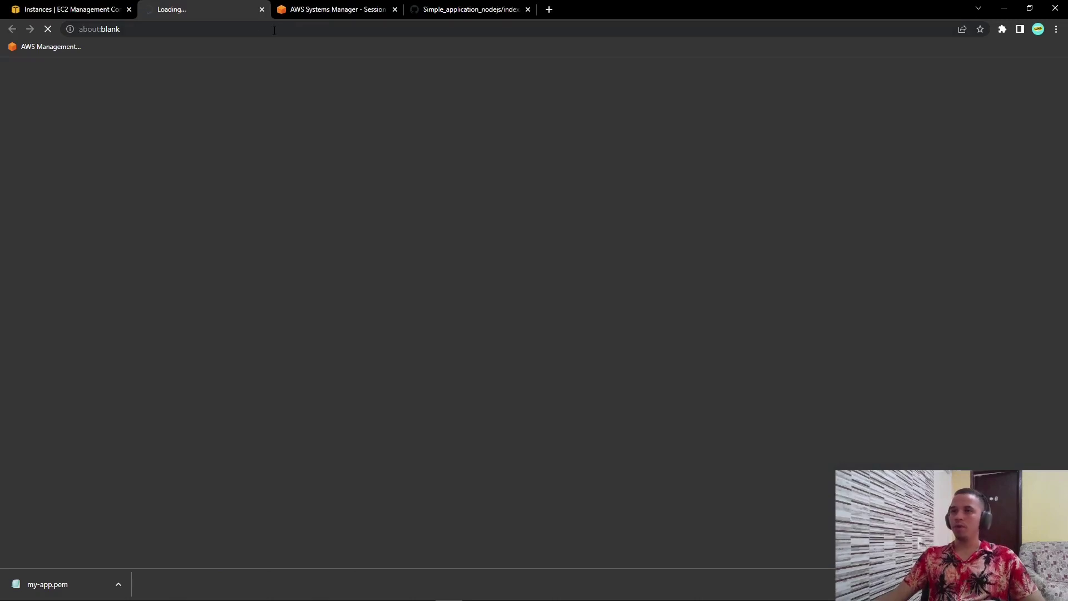
{"action": "left_click", "coordinate": [233, 31]}
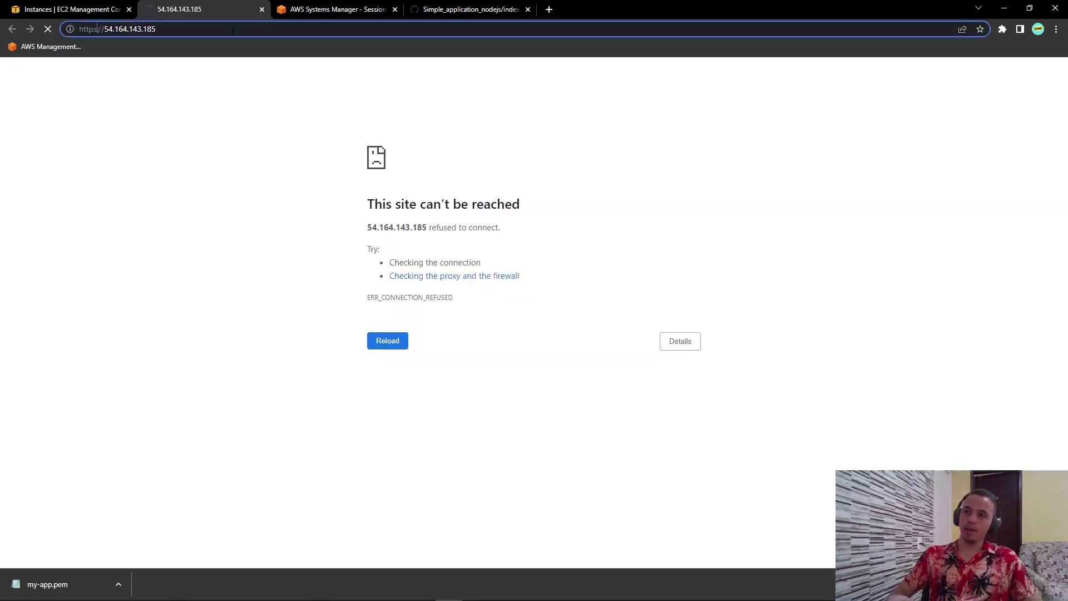
{"action": "key", "text": "BackSpace"}
{"action": "key", "text": "Return"}
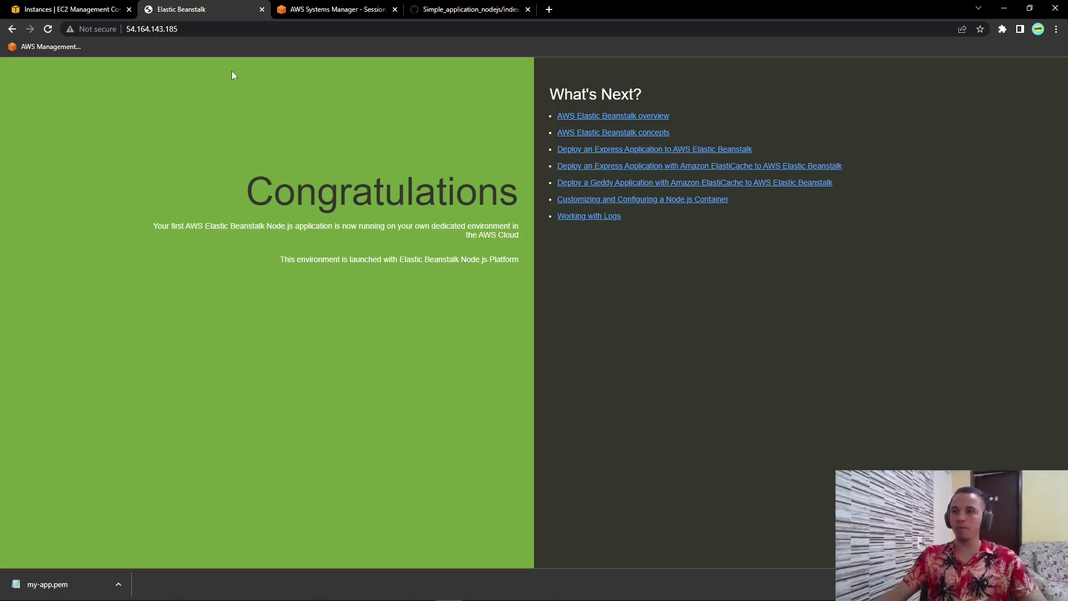
Step: Look over the Create image form for my-app-1, including its volume and tag options, and return to the instances list
{"action": "left_click", "coordinate": [72, 10]}
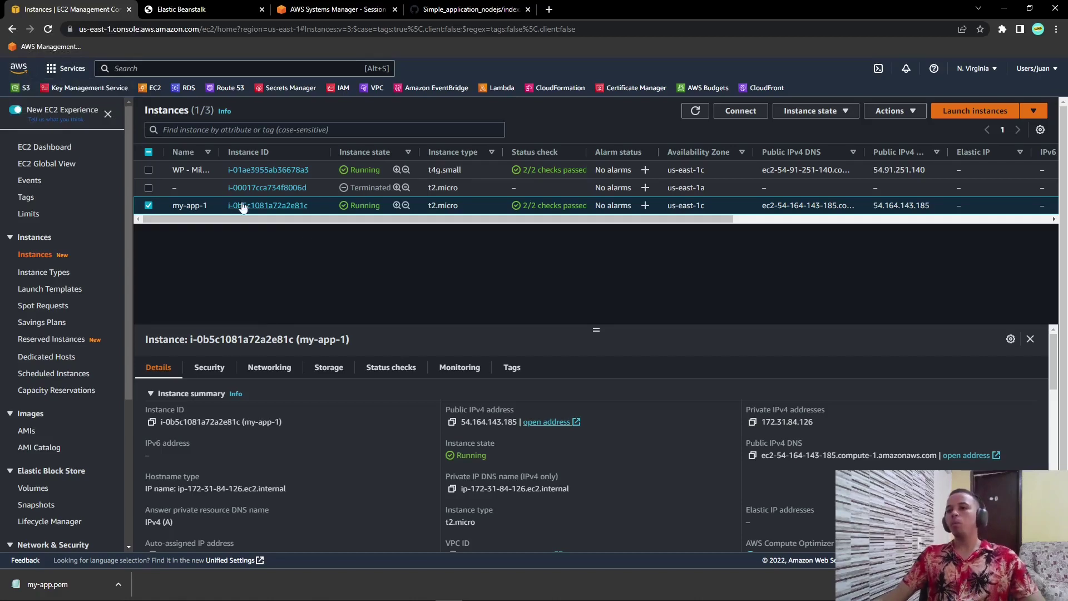
{"action": "right_click", "coordinate": [219, 203]}
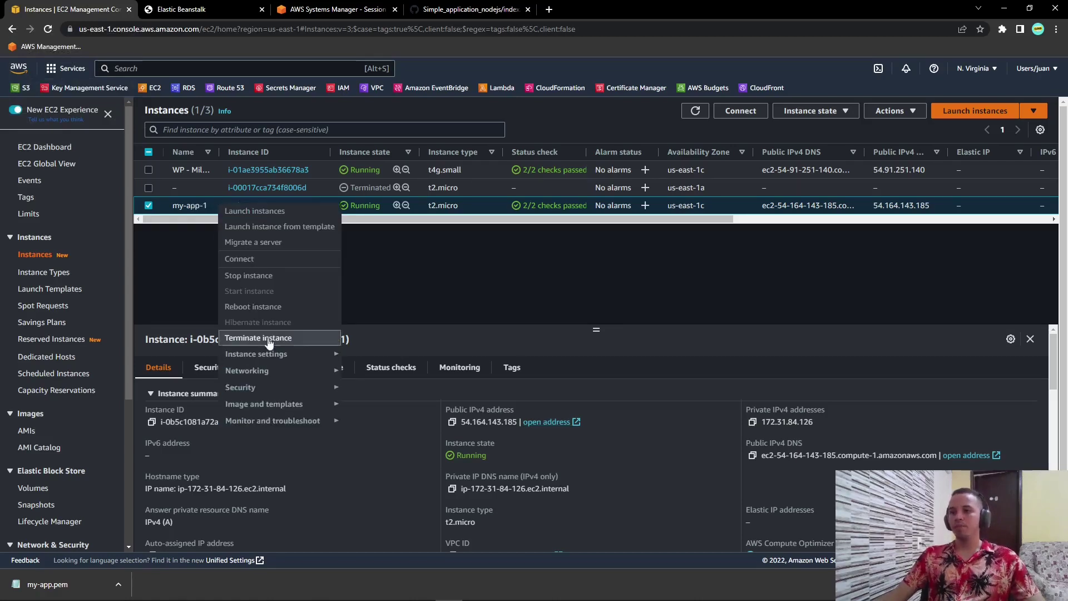
{"action": "mouse_move", "coordinate": [256, 409]}
{"action": "left_click", "coordinate": [373, 406]}
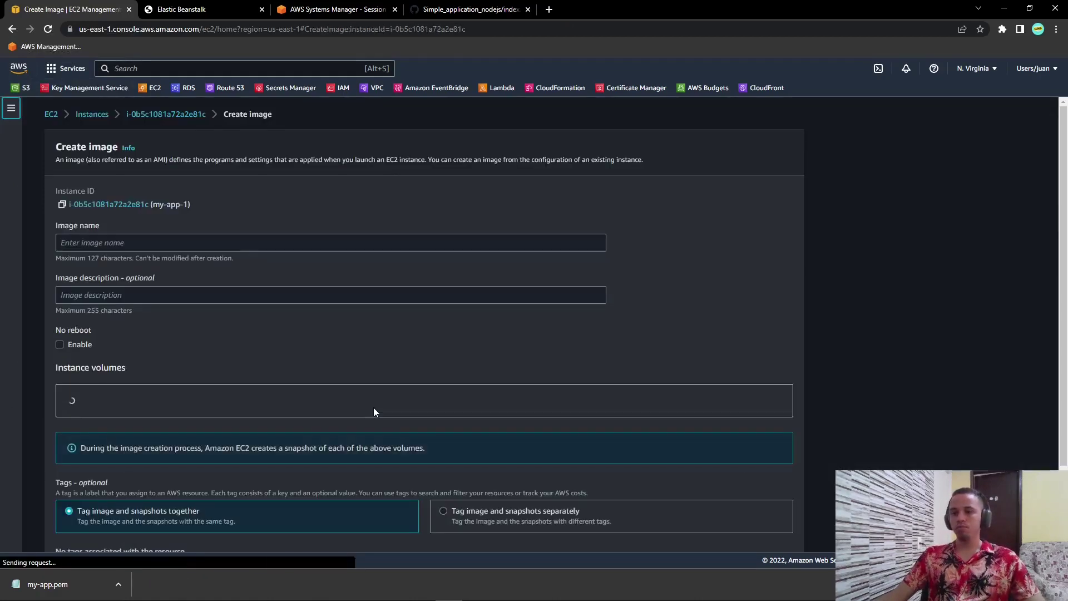
{"action": "left_click", "coordinate": [129, 248]}
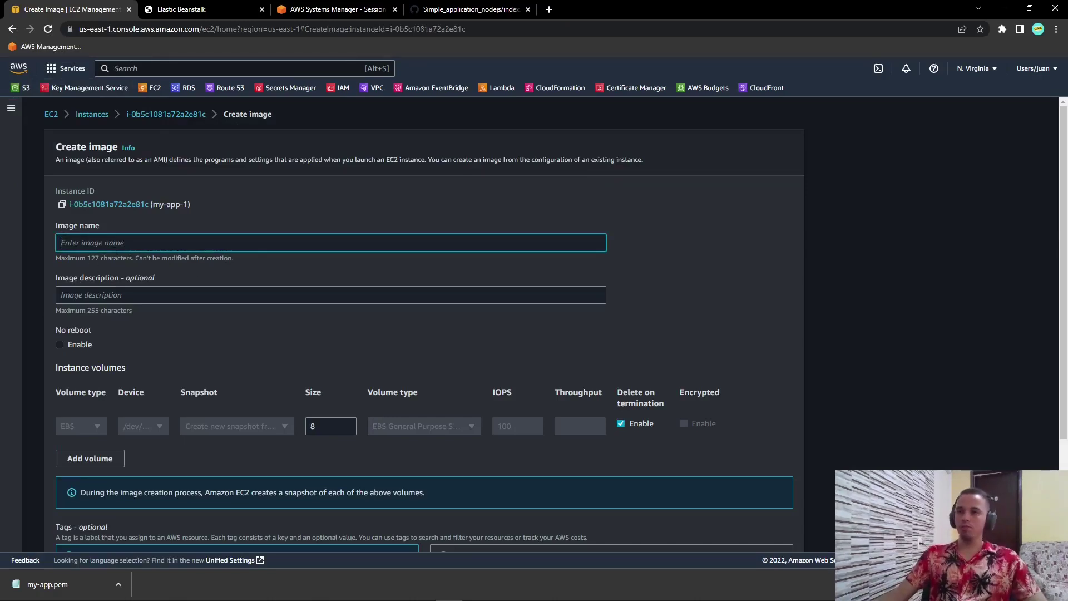
{"action": "scroll", "coordinate": [239, 275], "scroll_direction": "down", "scroll_amount": 3}
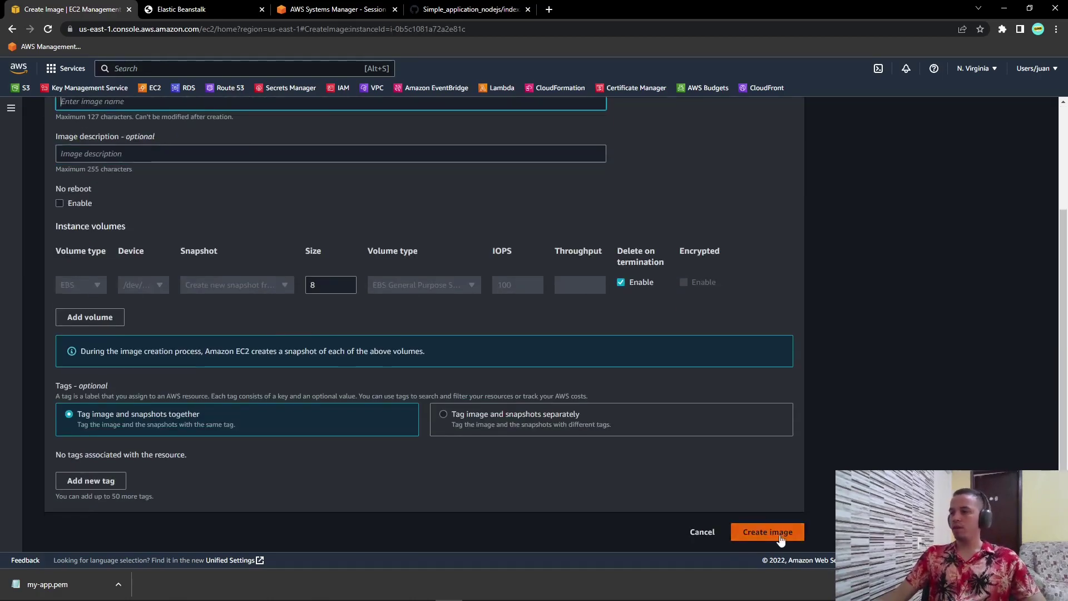
{"action": "scroll", "coordinate": [483, 281], "scroll_direction": "up", "scroll_amount": 3}
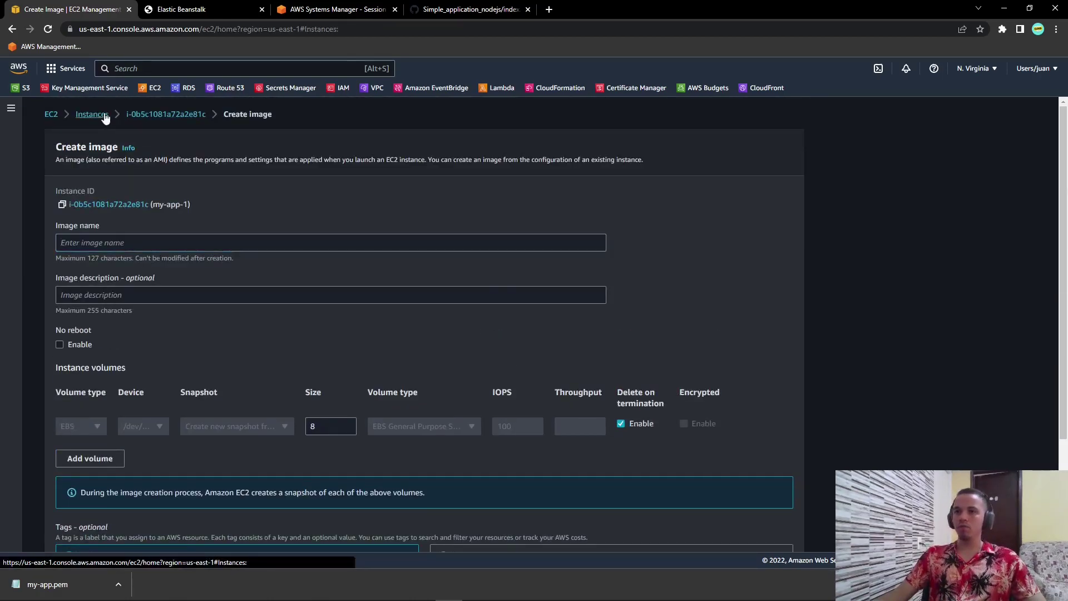
{"action": "left_click", "coordinate": [92, 115]}
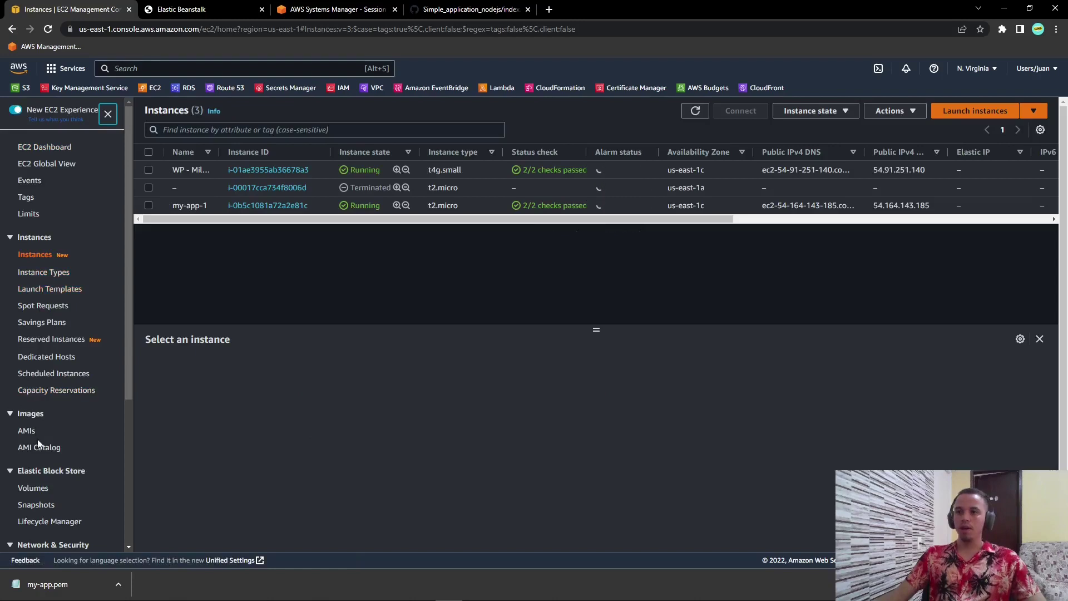
Step: Start launching an instance from the my-app-IMAGE AMI and name it my-app-2
{"action": "left_click", "coordinate": [29, 432]}
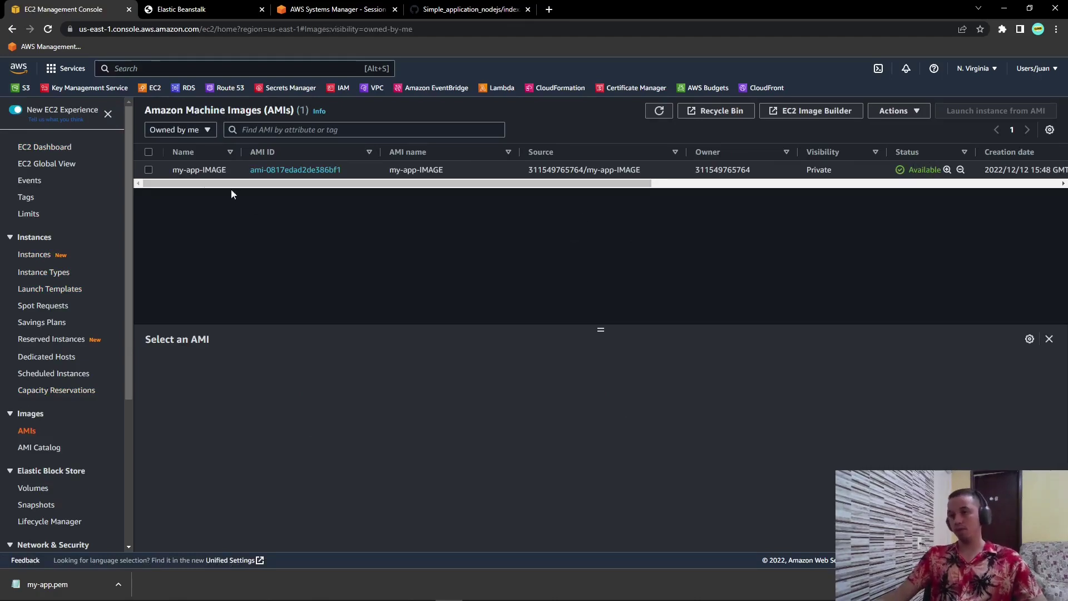
{"action": "left_click", "coordinate": [149, 170]}
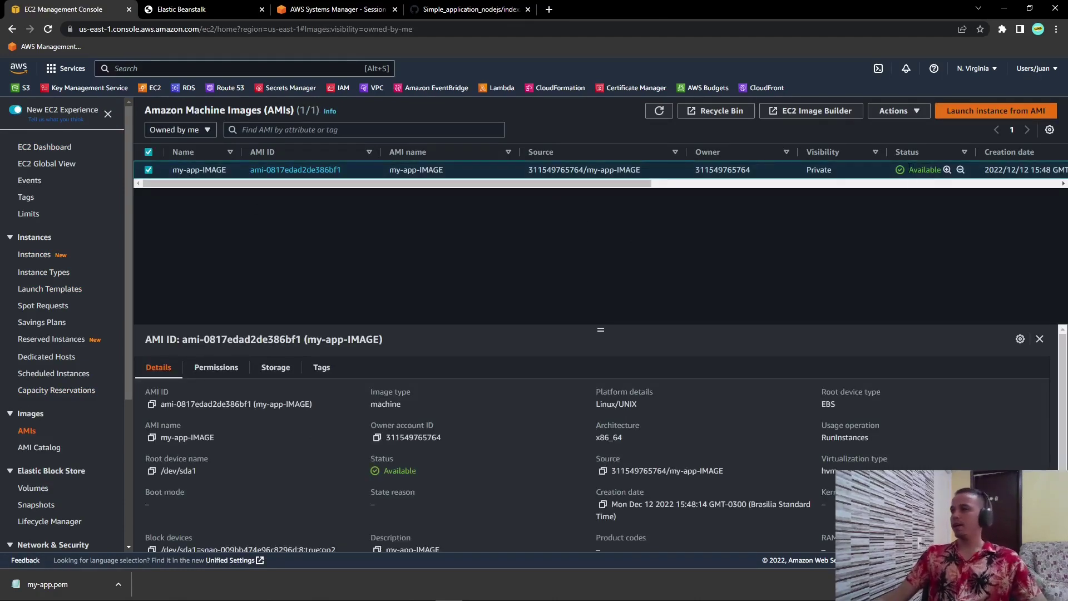
{"action": "left_click", "coordinate": [980, 112]}
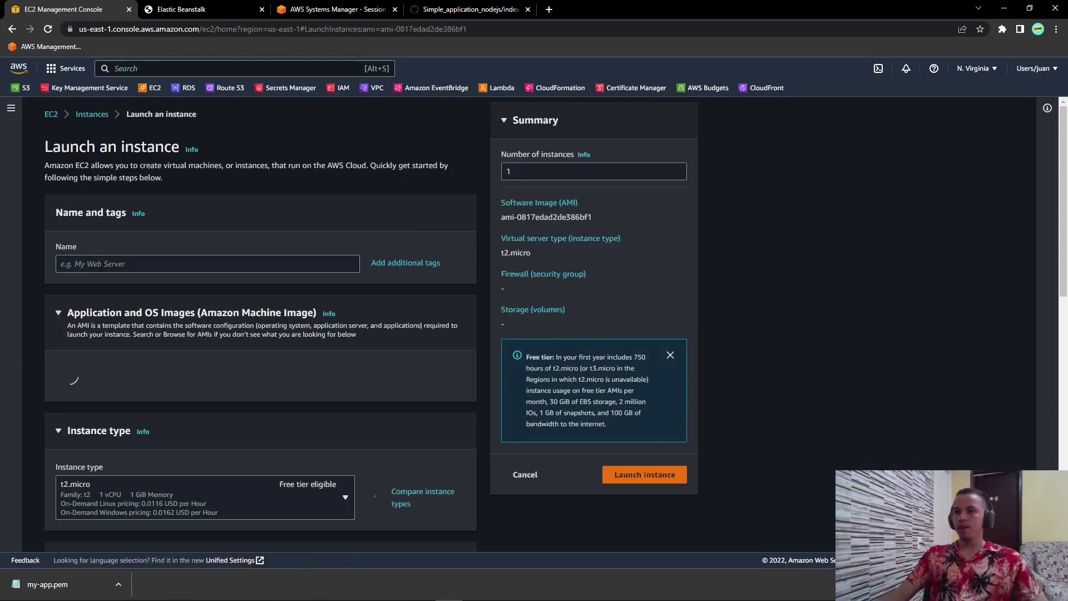
{"action": "left_click", "coordinate": [101, 265]}
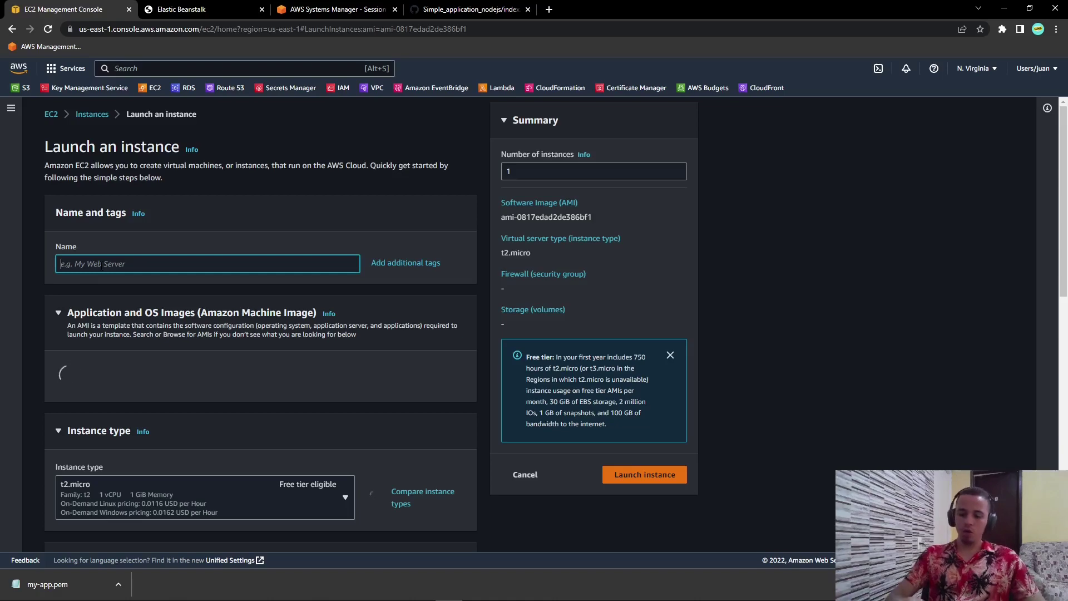
{"action": "type", "text": "my"}
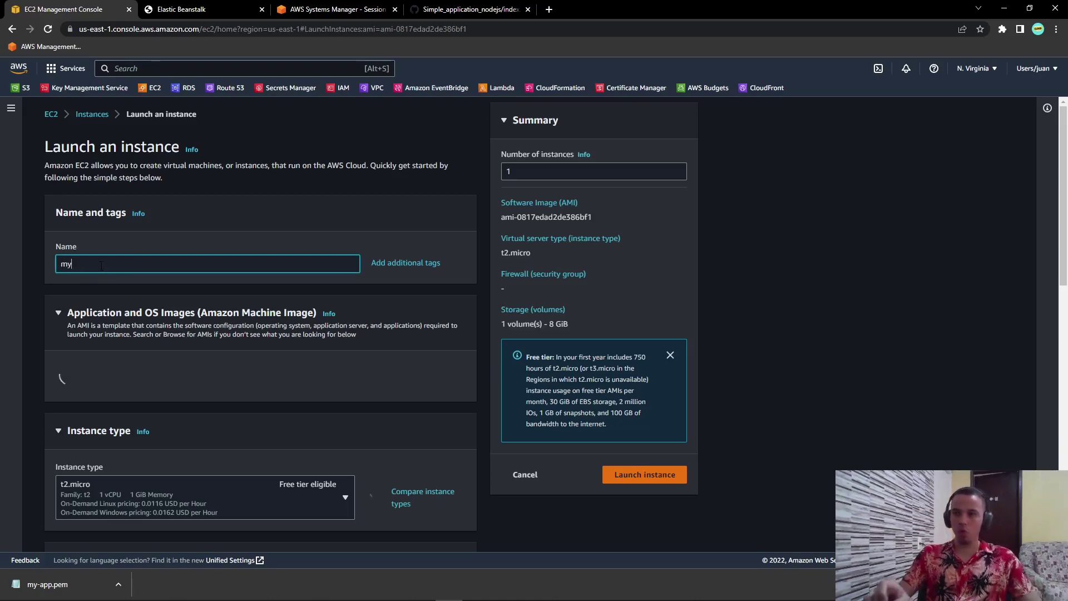
{"action": "type", "text": "-app-2"}
Step: Keep t2.micro as the instance type and select the existing my-app key pair for login
{"action": "scroll", "coordinate": [143, 384], "scroll_direction": "down", "scroll_amount": 5}
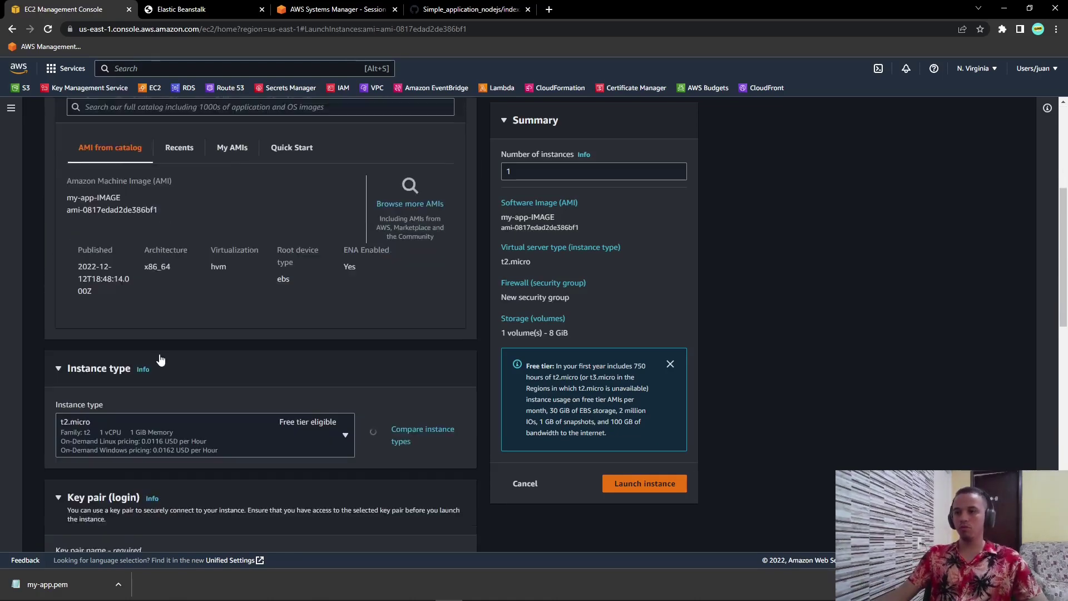
{"action": "left_click", "coordinate": [126, 425]}
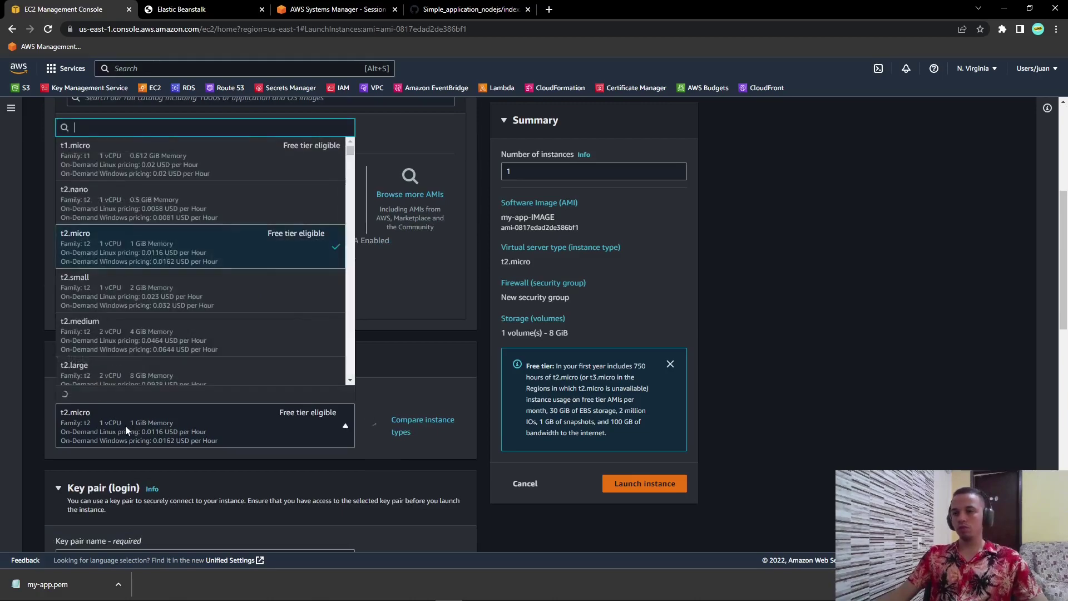
{"action": "left_click", "coordinate": [245, 404]}
{"action": "scroll", "coordinate": [245, 404], "scroll_direction": "down", "scroll_amount": 6}
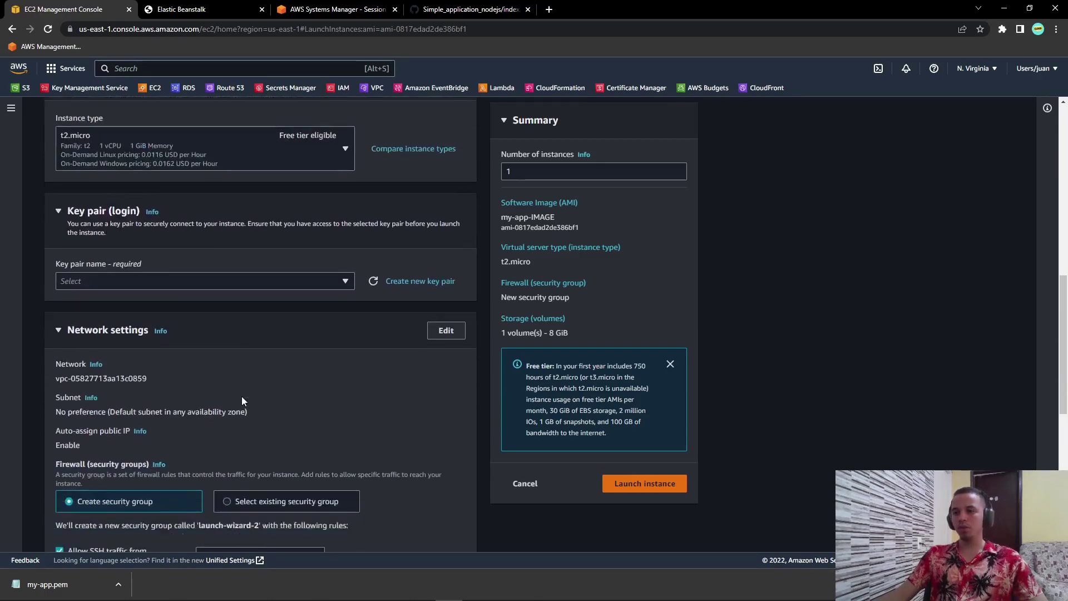
{"action": "left_click", "coordinate": [136, 225]}
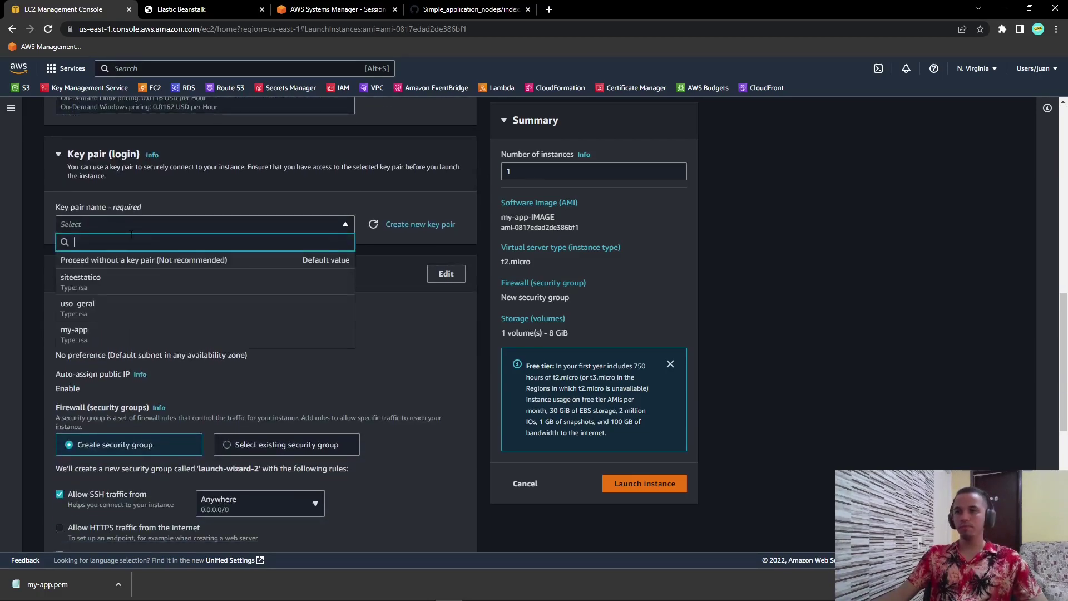
{"action": "left_click", "coordinate": [103, 332]}
Step: Assign the existing security group SG-my-app in the network settings instead of creating a new group
{"action": "scroll", "coordinate": [200, 356], "scroll_direction": "down", "scroll_amount": 2}
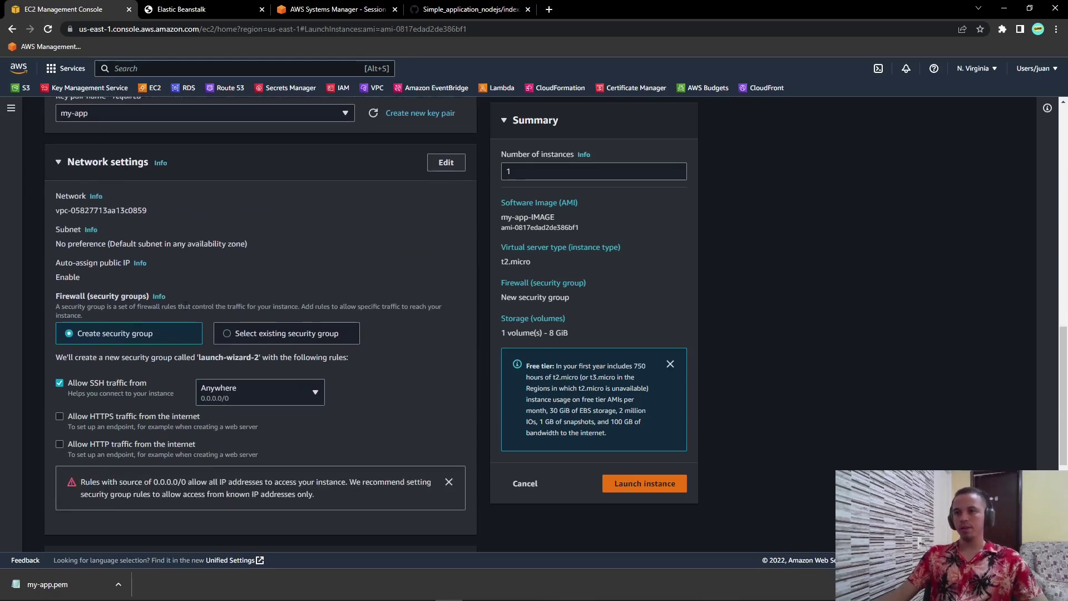
{"action": "left_click", "coordinate": [255, 335]}
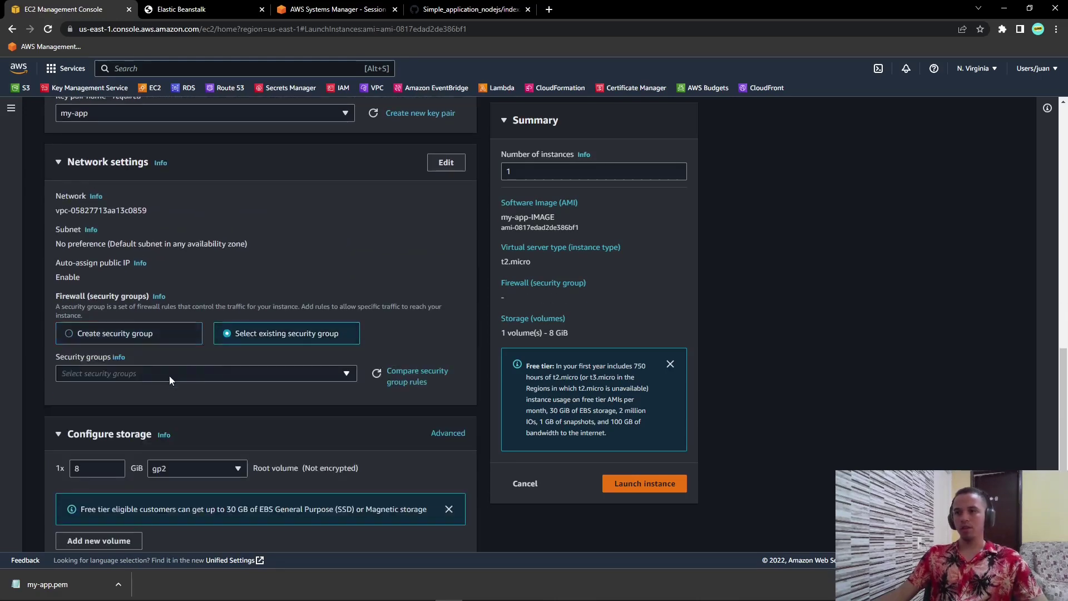
{"action": "left_click", "coordinate": [161, 375]}
{"action": "type", "text": "sg-my"}
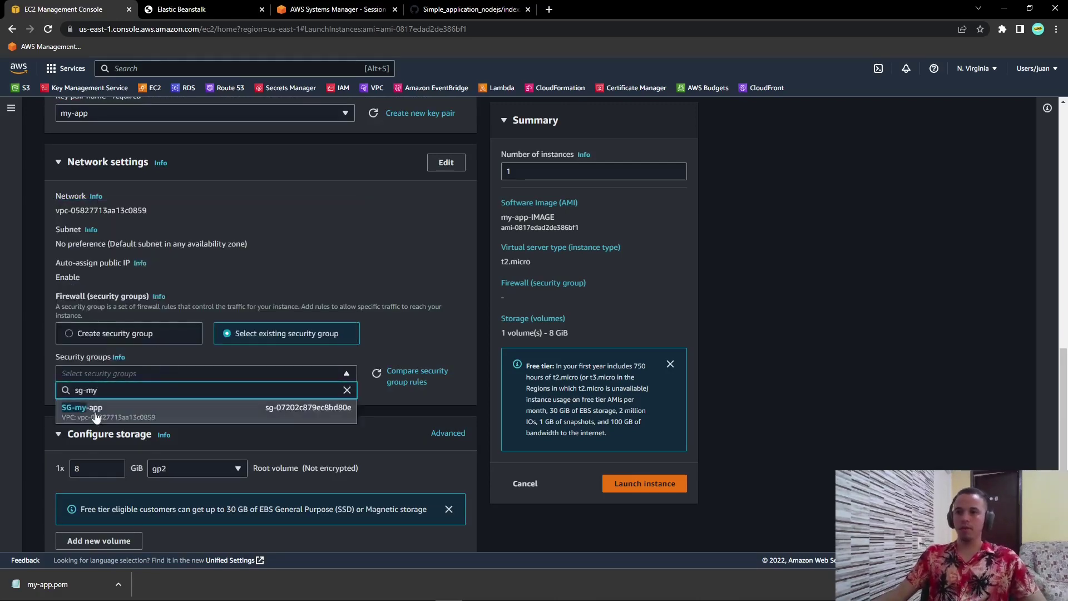
{"action": "left_click", "coordinate": [95, 413]}
Step: Set the IAM instance profile to Agent-SSM in the advanced details and launch the instance
{"action": "scroll", "coordinate": [149, 378], "scroll_direction": "down", "scroll_amount": 3}
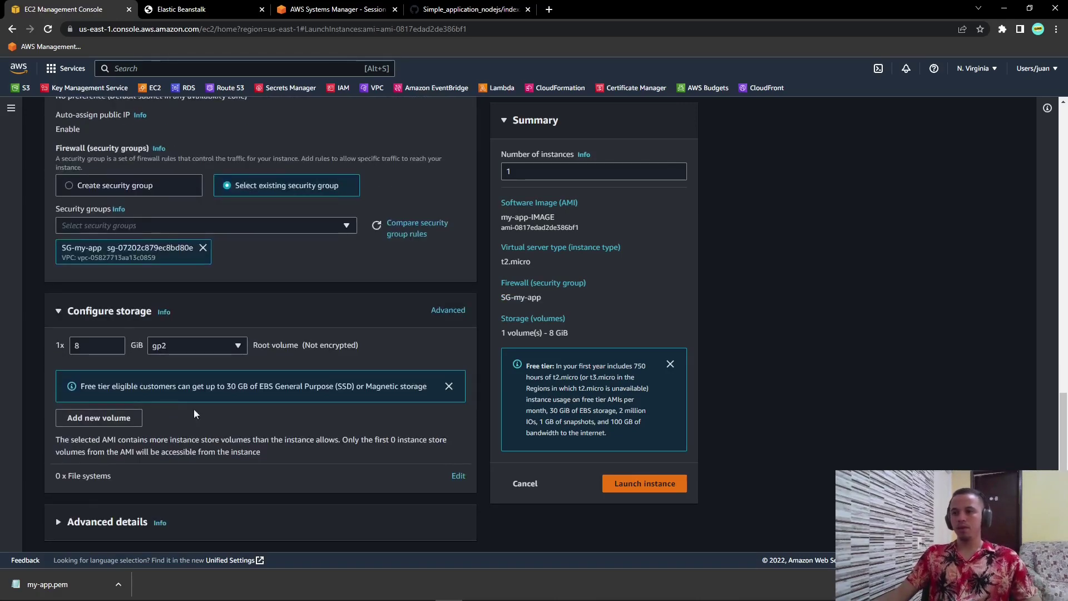
{"action": "left_click", "coordinate": [108, 522]}
{"action": "scroll", "coordinate": [135, 473], "scroll_direction": "down", "scroll_amount": 7}
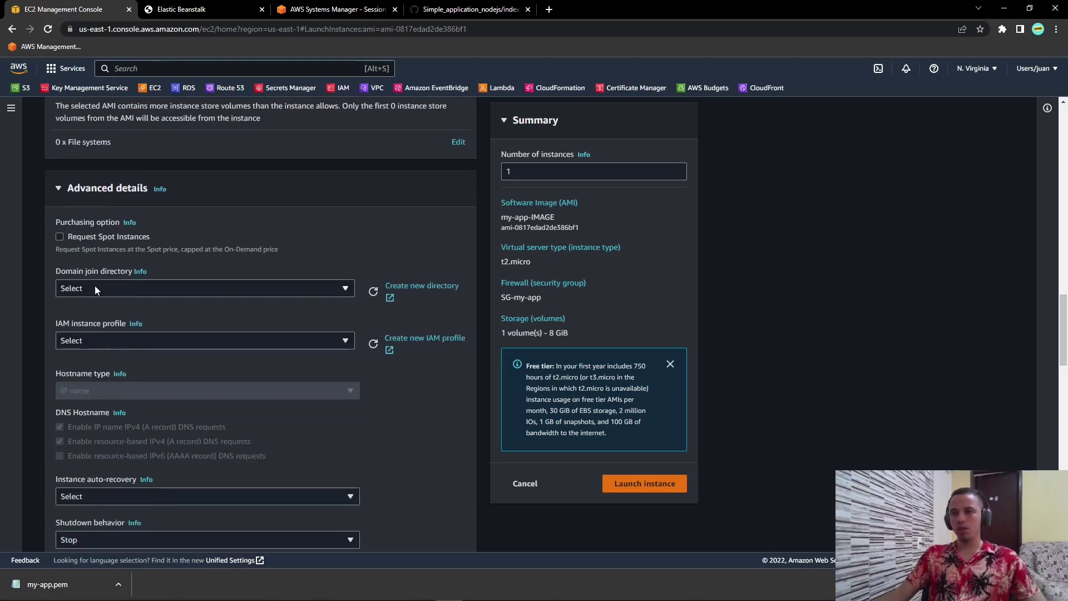
{"action": "left_click", "coordinate": [90, 339]}
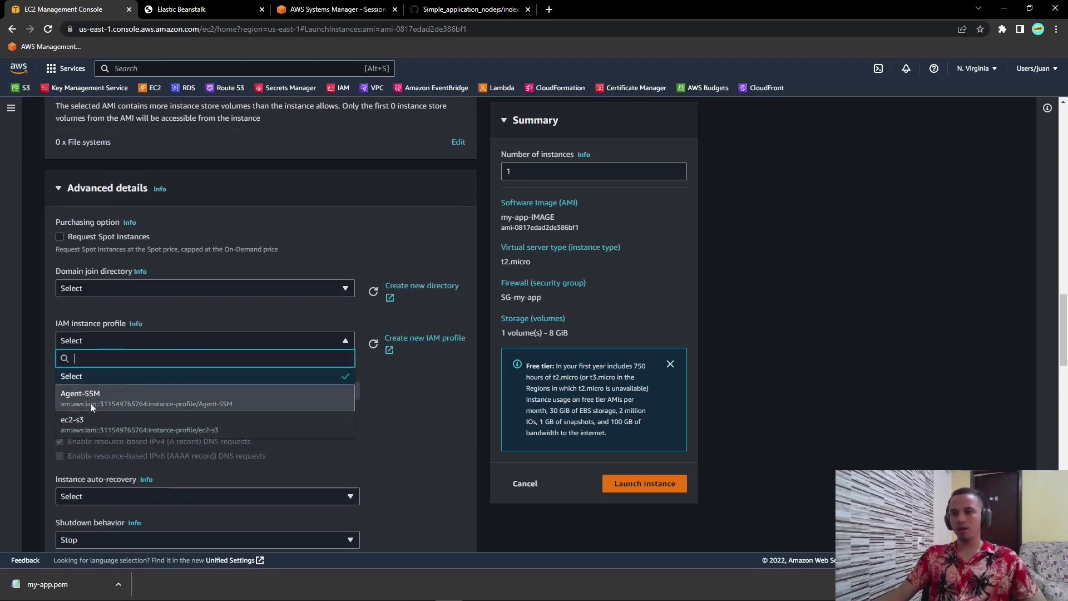
{"action": "left_click", "coordinate": [90, 403]}
{"action": "scroll", "coordinate": [95, 341], "scroll_direction": "down", "scroll_amount": 15}
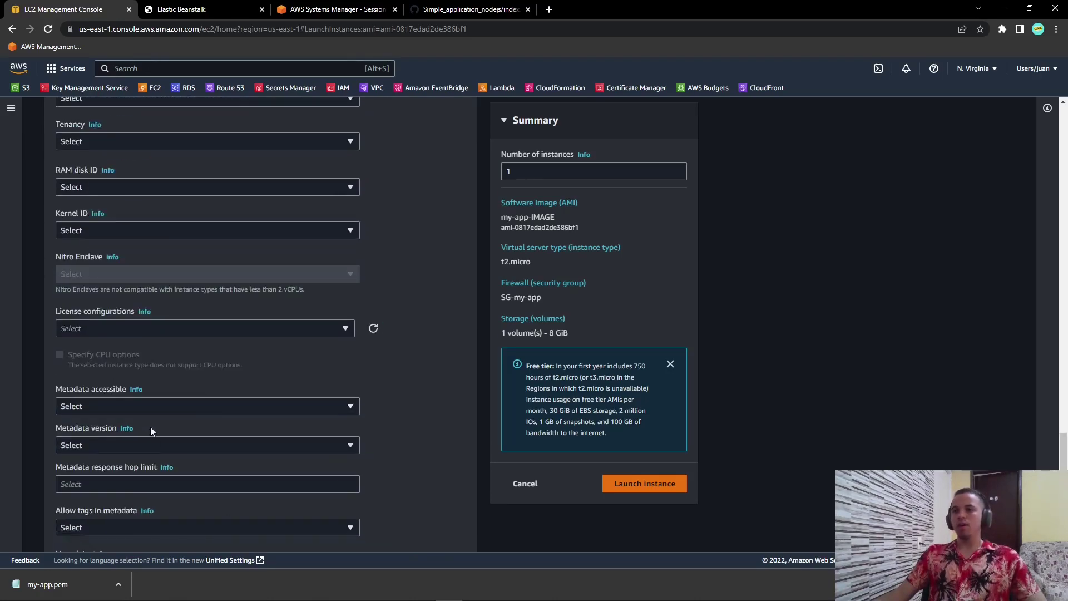
{"action": "left_click", "coordinate": [652, 488]}
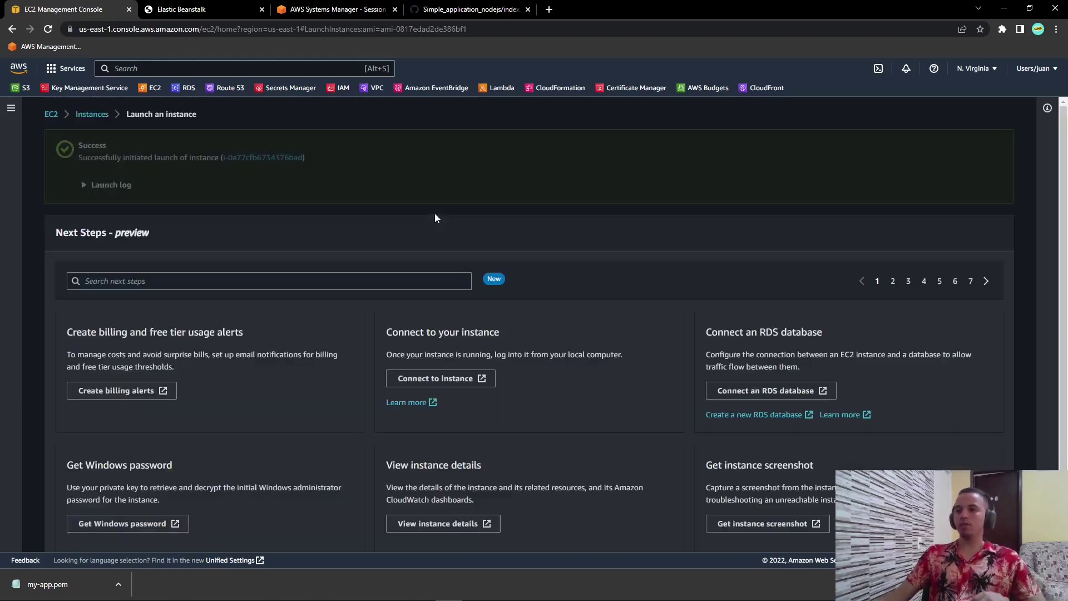
Step: Return to the instances list and widen its Name column so the full instance names fit
{"action": "left_click", "coordinate": [92, 113]}
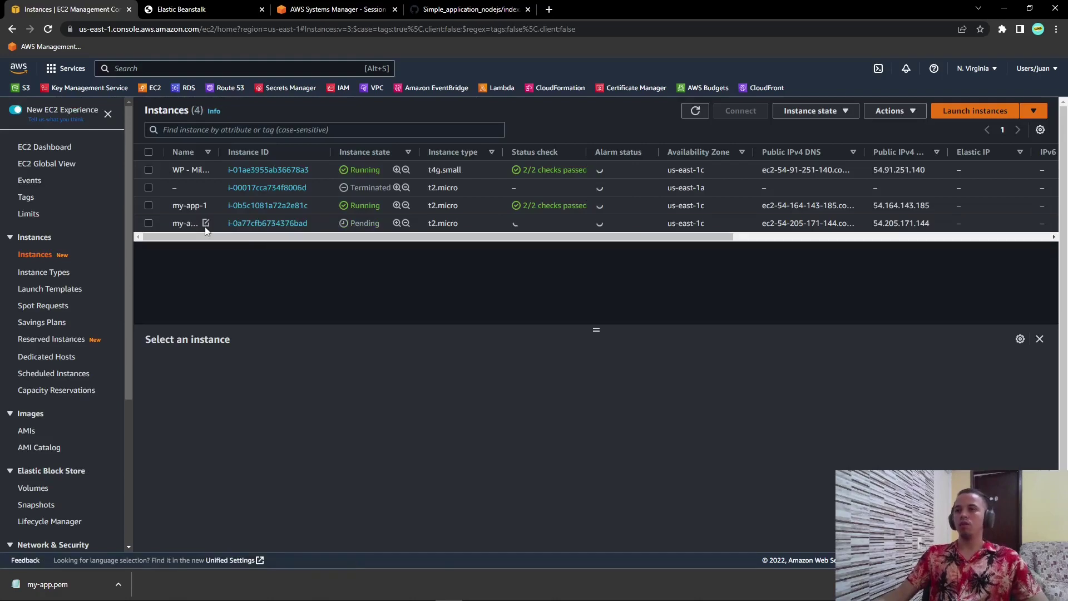
{"action": "left_click_drag", "start_coordinate": [219, 153], "coordinate": [245, 156]}
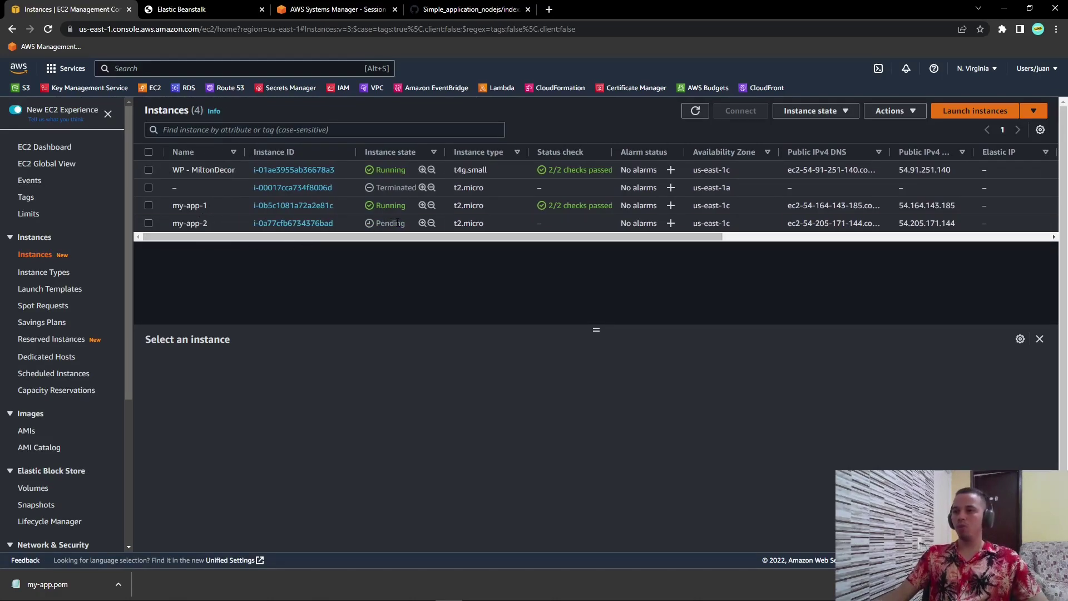
{"action": "left_click", "coordinate": [243, 223]}
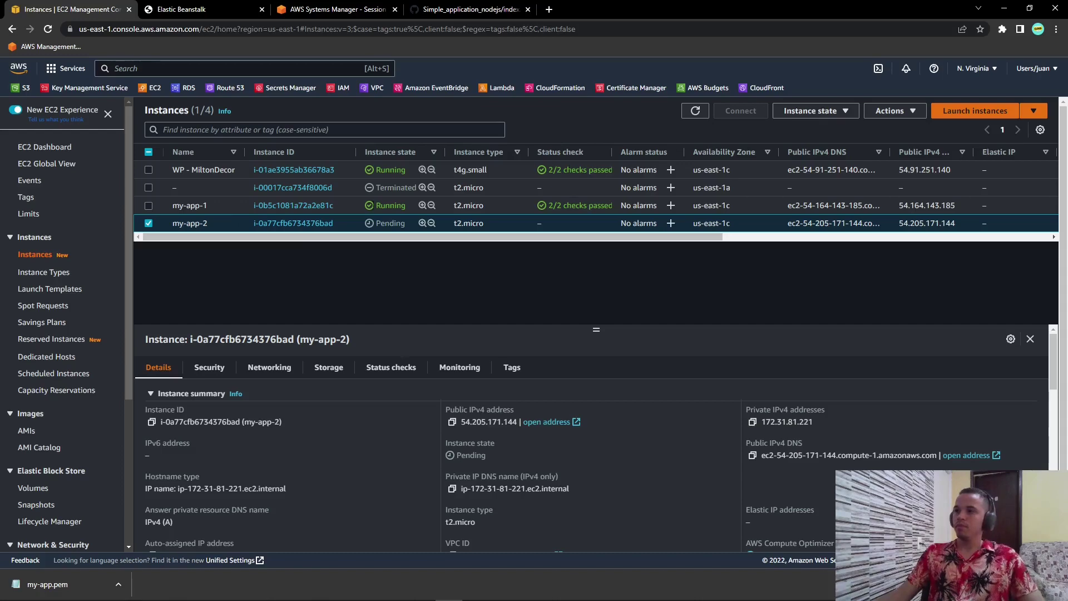
{"action": "left_click", "coordinate": [148, 224]}
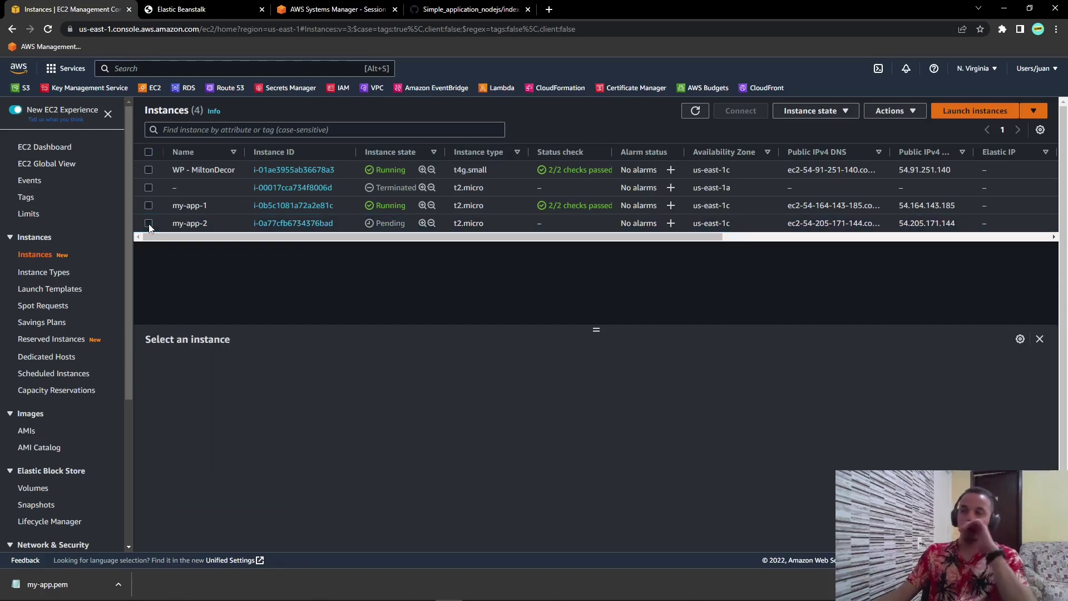
Step: View my-app-1's web page again, return to the instances list and refresh it to check my-app-2's state
{"action": "left_click", "coordinate": [192, 6]}
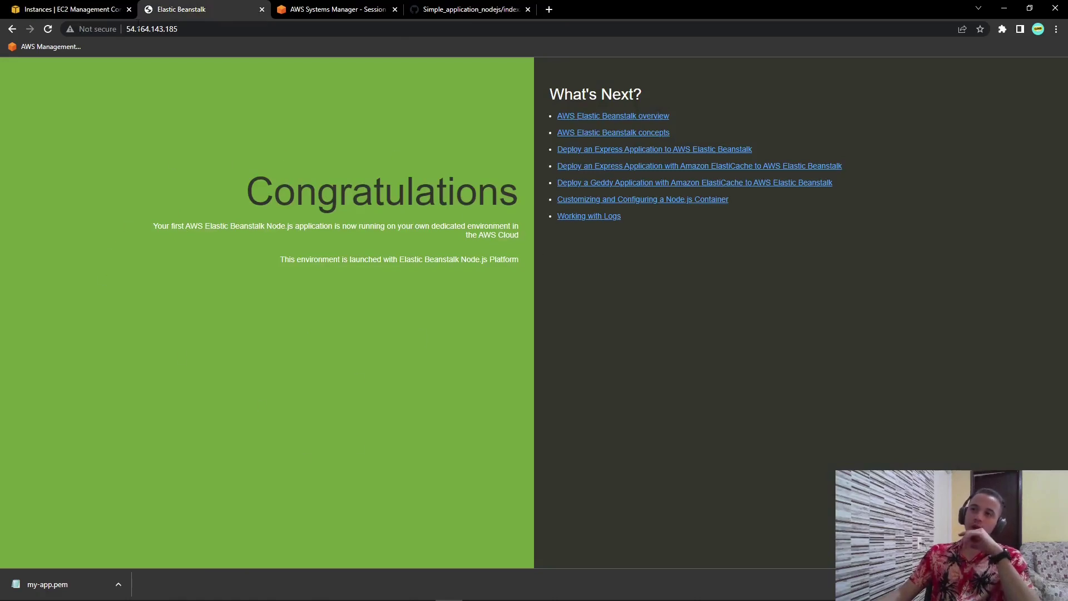
{"action": "left_click", "coordinate": [78, 7]}
{"action": "left_click", "coordinate": [229, 221]}
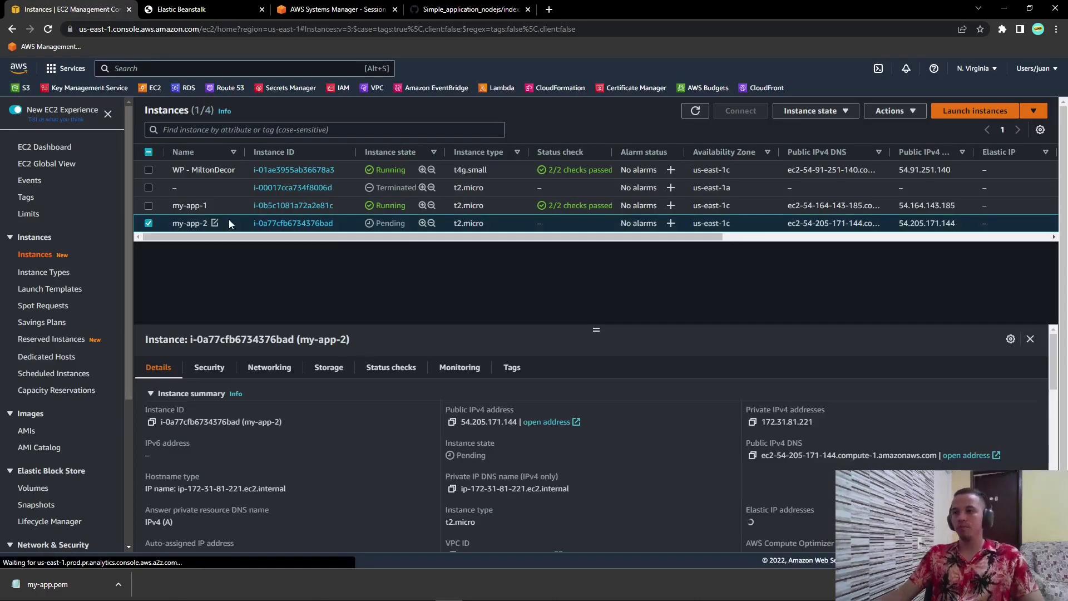
{"action": "left_click", "coordinate": [694, 113]}
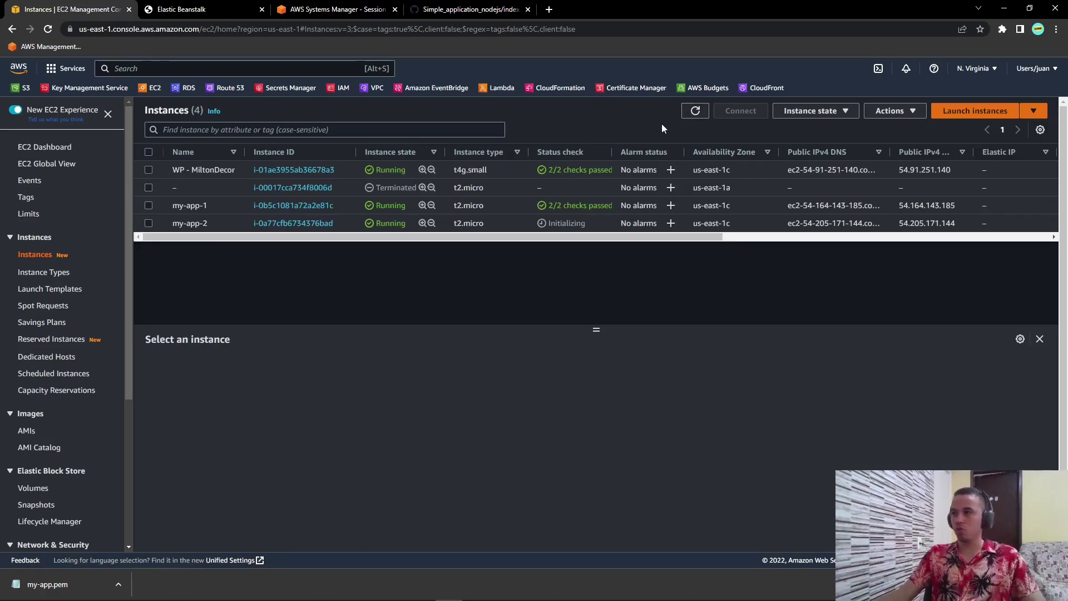
{"action": "left_click", "coordinate": [694, 115]}
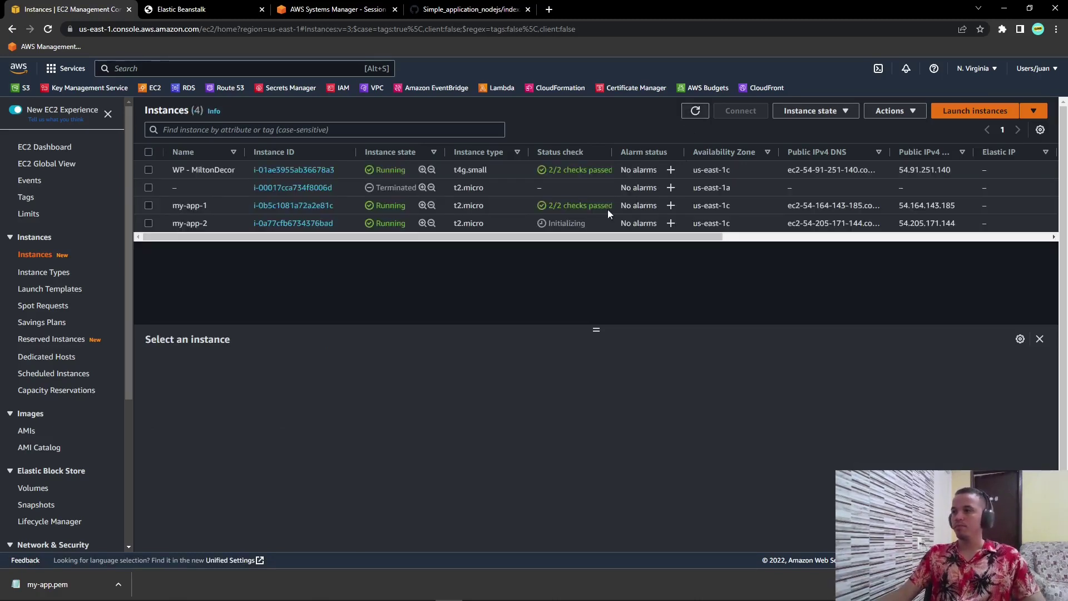
Step: Open the Connect to instance page for my-app-2 with its Session Manager option, and close the browser's download bar
{"action": "left_click", "coordinate": [228, 225]}
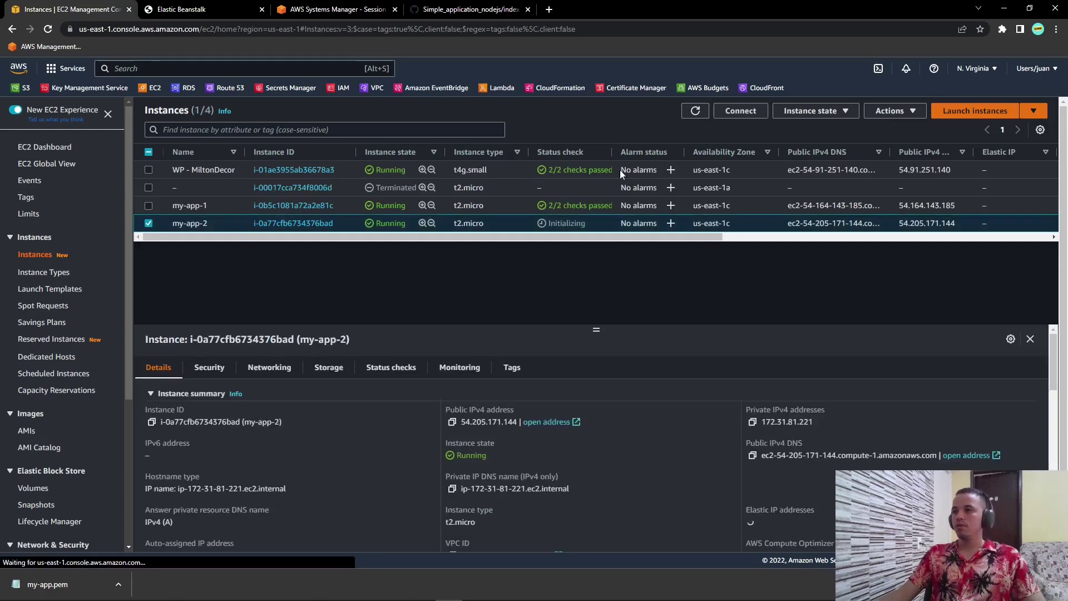
{"action": "left_click", "coordinate": [740, 111]}
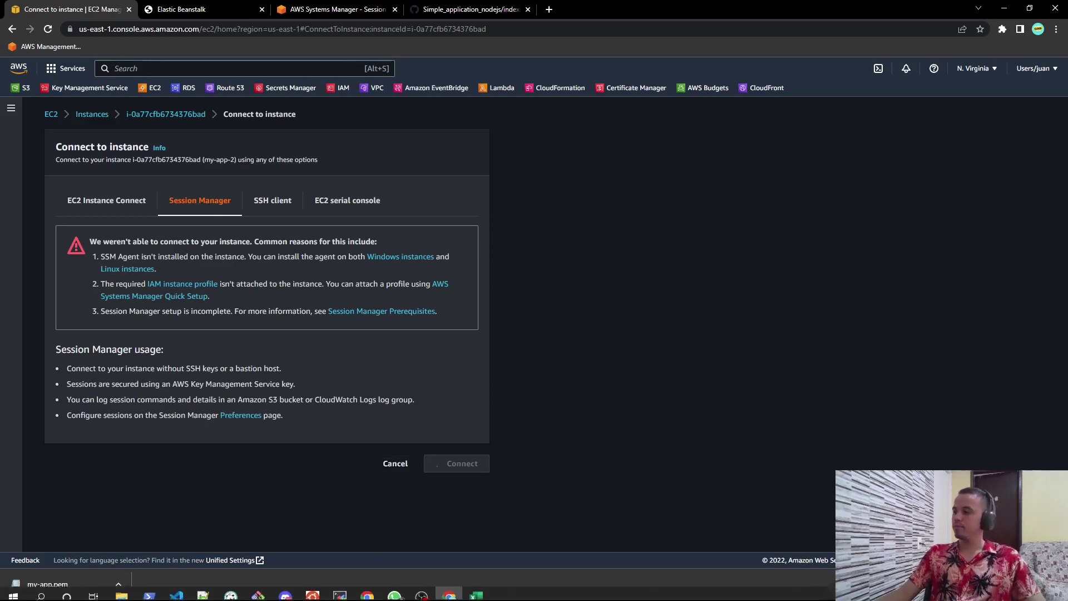
{"action": "left_click", "coordinate": [1055, 584]}
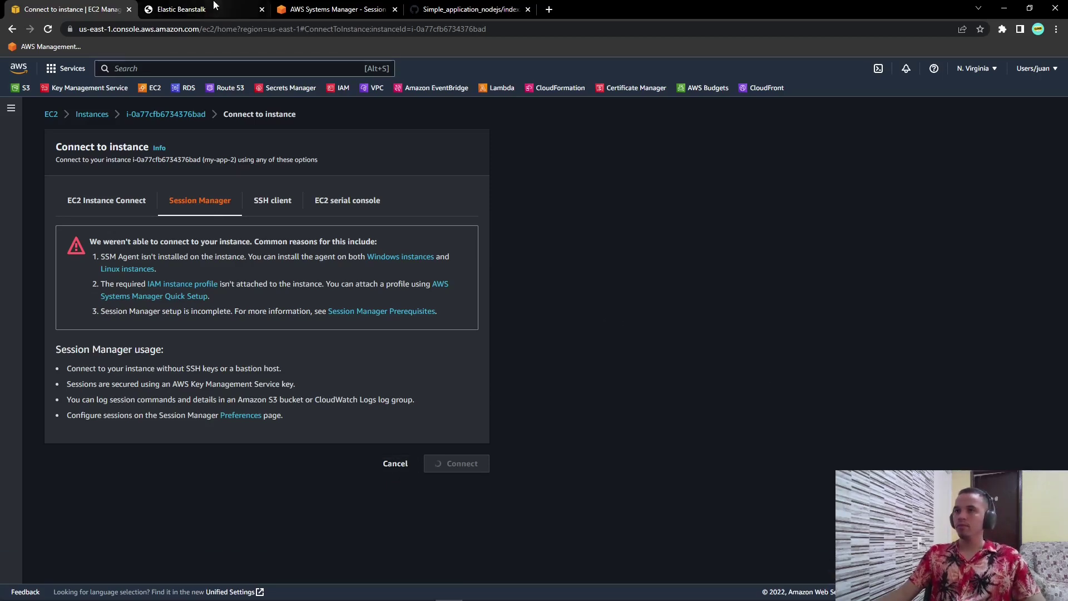
Step: Close my-app-1's Session Manager terminal tab and return to the Connect to instance page for my-app-2
{"action": "left_click", "coordinate": [243, 11]}
{"action": "left_click", "coordinate": [326, 10]}
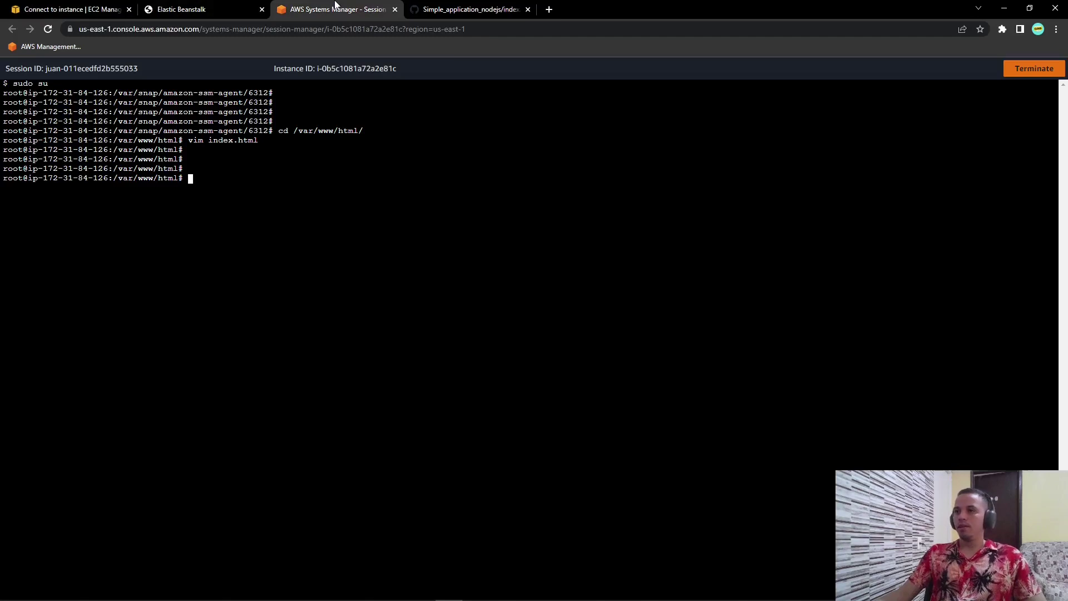
{"action": "left_click", "coordinate": [395, 9]}
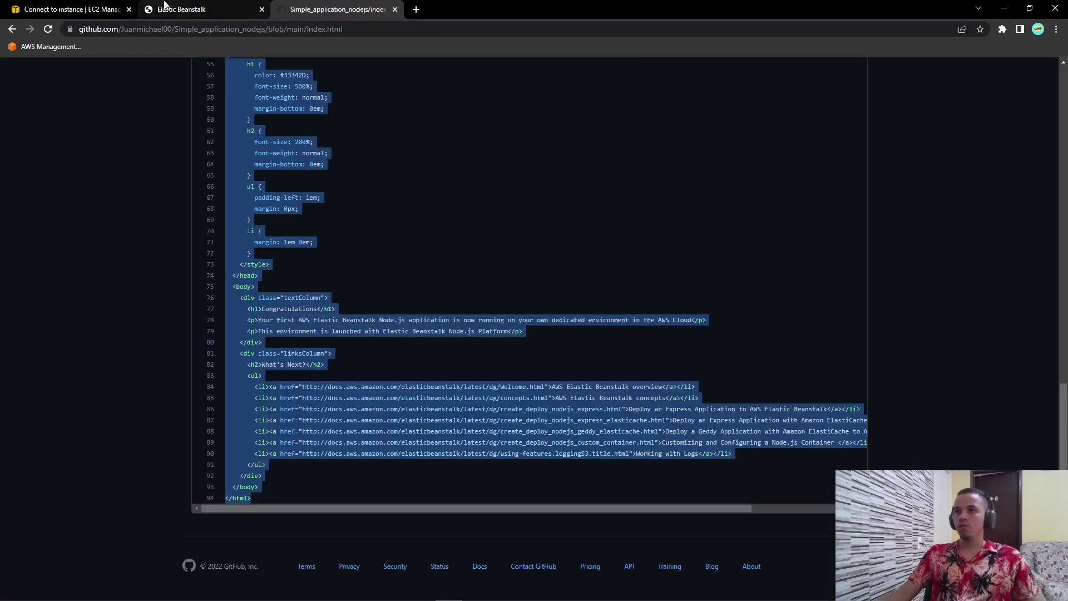
{"action": "left_click", "coordinate": [77, 10]}
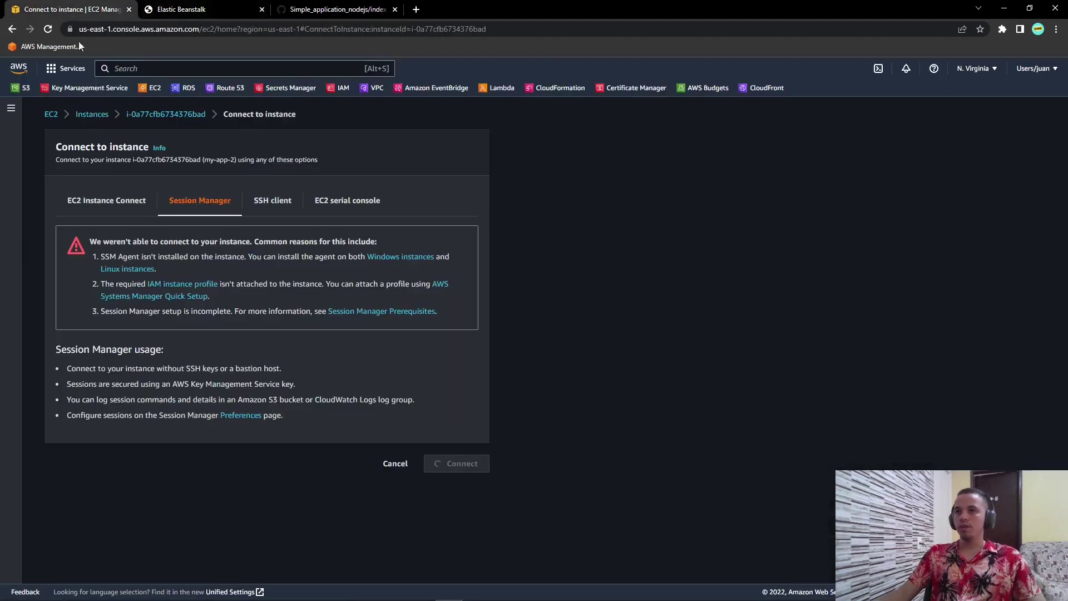
Step: From the EC2 dashboard, open Load Balancers and Target Groups in separate browser tabs and bring up the target groups page
{"action": "left_click", "coordinate": [51, 114]}
{"action": "scroll", "coordinate": [42, 401], "scroll_direction": "down", "scroll_amount": 1}
{"action": "scroll", "coordinate": [42, 402], "scroll_direction": "down", "scroll_amount": 3}
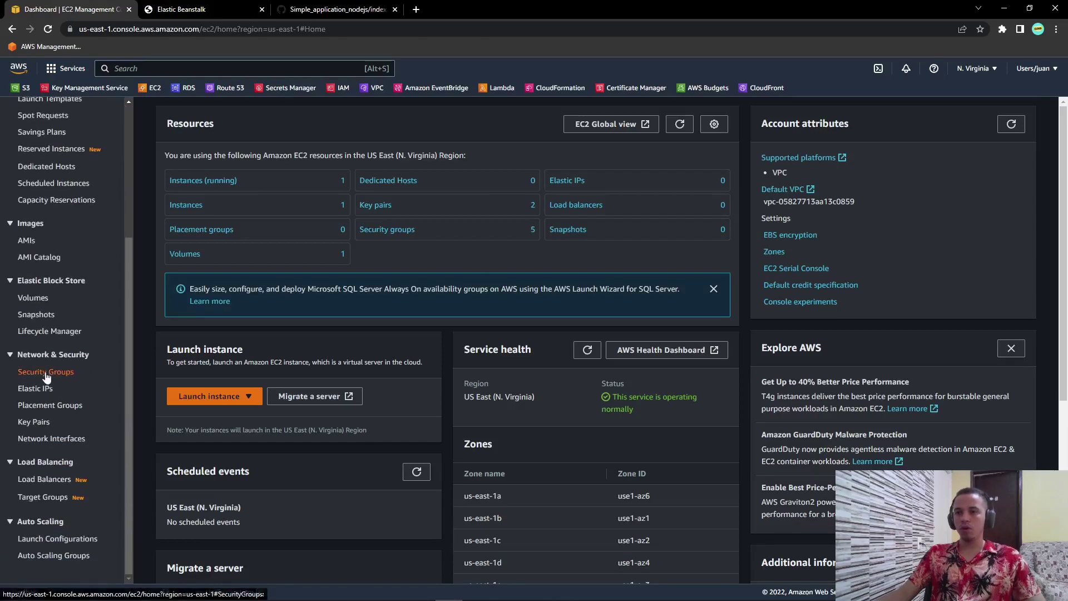
{"action": "middle_click", "coordinate": [44, 481]}
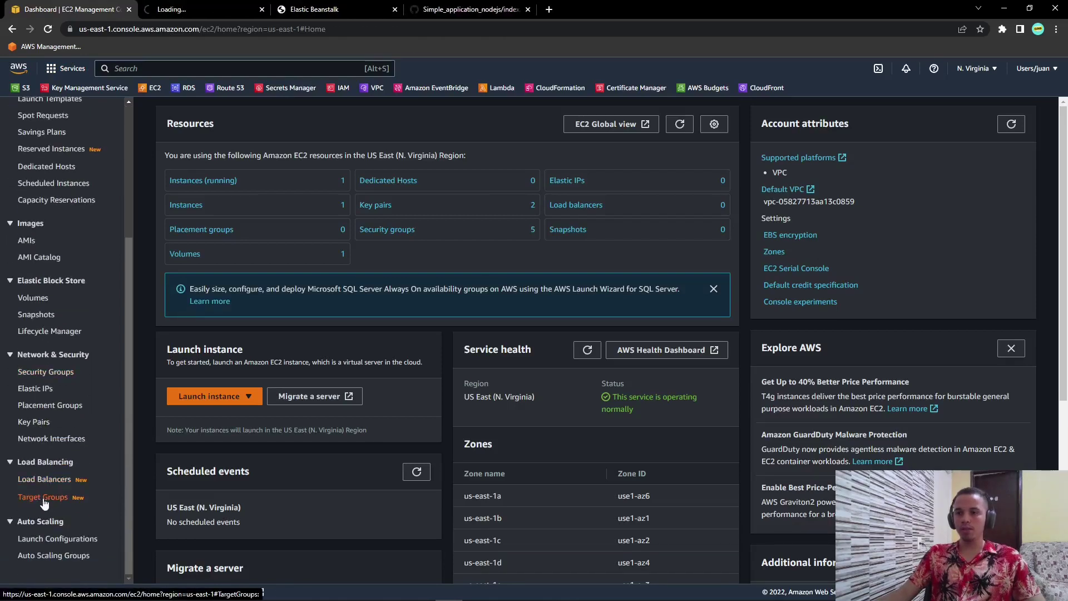
{"action": "middle_click", "coordinate": [42, 497]}
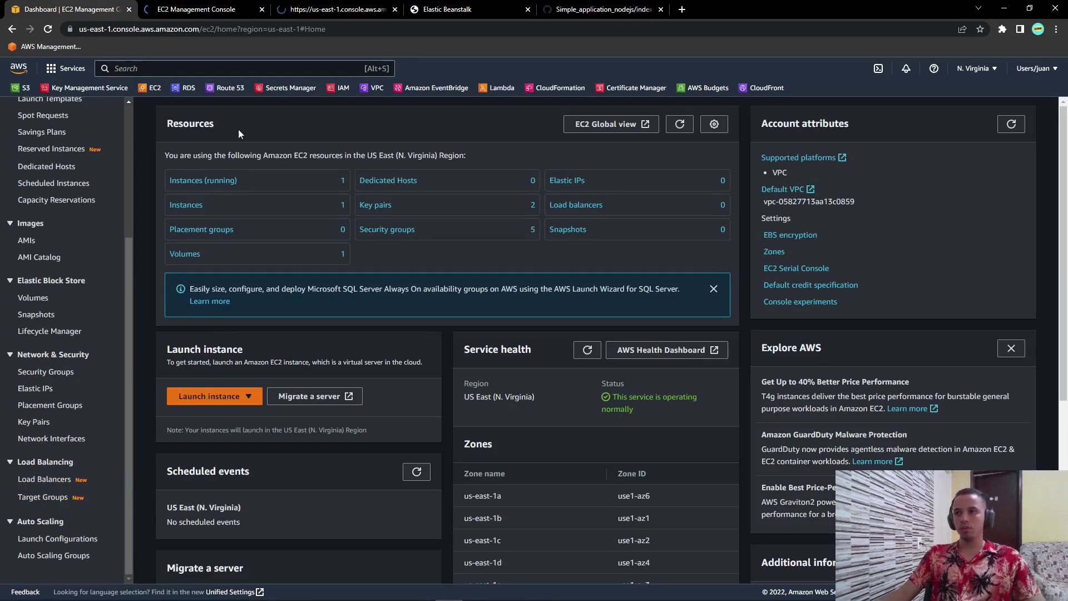
{"action": "left_click", "coordinate": [313, 6]}
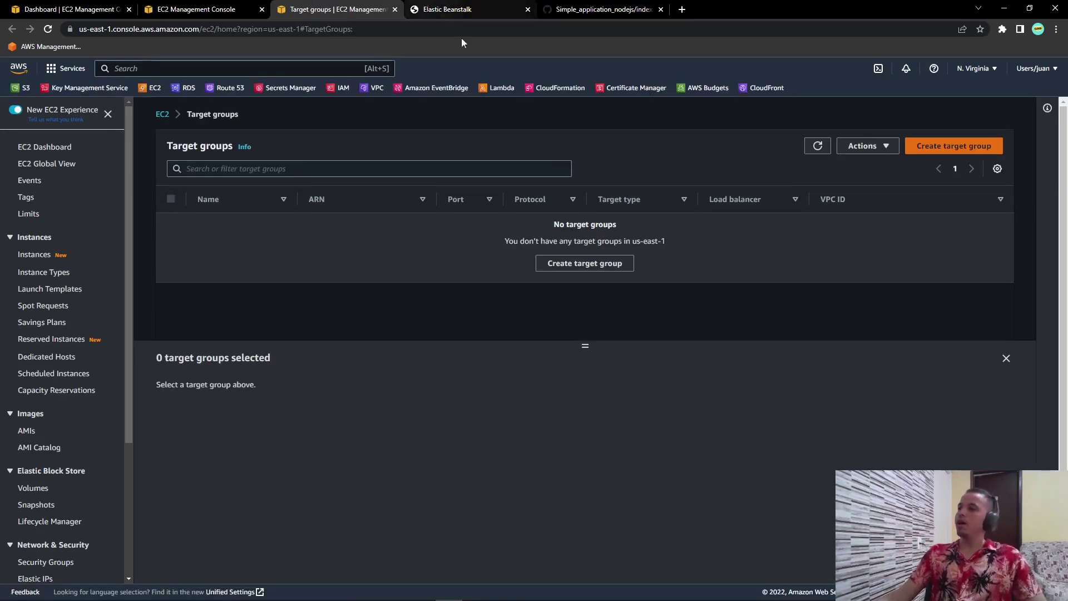
Step: Start a new target group for instances, name it my-app-tg and choose the HTTP protocol
{"action": "left_click", "coordinate": [948, 146]}
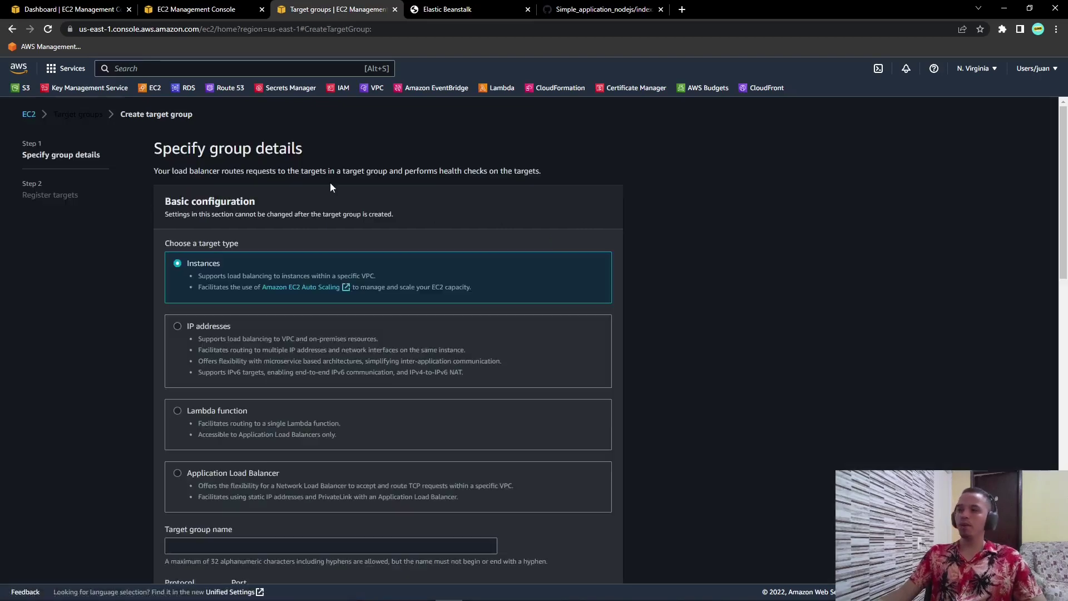
{"action": "scroll", "coordinate": [238, 304], "scroll_direction": "down", "scroll_amount": 8}
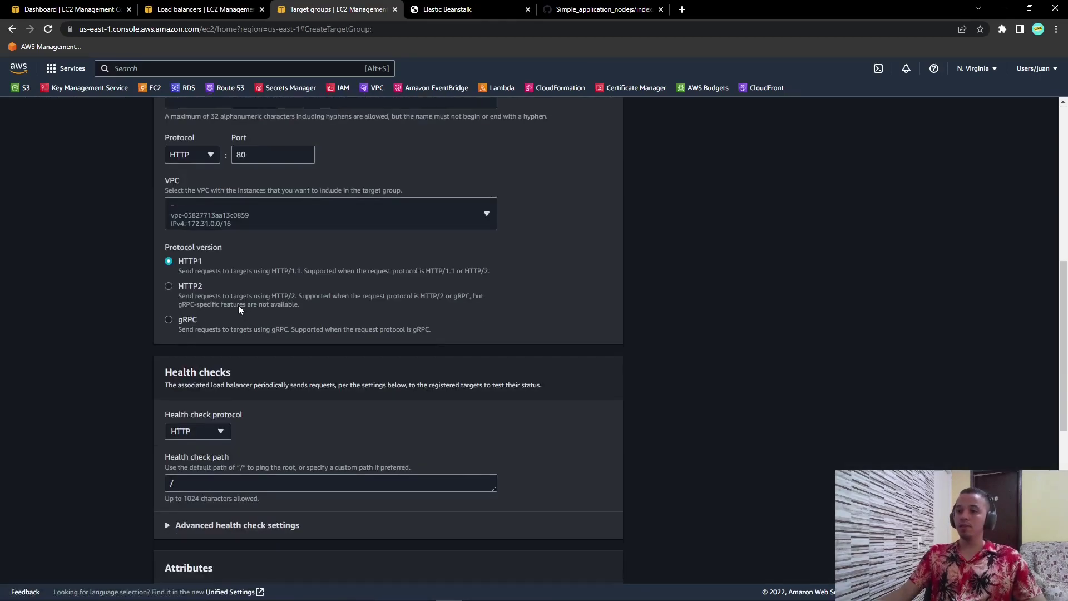
{"action": "scroll", "coordinate": [222, 314], "scroll_direction": "up", "scroll_amount": 4}
{"action": "left_click", "coordinate": [208, 322]}
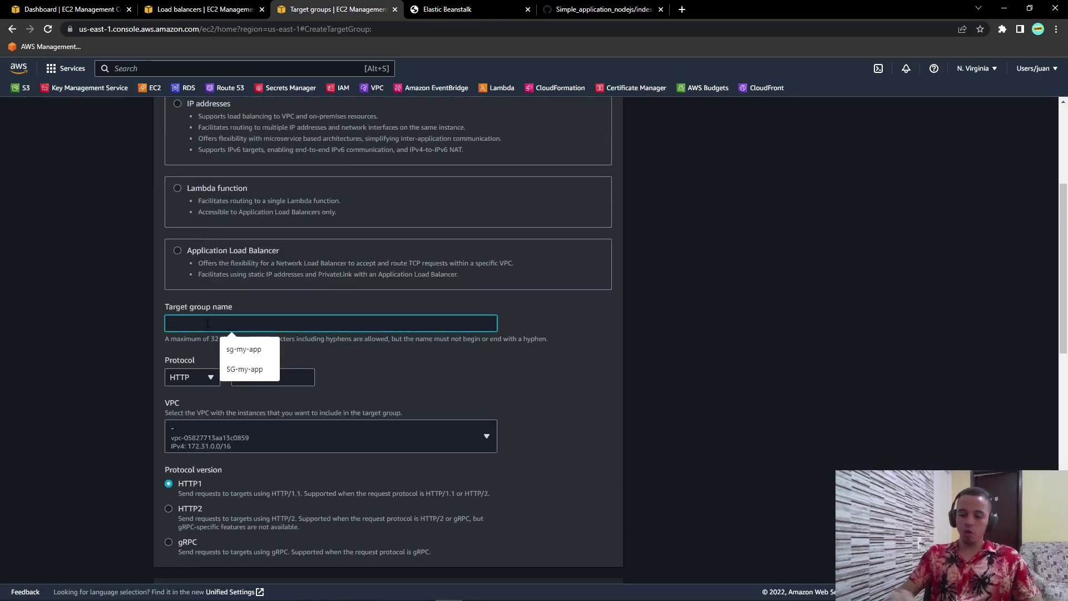
{"action": "type", "text": "my-app"}
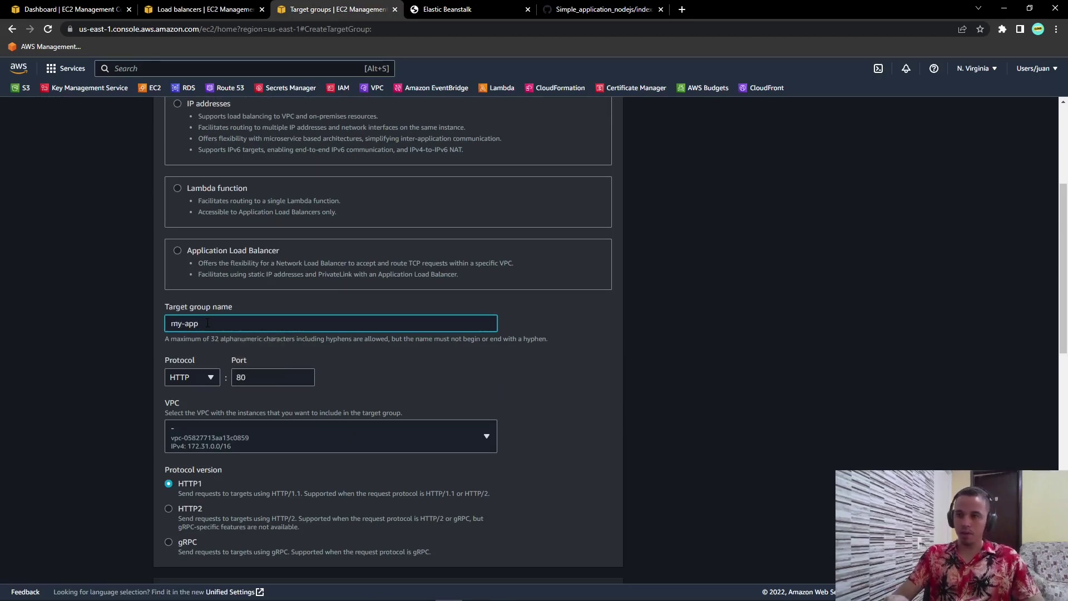
{"action": "type", "text": "-tg"}
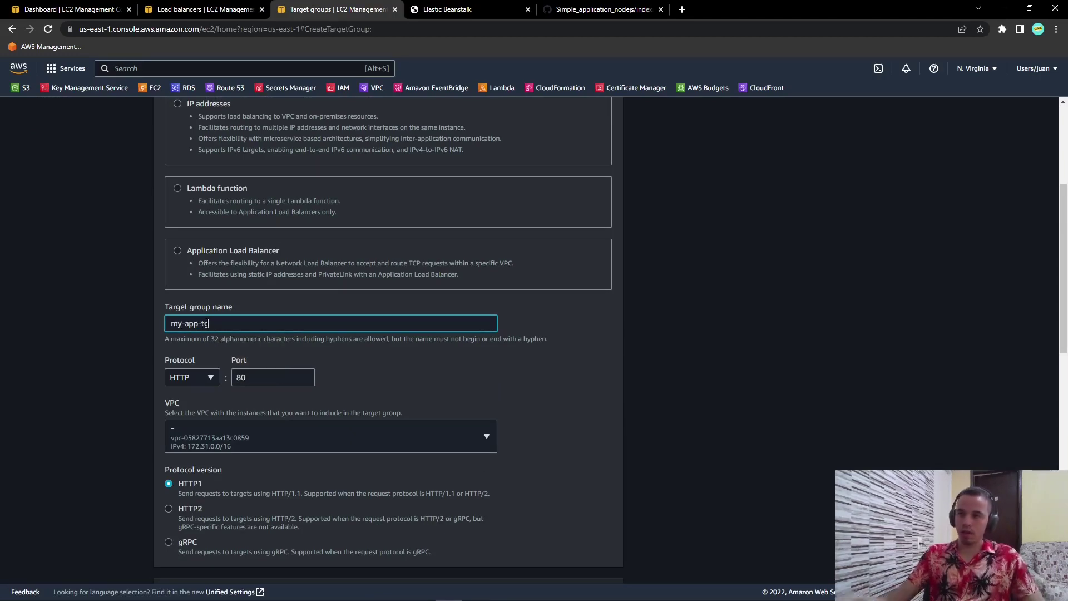
{"action": "left_click", "coordinate": [212, 377]}
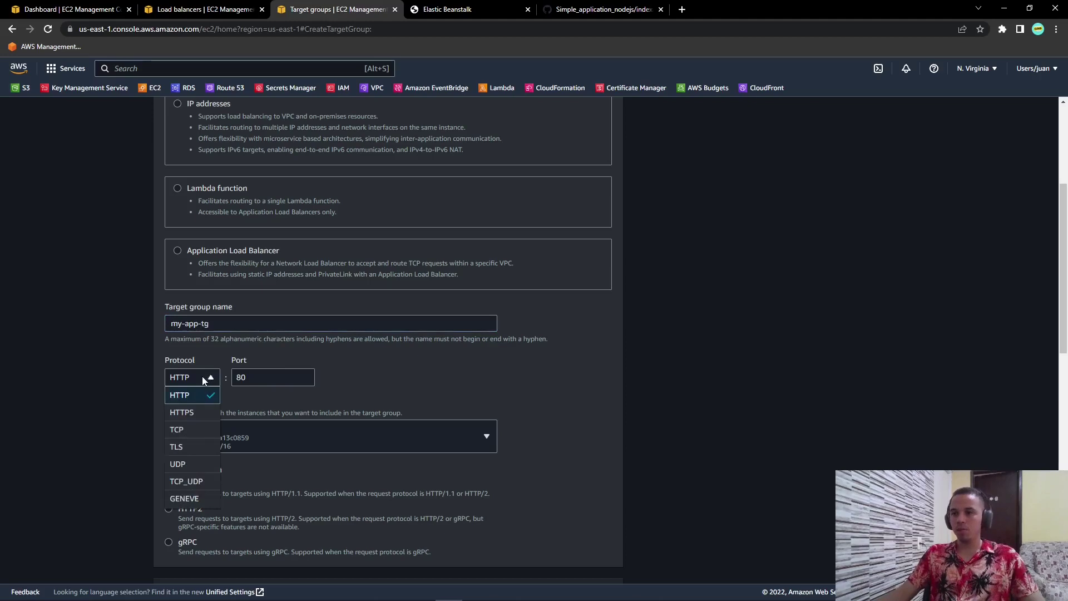
{"action": "left_click", "coordinate": [193, 393]}
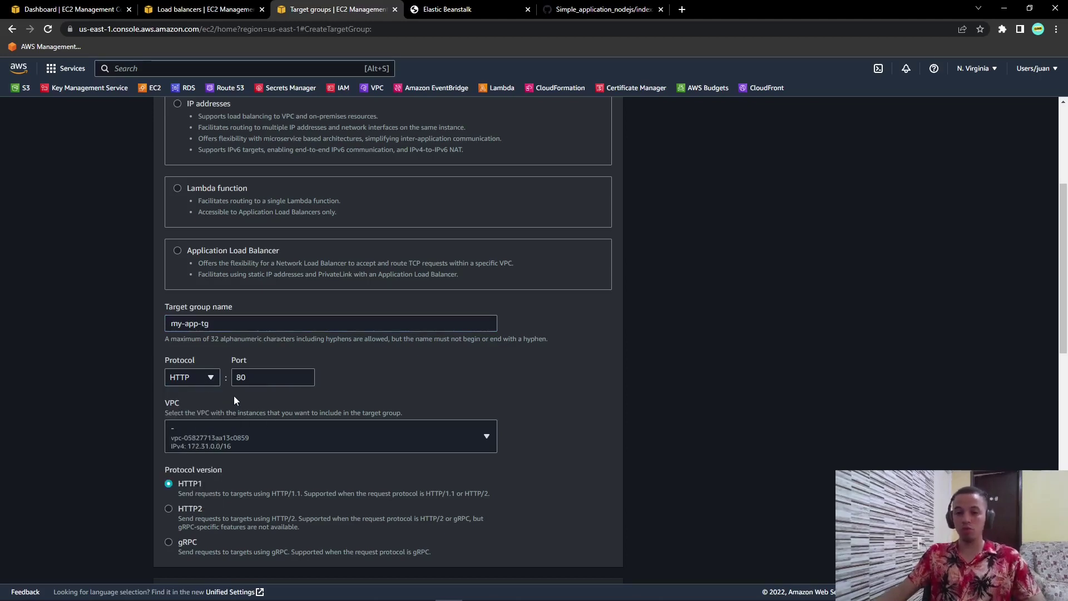
Step: Keep the default VPC, HTTP1 version and health check settings, and continue to registering targets
{"action": "scroll", "coordinate": [276, 388], "scroll_direction": "down", "scroll_amount": 2}
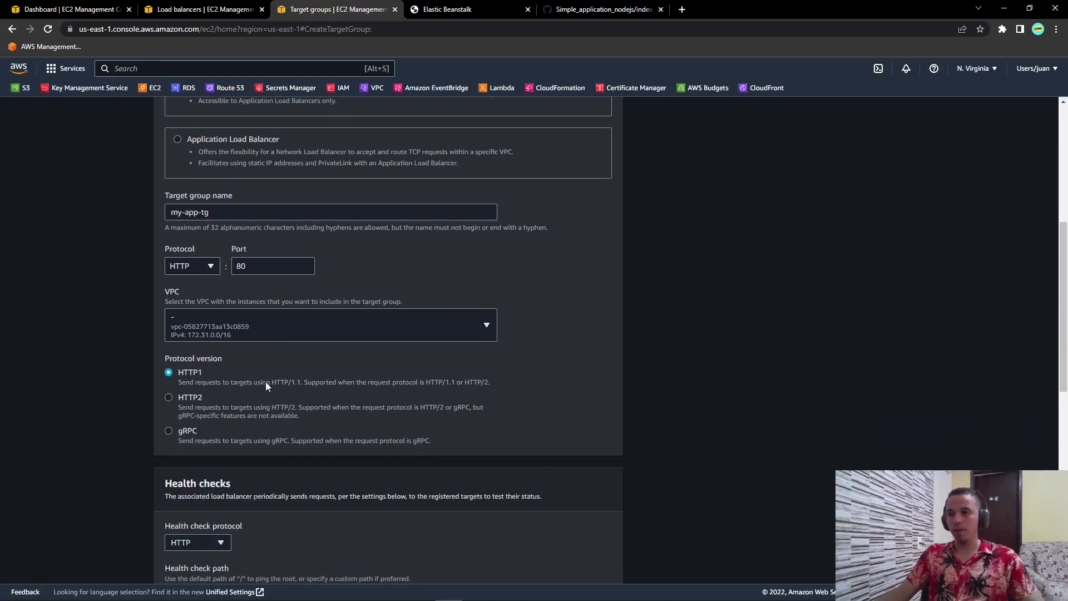
{"action": "left_click", "coordinate": [198, 325]}
{"action": "left_click", "coordinate": [198, 324]}
{"action": "scroll", "coordinate": [198, 329], "scroll_direction": "down", "scroll_amount": 4}
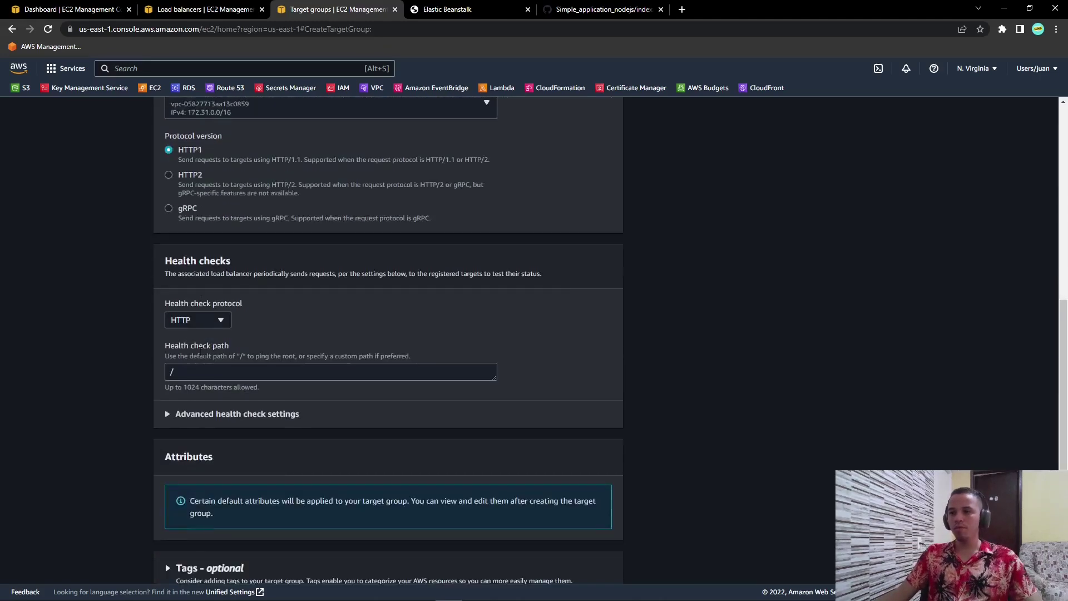
{"action": "scroll", "coordinate": [194, 345], "scroll_direction": "down", "scroll_amount": 5}
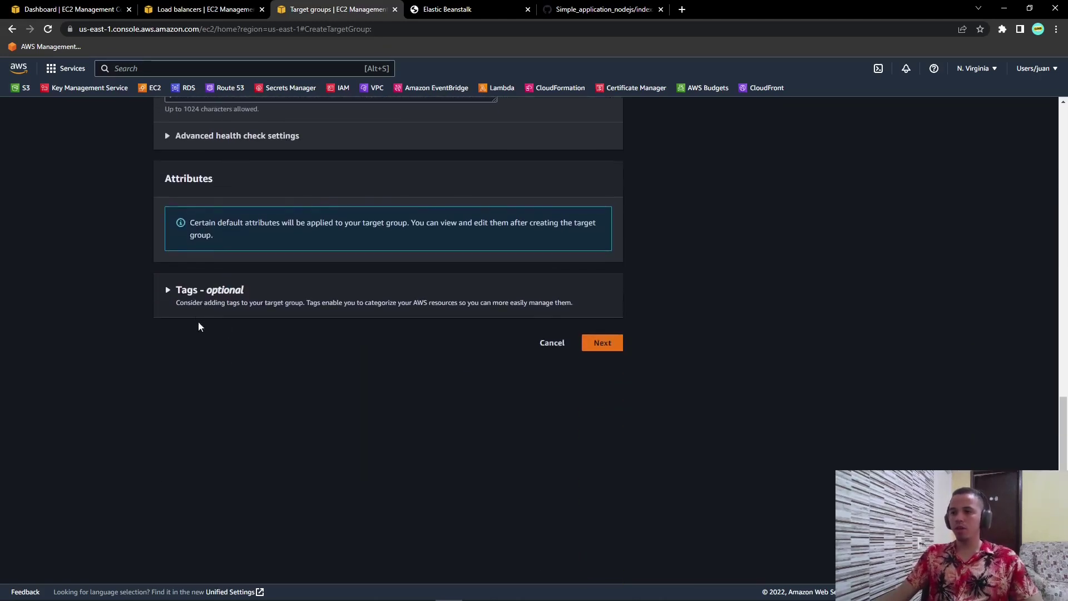
{"action": "double_click", "coordinate": [186, 290]}
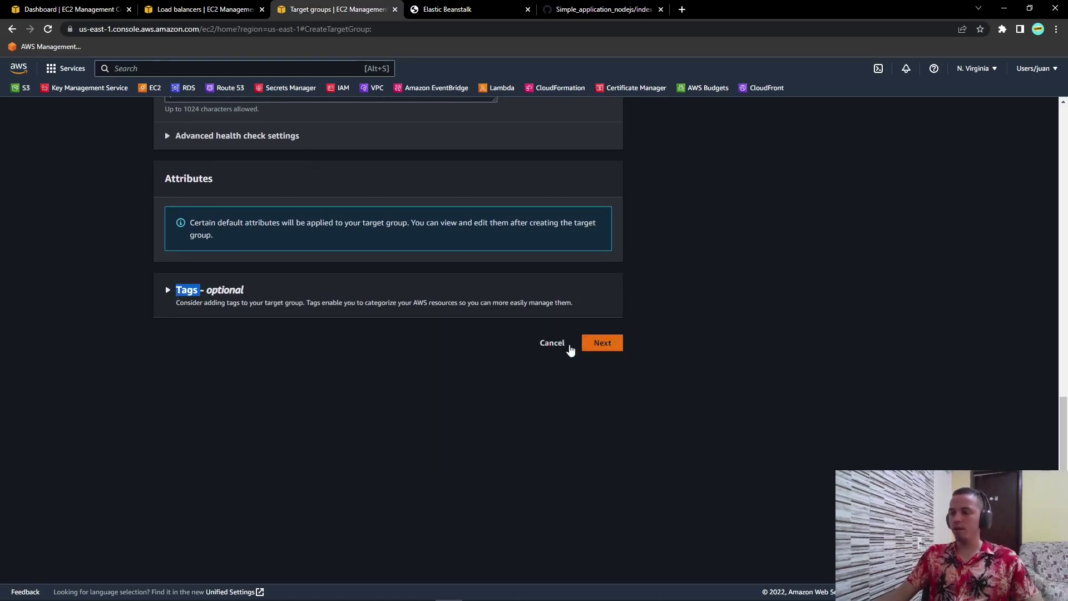
{"action": "left_click", "coordinate": [598, 343]}
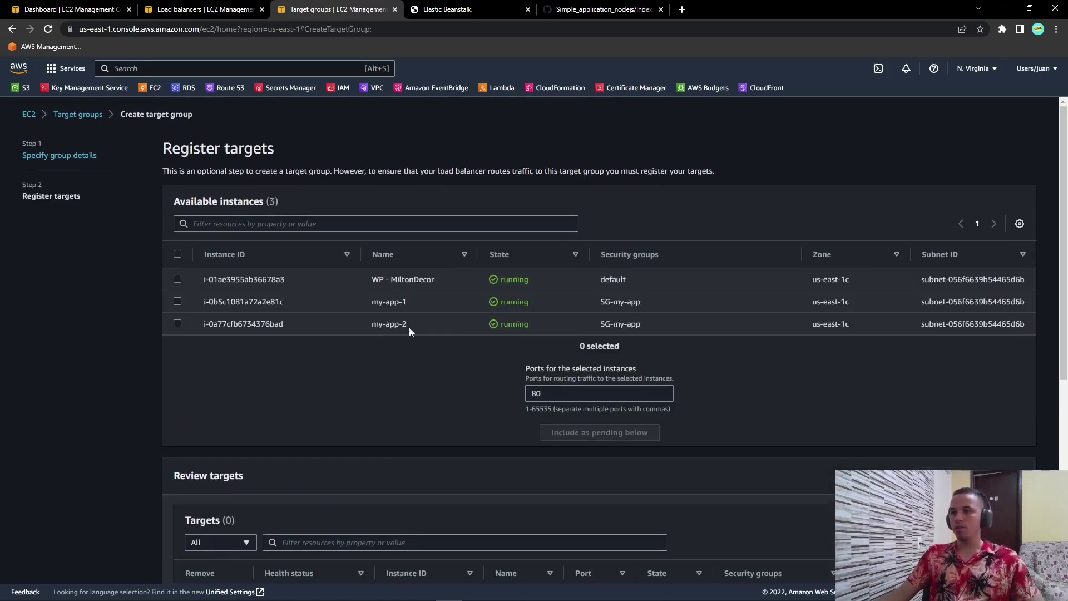
Step: Include my-app-1 and my-app-2 as pending targets on port 80, create the target group and select it in the list
{"action": "left_click", "coordinate": [177, 301]}
{"action": "left_click", "coordinate": [177, 323]}
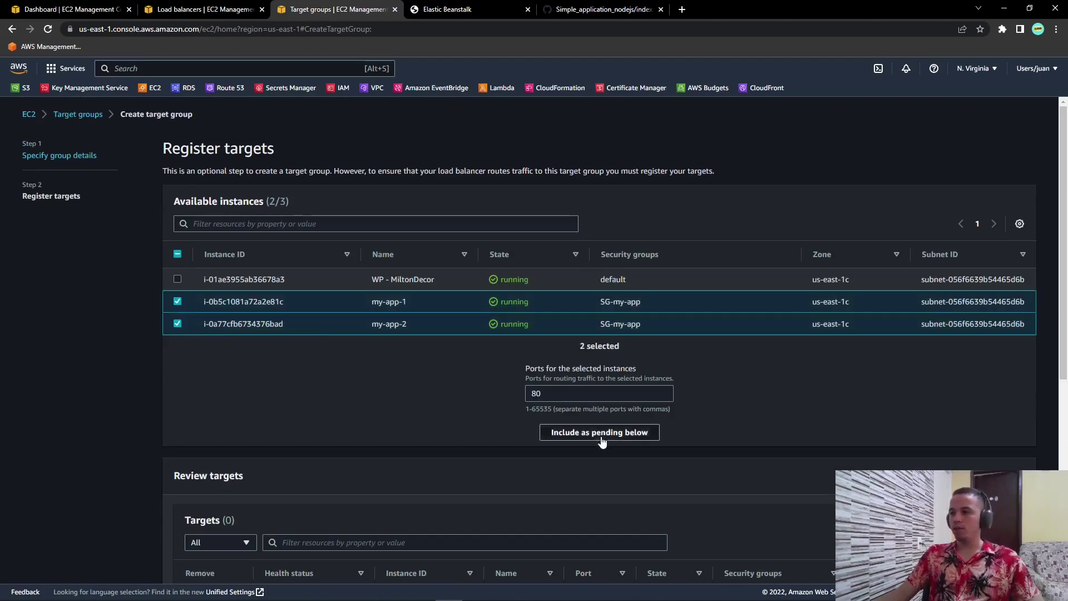
{"action": "left_click", "coordinate": [658, 433]}
{"action": "scroll", "coordinate": [663, 432], "scroll_direction": "down", "scroll_amount": 4}
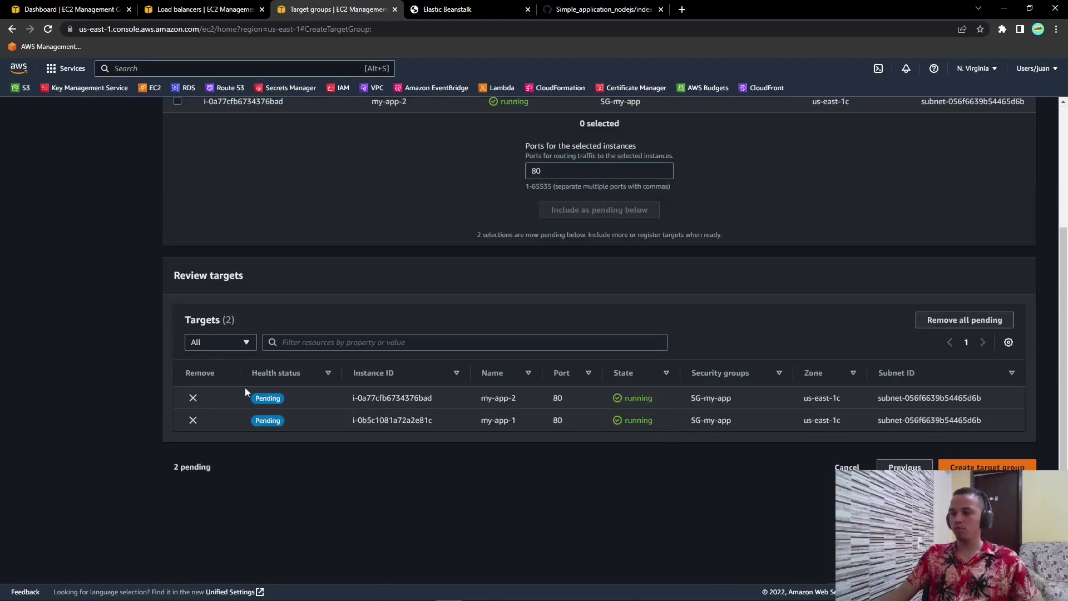
{"action": "left_click", "coordinate": [980, 467]}
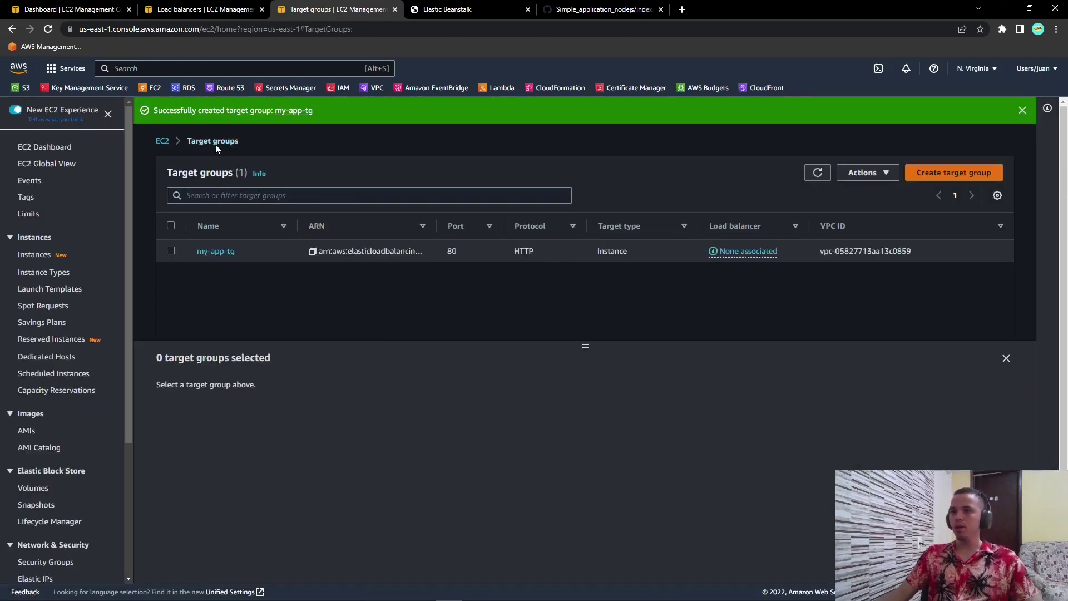
{"action": "left_click_drag", "start_coordinate": [236, 257], "coordinate": [192, 255]}
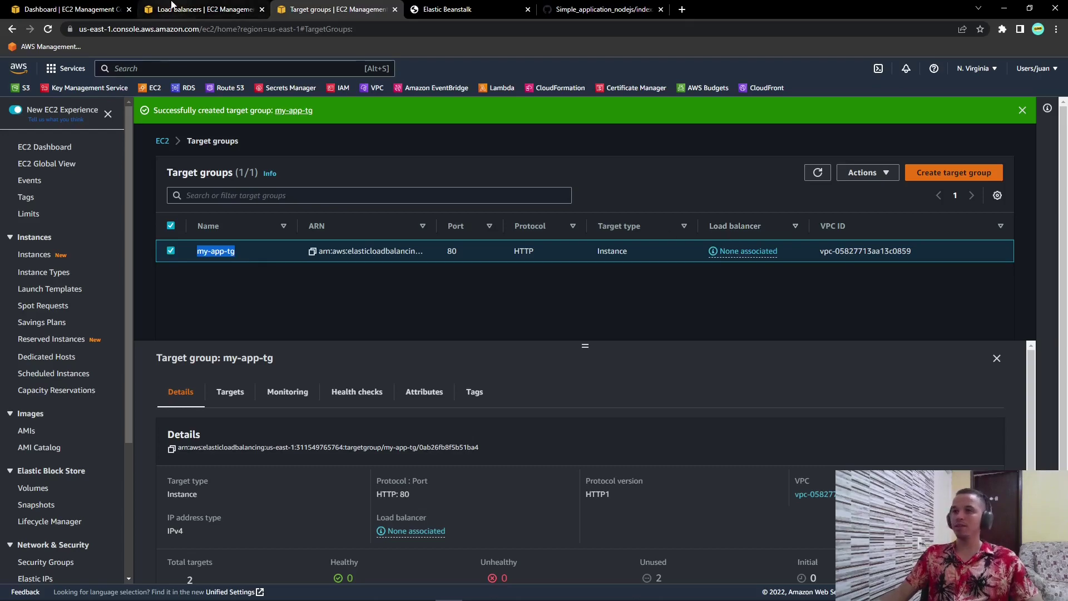
Step: Go back to the running instances and connect to my-app-2 through Session Manager
{"action": "left_click", "coordinate": [76, 9]}
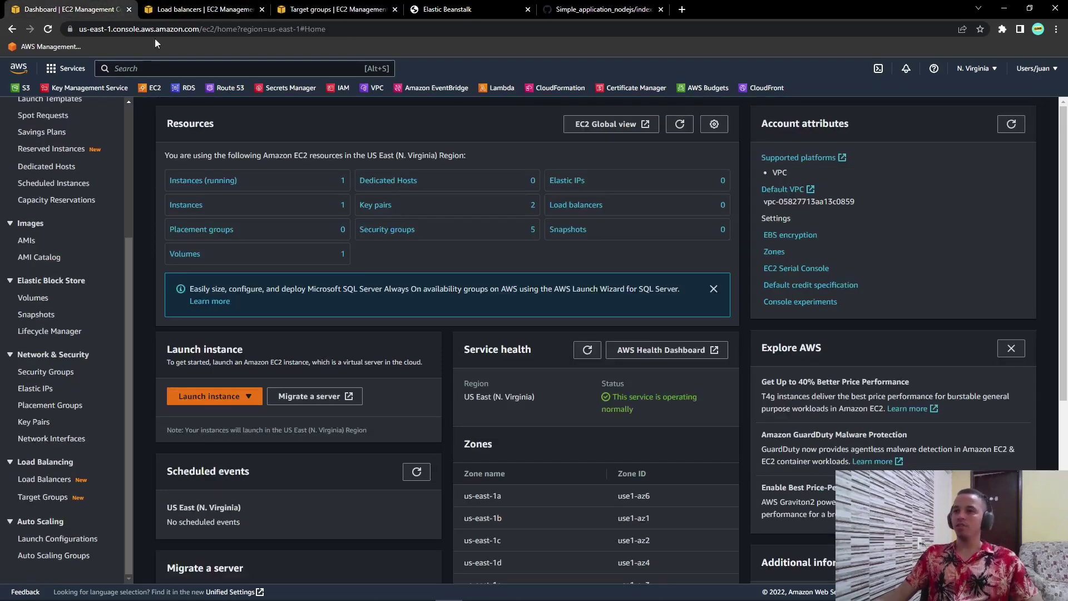
{"action": "left_click", "coordinate": [207, 180]}
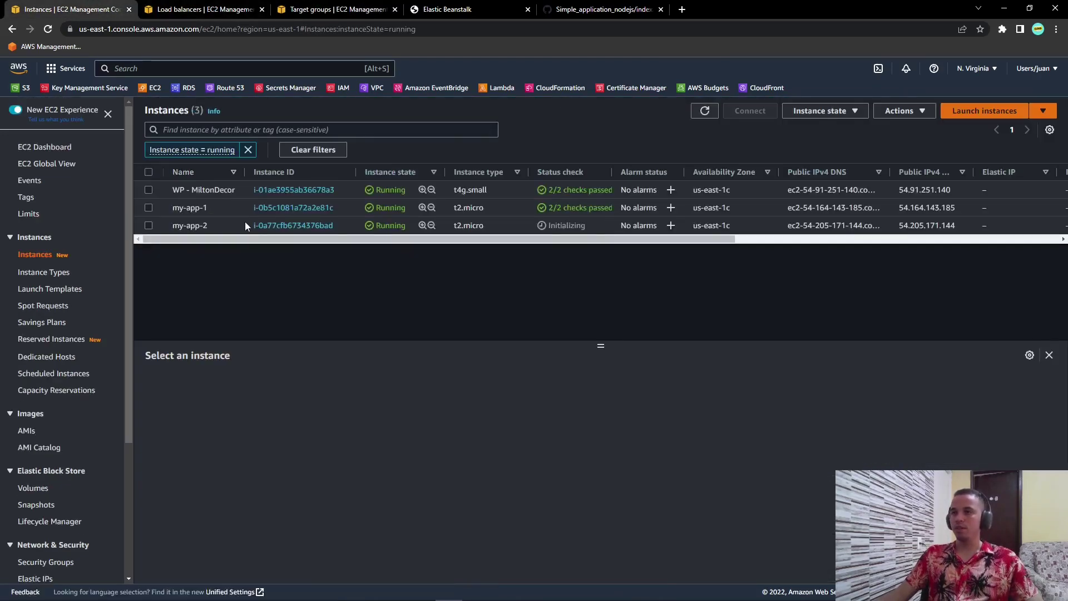
{"action": "left_click", "coordinate": [246, 223]}
{"action": "left_click", "coordinate": [744, 111]}
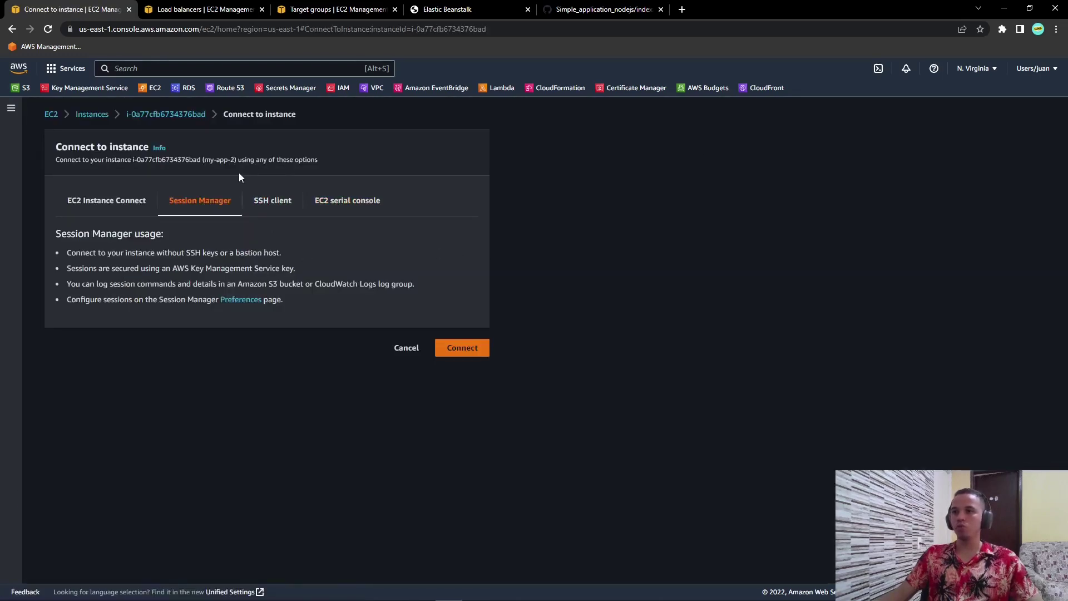
{"action": "left_click", "coordinate": [453, 348]}
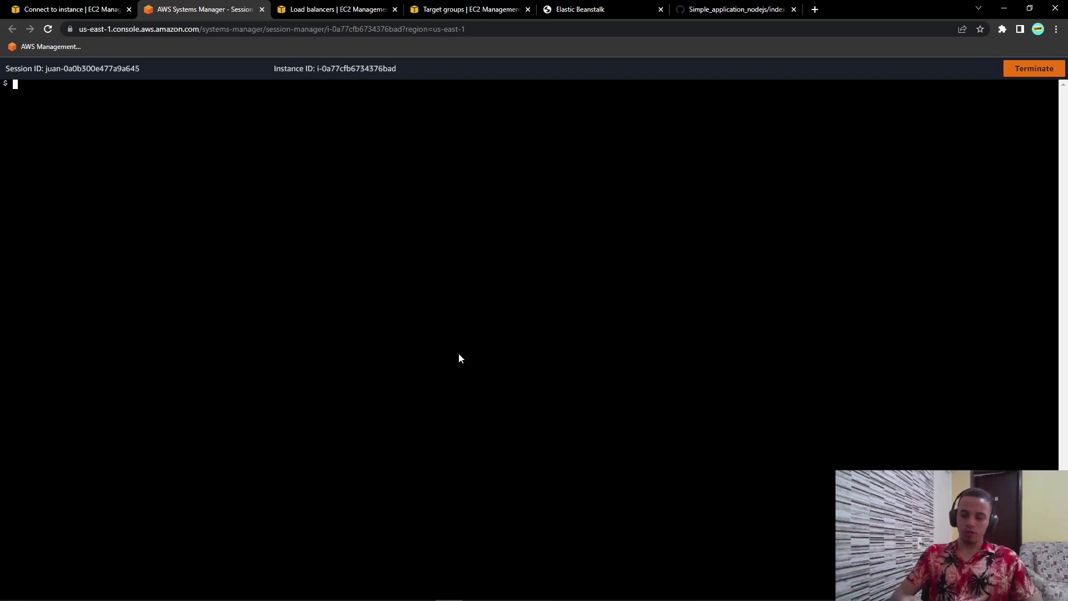
Step: Switch to the root user with sudo su and run w to show the logged-in users and system load
{"action": "type", "text": "sudo su"}
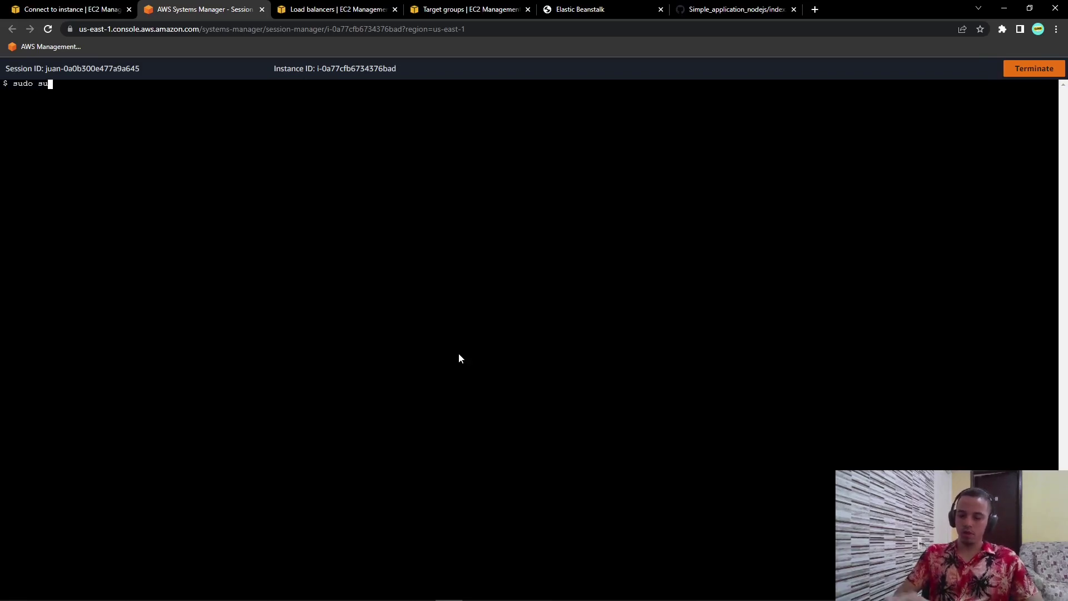
{"action": "key", "text": "Return"}
{"action": "key", "text": "Return"}
{"action": "key", "text": "Return"}
{"action": "key", "text": "Return"}
{"action": "key", "text": "Return"}
{"action": "key", "text": "Return"}
{"action": "key", "text": "Return"}
{"action": "type", "text": "w"}
{"action": "key", "text": "Return"}
{"action": "key", "text": "Return"}
{"action": "key", "text": "Return"}
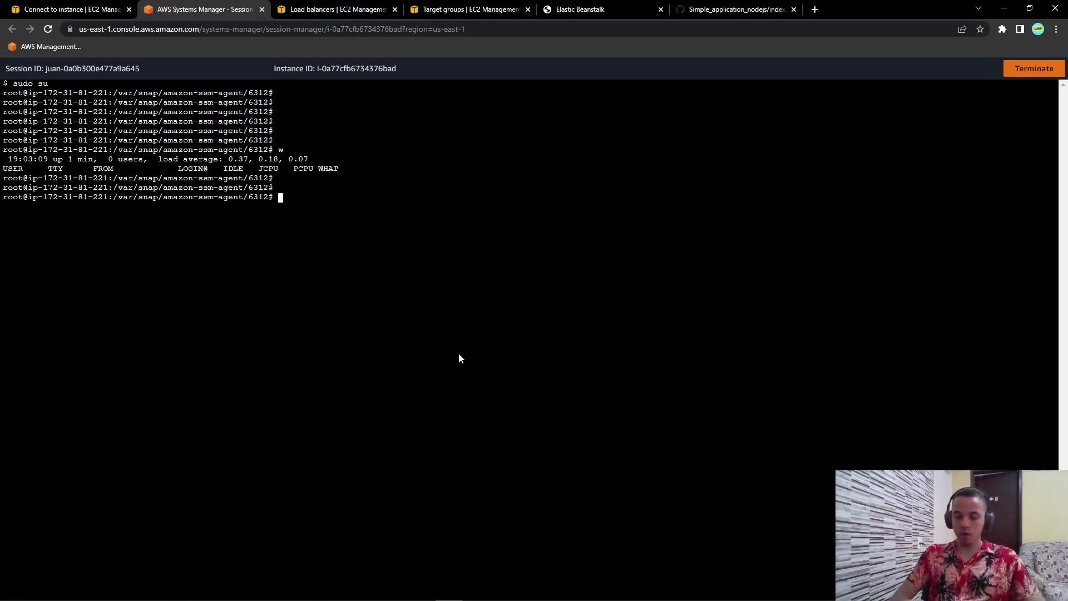
Step: Open /var/www/html/index.html in vim and enter insert mode
{"action": "type", "text": "vim /var/"}
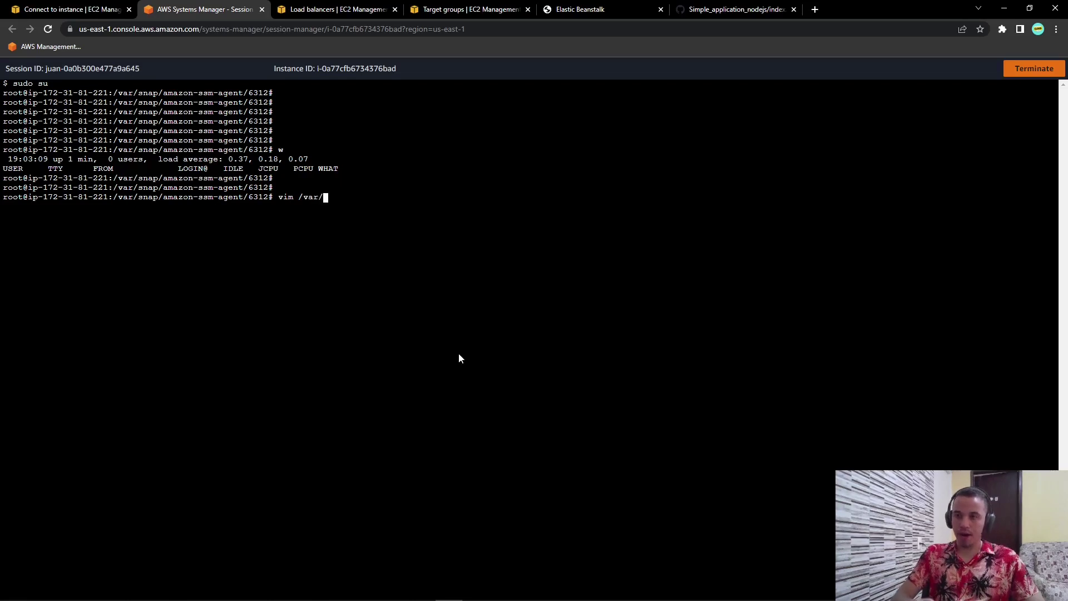
{"action": "type", "text": "www/"}
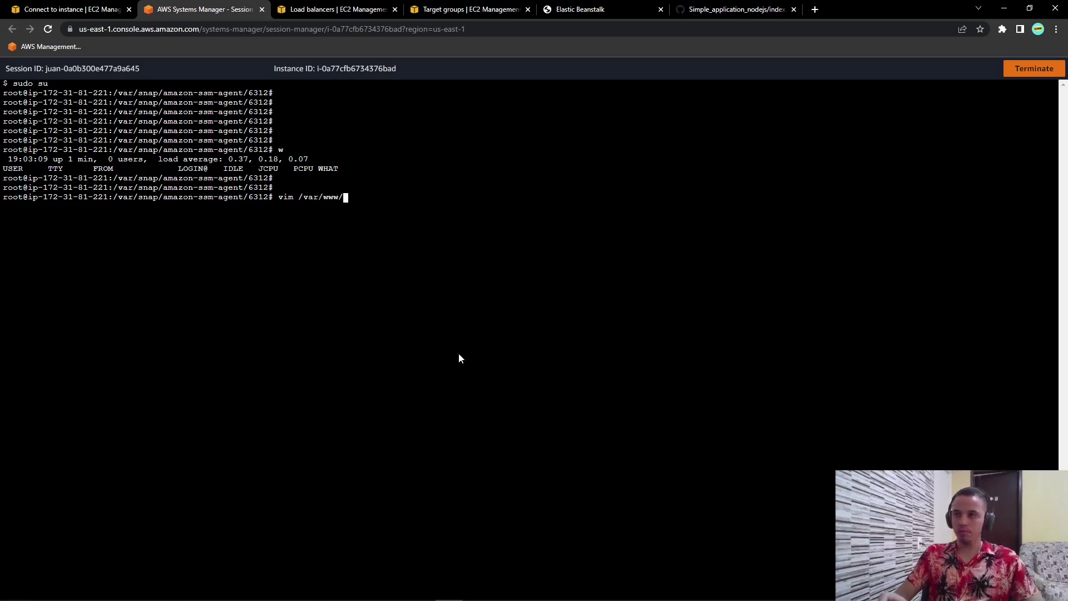
{"action": "type", "text": "html/"}
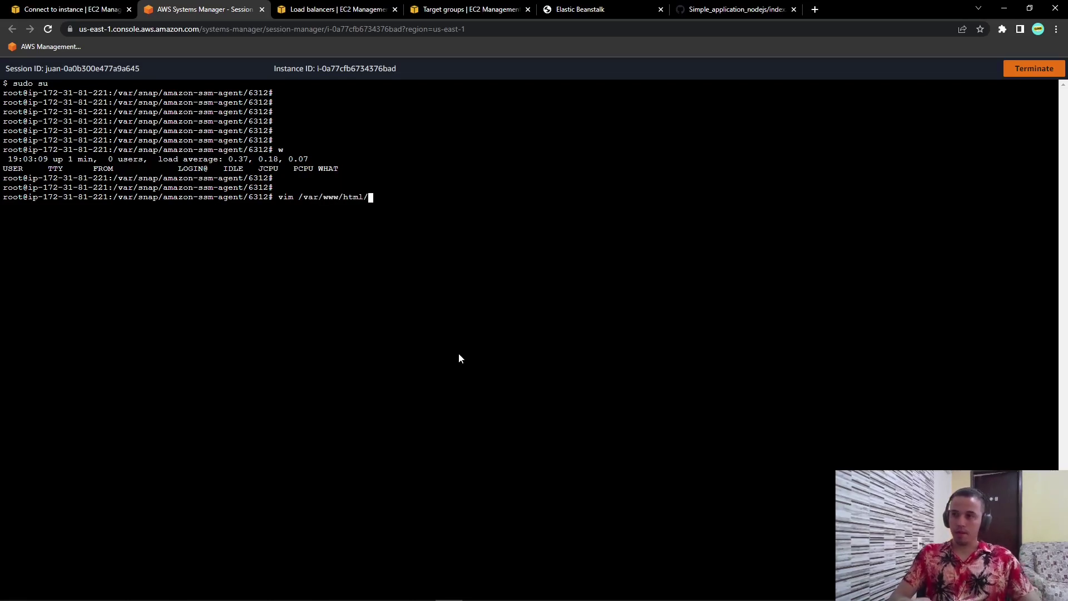
{"action": "type", "text": "i"}
{"action": "key", "text": "Tab"}
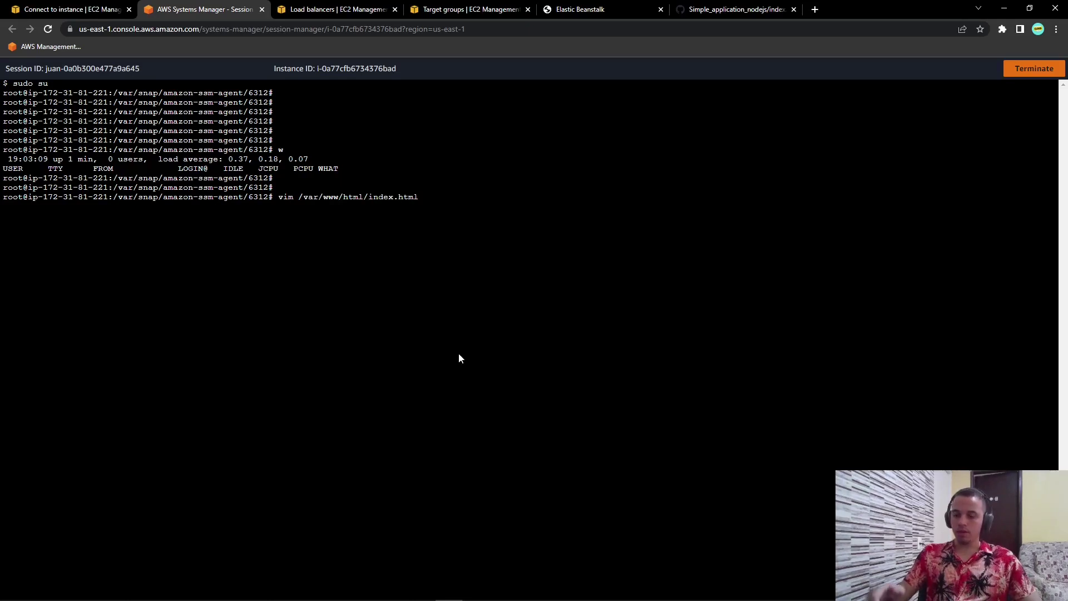
{"action": "key", "text": "Return"}
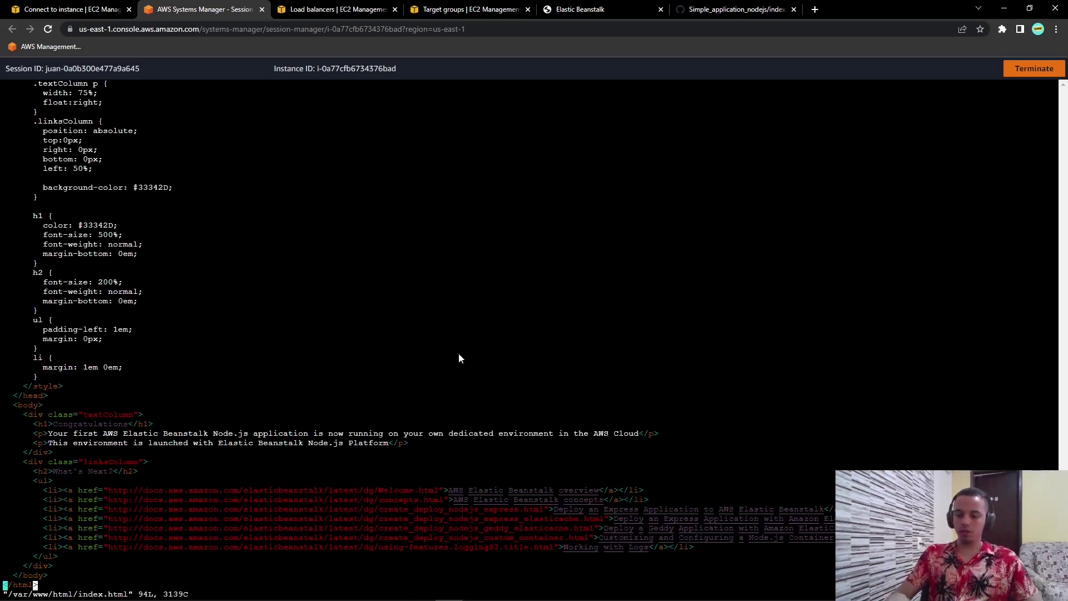
{"action": "key", "text": "i"}
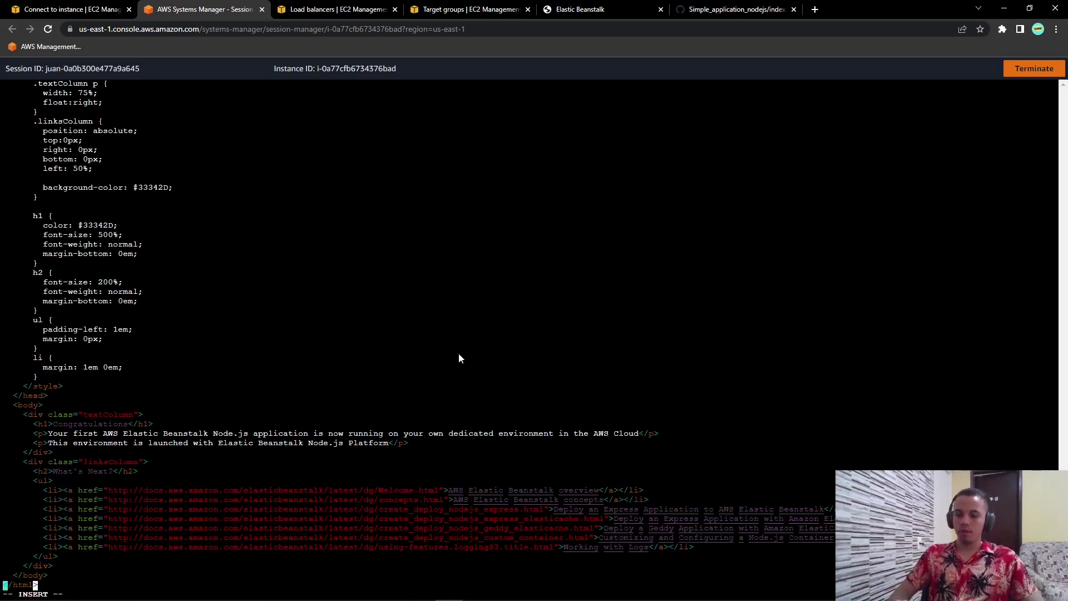
Step: Replace the background-color value in the .textColumn rule of index.html with red
{"action": "key", "text": "Escape"}
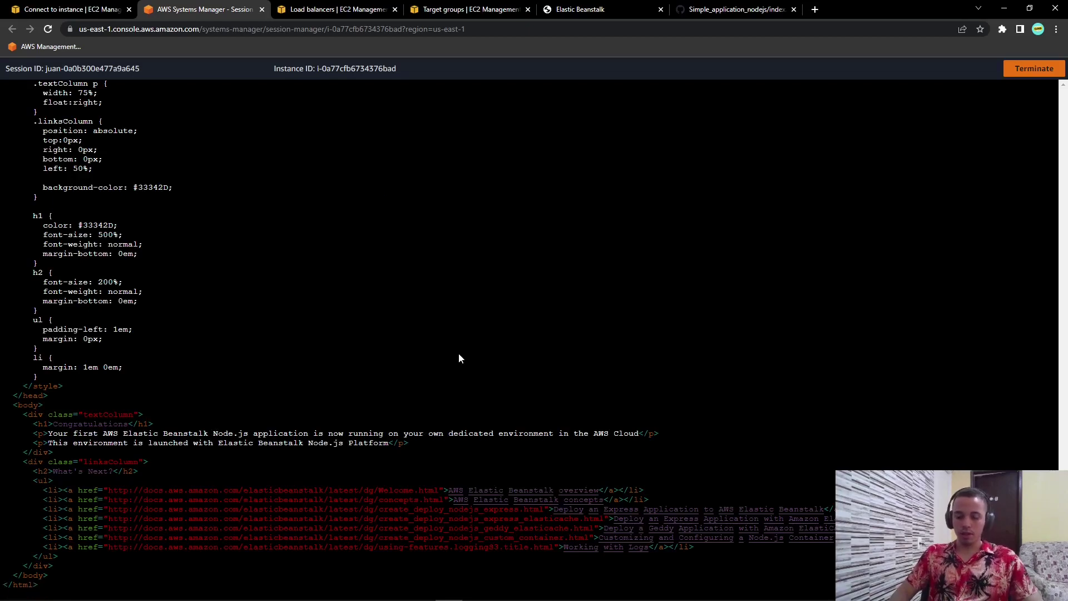
{"action": "key", "text": "g"}
{"action": "key", "text": "g"}
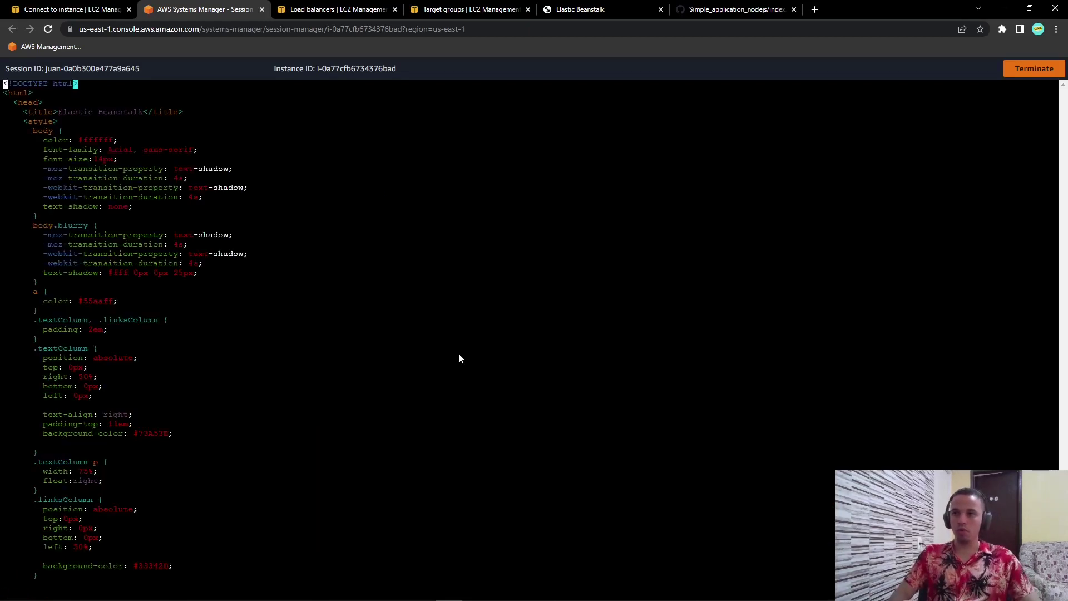
{"action": "key", "text": "i"}
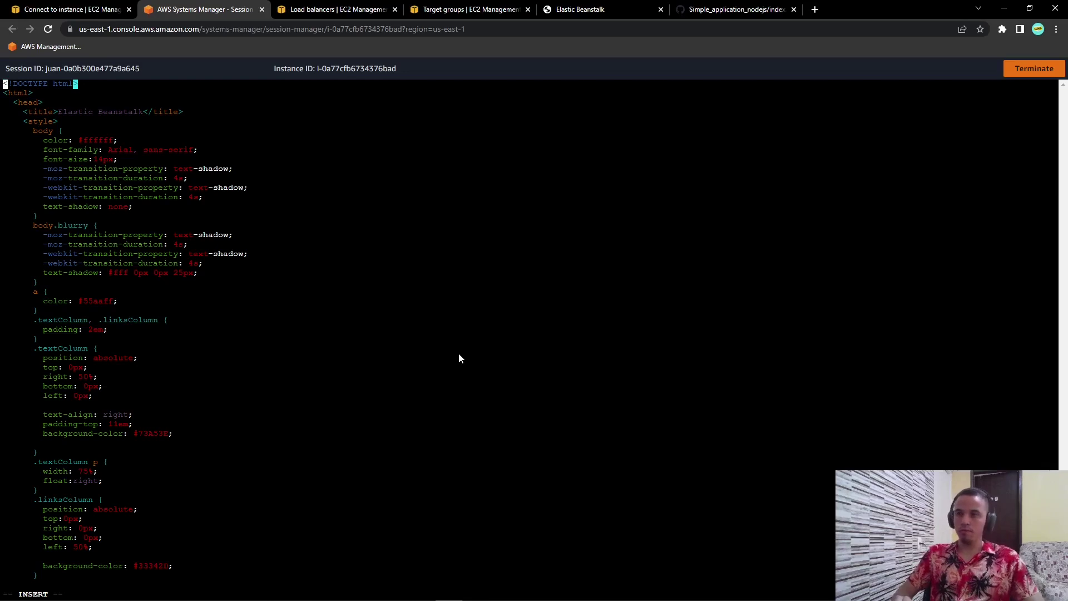
{"action": "key", "text": "Down"}
{"action": "key", "text": "Down"}
{"action": "key", "text": "Down"}
{"action": "key", "text": "Down"}
{"action": "key", "text": "Down"}
{"action": "key", "text": "Down"}
{"action": "key", "text": "Down"}
{"action": "key", "text": "Down"}
{"action": "key", "text": "Down"}
{"action": "key", "text": "Down"}
{"action": "key", "text": "Down"}
{"action": "key", "text": "Down"}
{"action": "key", "text": "Down"}
{"action": "key", "text": "Down"}
{"action": "key", "text": "Down"}
{"action": "key", "text": "Down"}
{"action": "key", "text": "Down"}
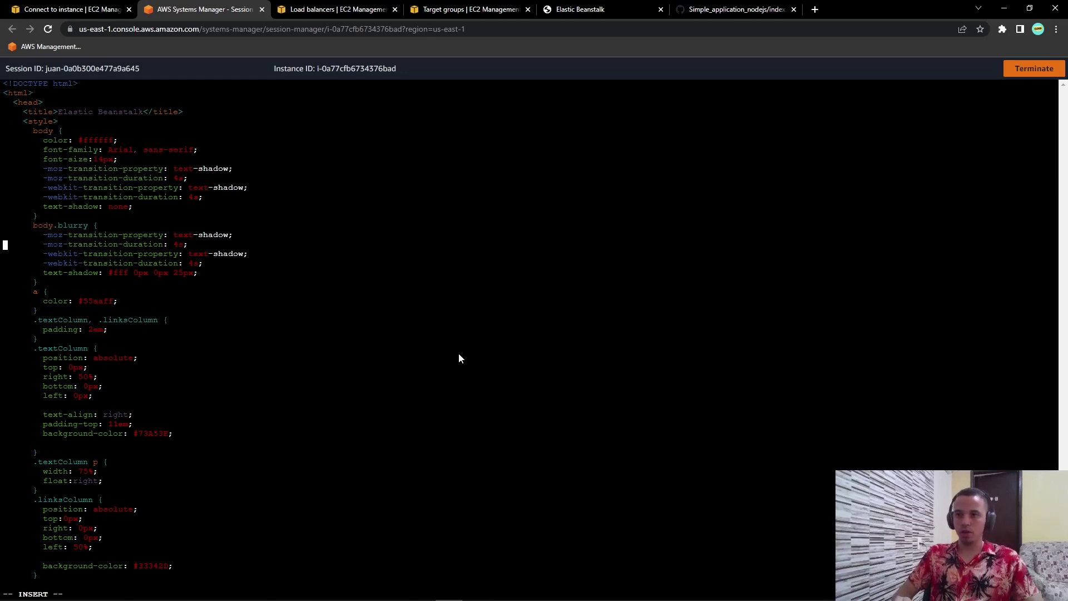
{"action": "key", "text": "Down"}
{"action": "key", "text": "Down"}
{"action": "key", "text": "Down"}
{"action": "key", "text": "Down"}
{"action": "key", "text": "Down"}
{"action": "key", "text": "Down"}
{"action": "key", "text": "Down"}
{"action": "key", "text": "Down"}
{"action": "key", "text": "Down"}
{"action": "key", "text": "Down"}
{"action": "key", "text": "Down"}
{"action": "key", "text": "Down"}
{"action": "key", "text": "Down"}
{"action": "key", "text": "Down"}
{"action": "key", "text": "Down"}
{"action": "key", "text": "Down"}
{"action": "key", "text": "Down"}
{"action": "key", "text": "Down"}
{"action": "key", "text": "Down"}
{"action": "key", "text": "Down"}
{"action": "key", "text": "Right"}
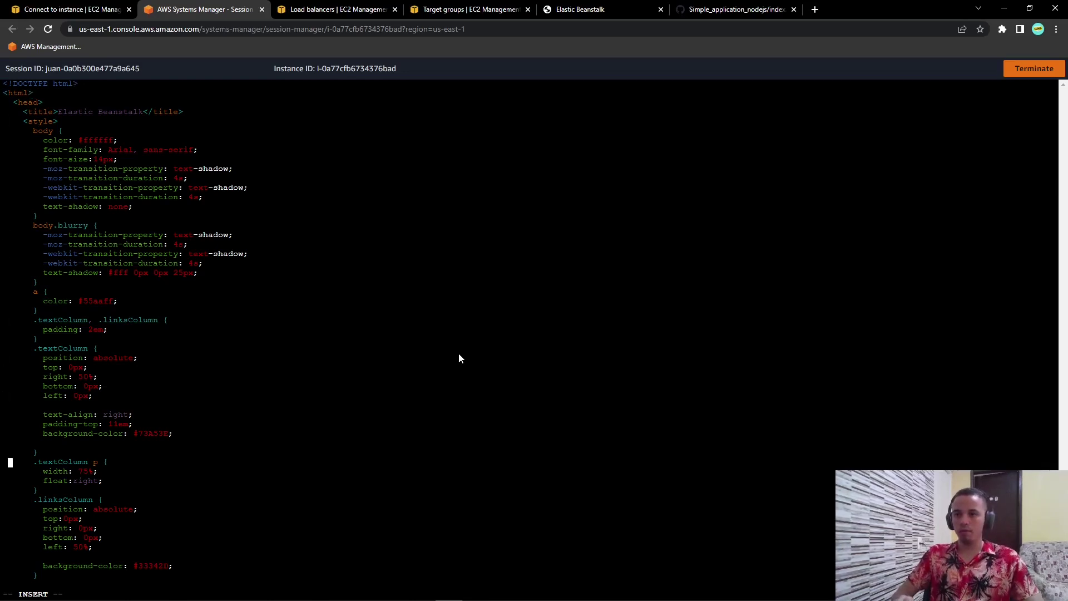
{"action": "key", "text": "Up"}
{"action": "key", "text": "Up"}
{"action": "key", "text": "Up"}
{"action": "key", "text": "Right"}
{"action": "key", "text": "Right"}
{"action": "key", "text": "Right"}
{"action": "key", "text": "Right"}
{"action": "key", "text": "Right"}
{"action": "key", "text": "Right"}
{"action": "key", "text": "Right"}
{"action": "key", "text": "Right"}
{"action": "key", "text": "Right"}
{"action": "key", "text": "Right"}
{"action": "key", "text": "Right"}
{"action": "key", "text": "Right"}
{"action": "key", "text": "Right"}
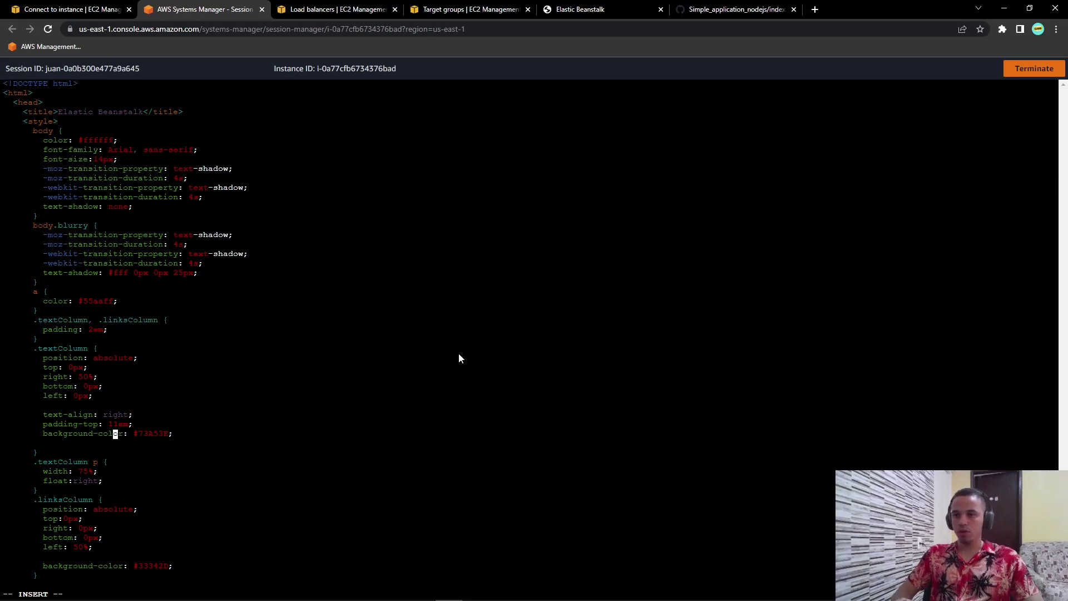
{"action": "key", "text": "Right"}
{"action": "key", "text": "Right"}
{"action": "key", "text": "Right"}
{"action": "key", "text": "Right"}
{"action": "key", "text": "Right"}
{"action": "key", "text": "Right"}
{"action": "key", "text": "Right"}
{"action": "key", "text": "Right"}
{"action": "key", "text": "Right"}
{"action": "key", "text": "Right"}
{"action": "key", "text": "Right"}
{"action": "key", "text": "Right"}
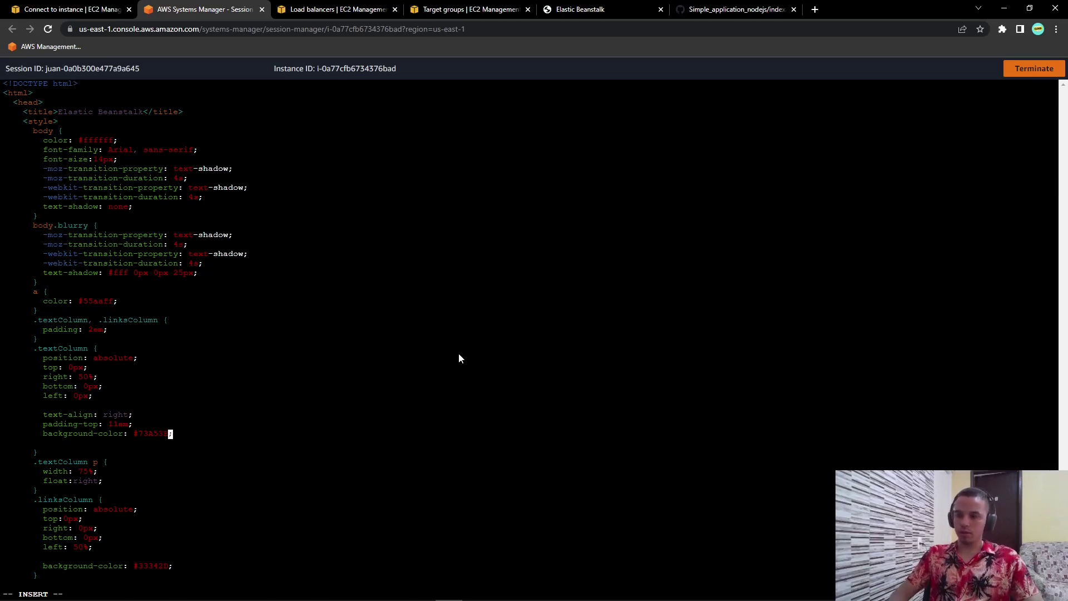
{"action": "key", "text": "BackSpace"}
{"action": "key", "text": "BackSpace"}
{"action": "key", "text": "BackSpace"}
{"action": "key", "text": "BackSpace"}
{"action": "key", "text": "BackSpace"}
{"action": "key", "text": "BackSpace"}
{"action": "key", "text": "BackSpace"}
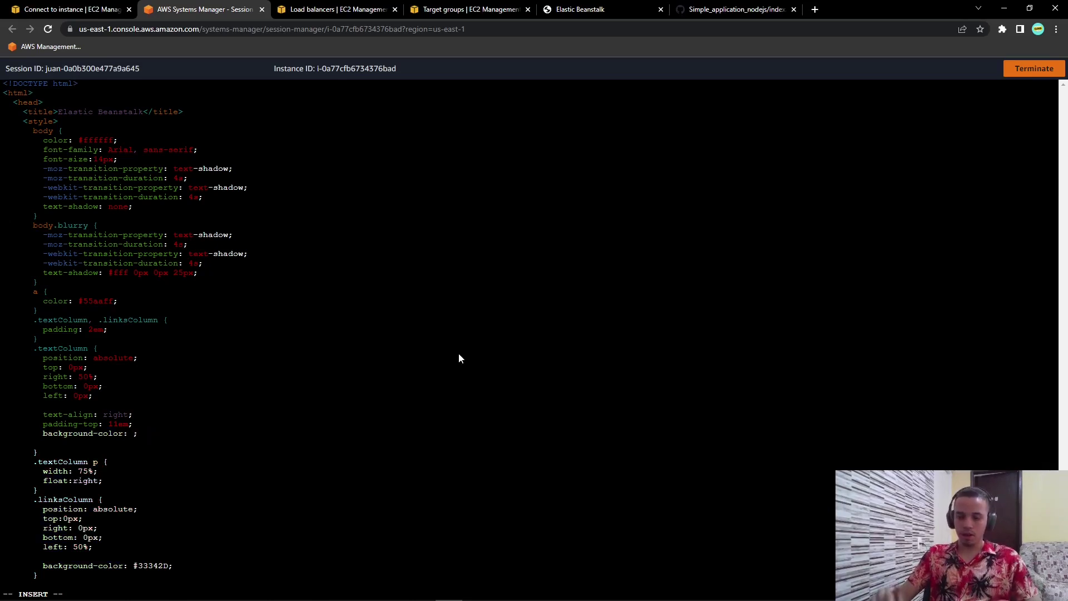
{"action": "type", "text": "red"}
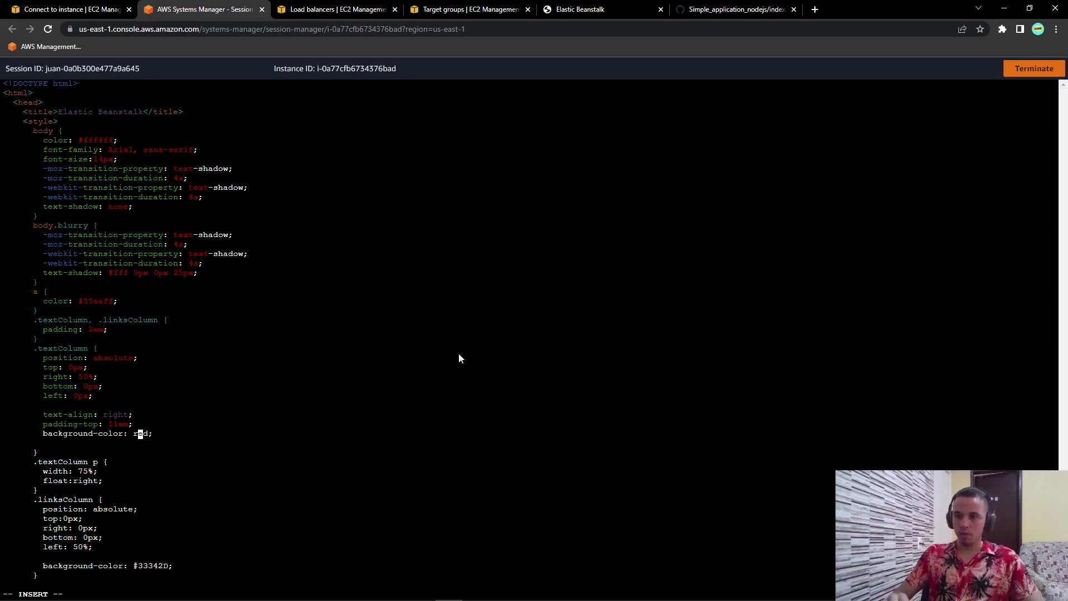
Step: Clear the .textColumn background-color value, retype it as "red;" and leave insert mode
{"action": "key", "text": "Left"}
{"action": "key", "text": "BackSpace"}
{"action": "key", "text": "BackSpace"}
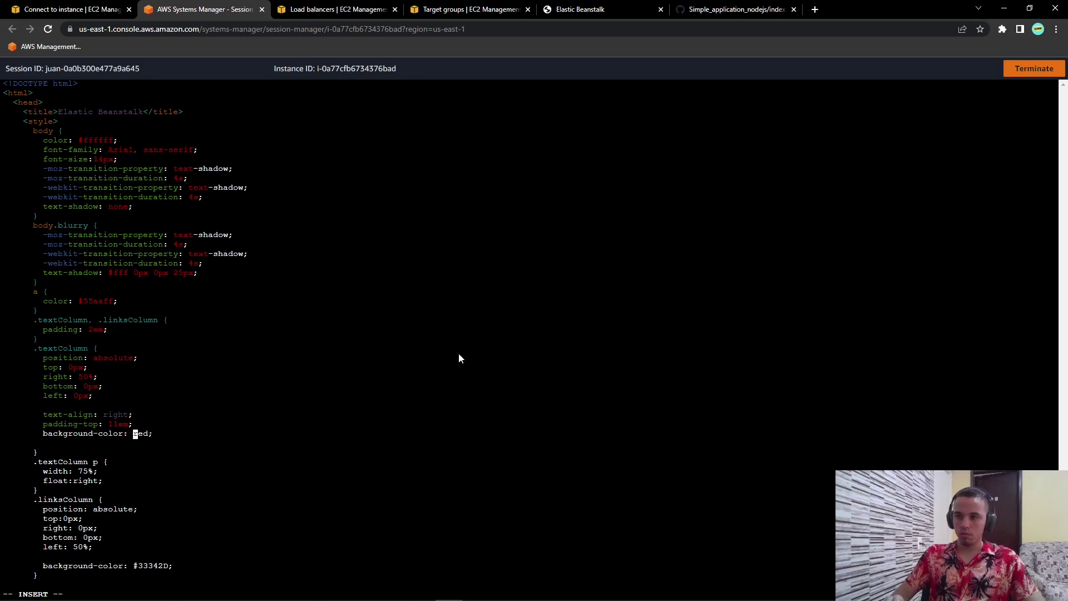
{"action": "key", "text": "Right"}
{"action": "key", "text": "Right"}
{"action": "key", "text": "Right"}
{"action": "key", "text": "Right"}
{"action": "key", "text": "BackSpace"}
{"action": "key", "text": "BackSpace"}
{"action": "key", "text": "BackSpace"}
{"action": "key", "text": "BackSpace"}
{"action": "key", "text": "BackSpace"}
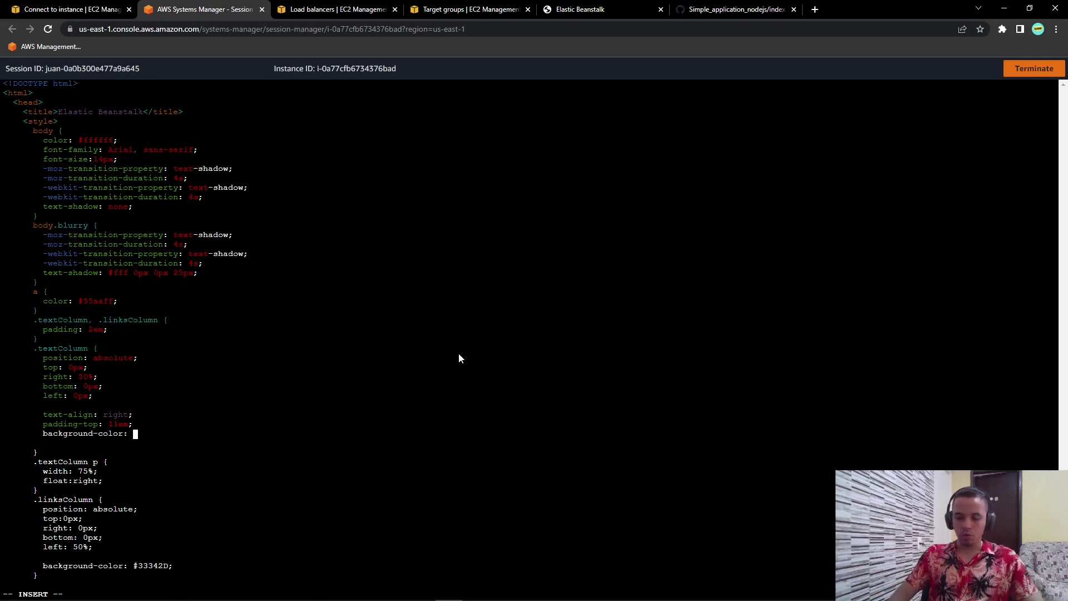
{"action": "type", "text": "red"}
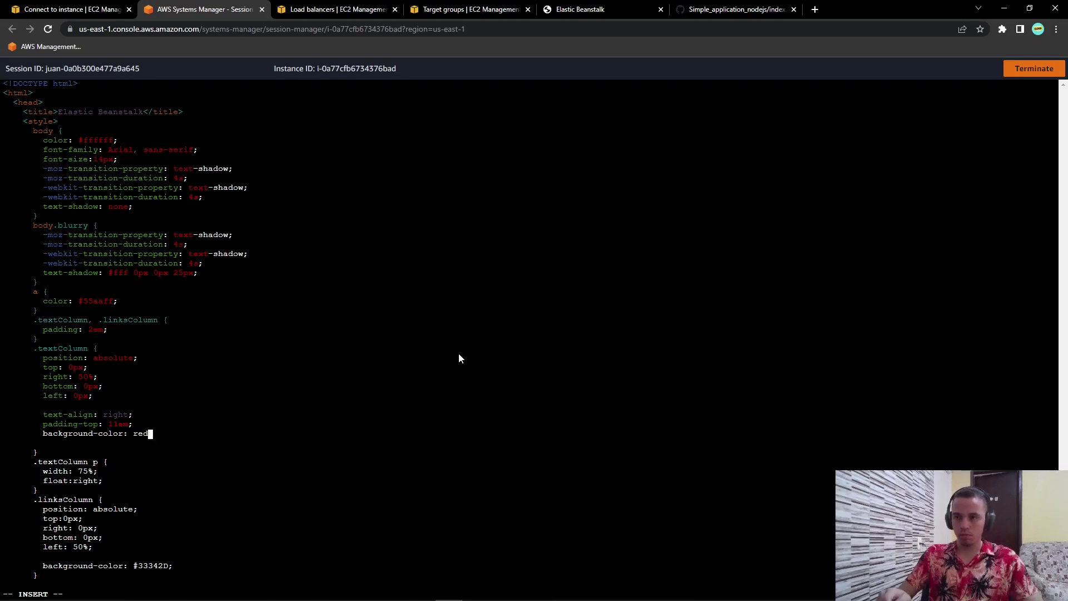
{"action": "type", "text": ":"}
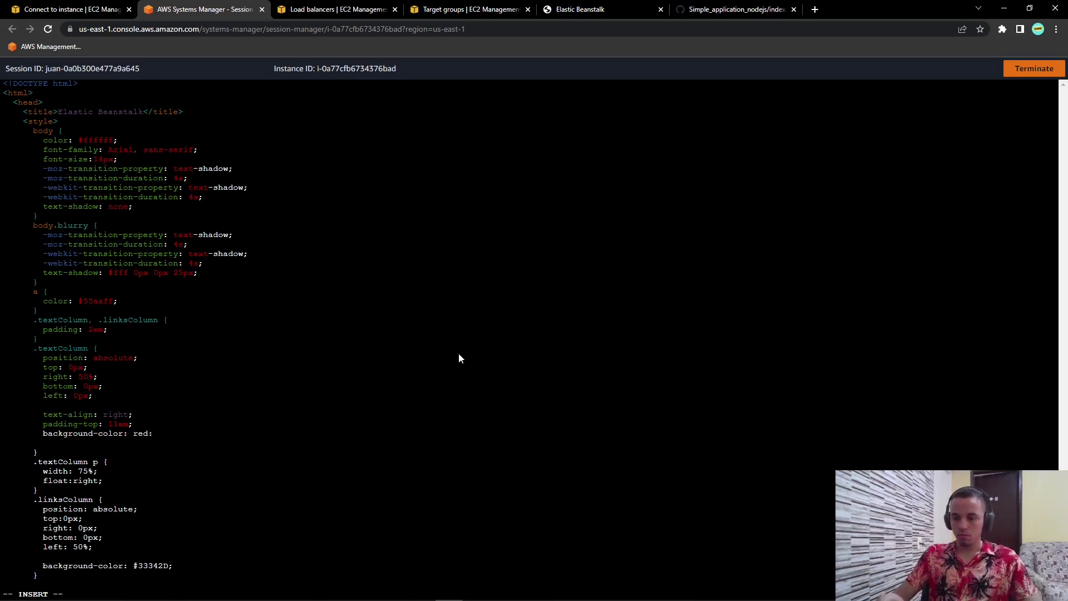
{"action": "type", "text": ";"}
{"action": "key", "text": "Escape"}
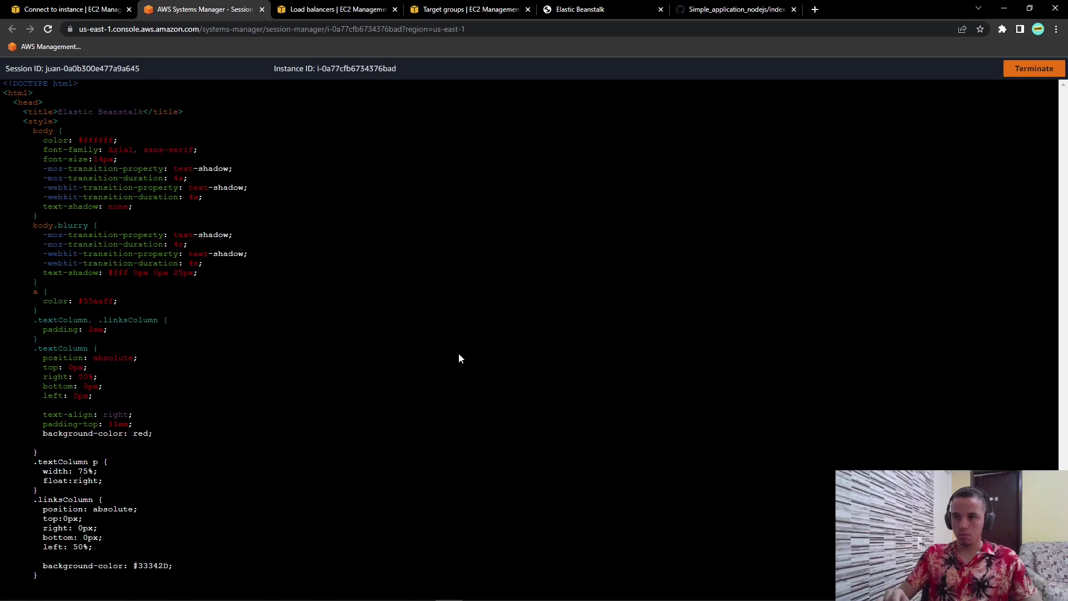
Step: Save index.html with :wq and return to the shell prompt
{"action": "type", "text": ":wq"}
{"action": "key", "text": "Return"}
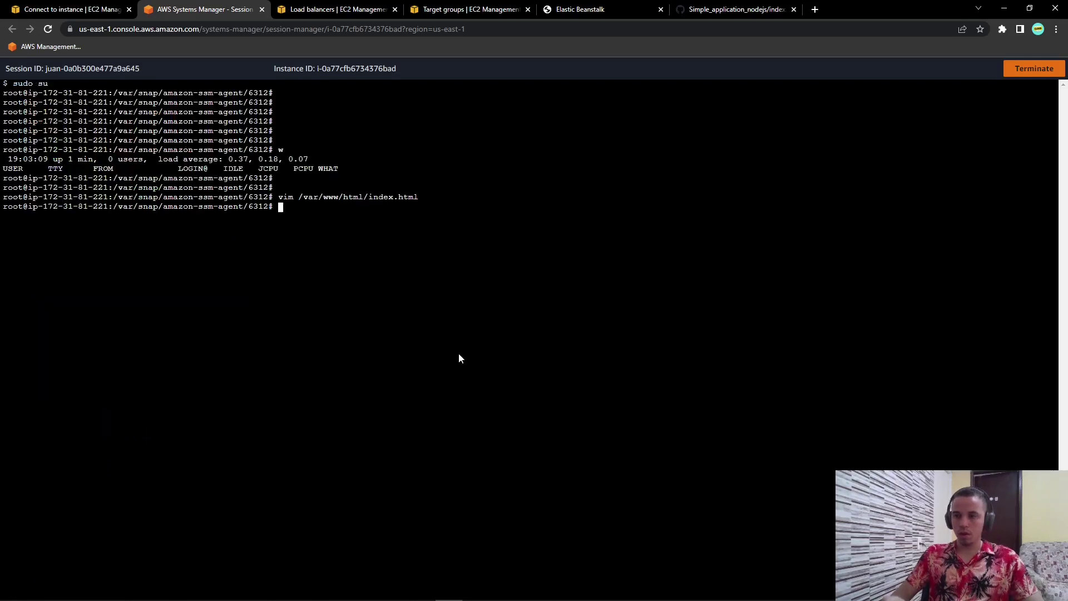
{"action": "key", "text": "Return"}
{"action": "key", "text": "Return"}
{"action": "key", "text": "Return"}
{"action": "key", "text": "Return"}
{"action": "key", "text": "Return"}
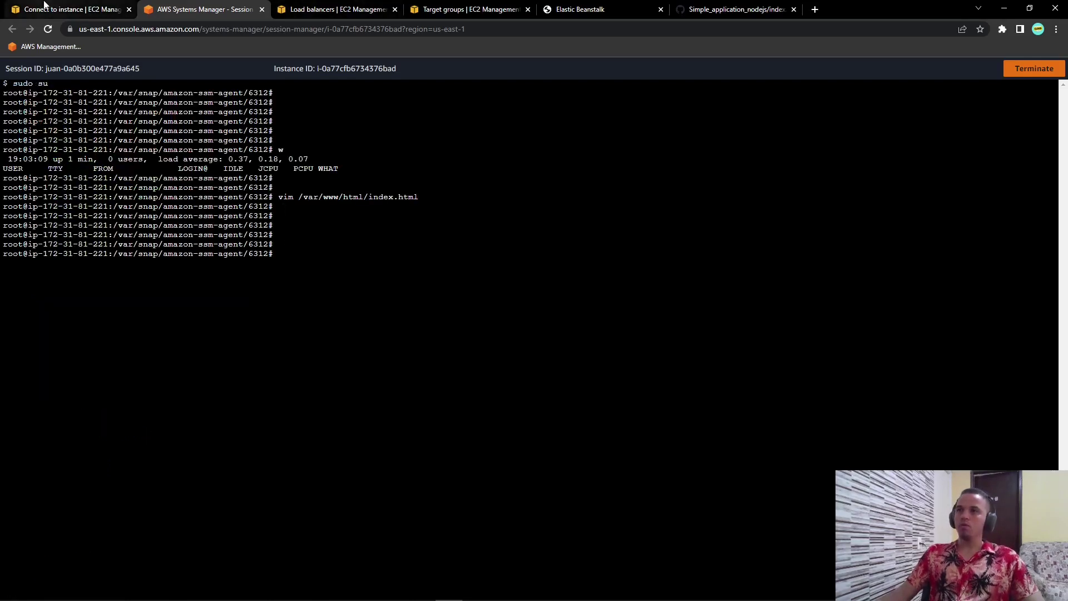
{"action": "left_click", "coordinate": [70, 7]}
{"action": "left_click", "coordinate": [220, 5]}
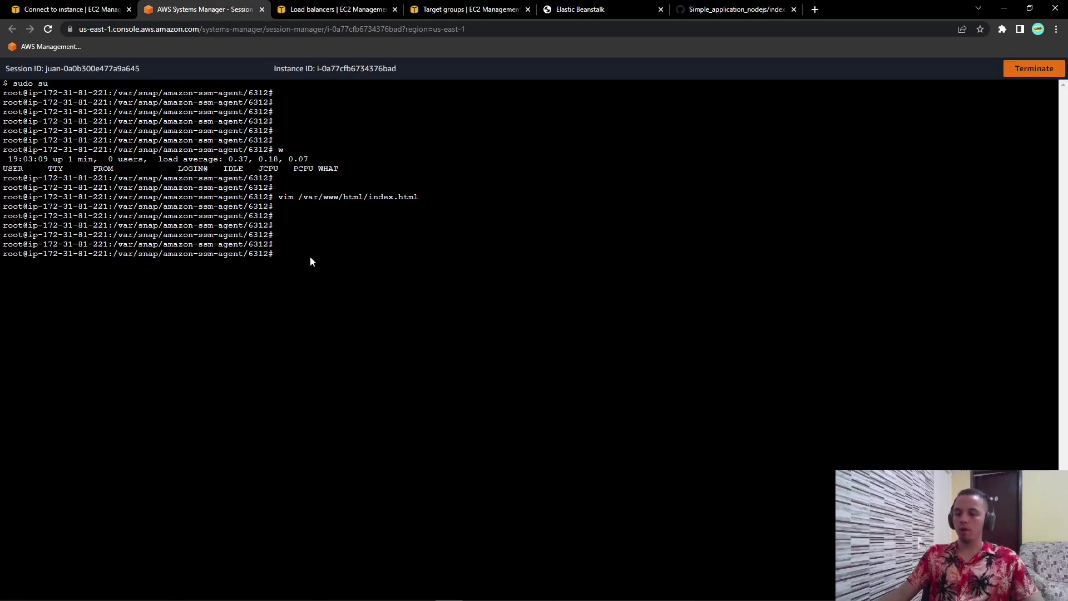
{"action": "key", "text": "Up"}
{"action": "key", "text": "Down"}
{"action": "key", "text": "Up"}
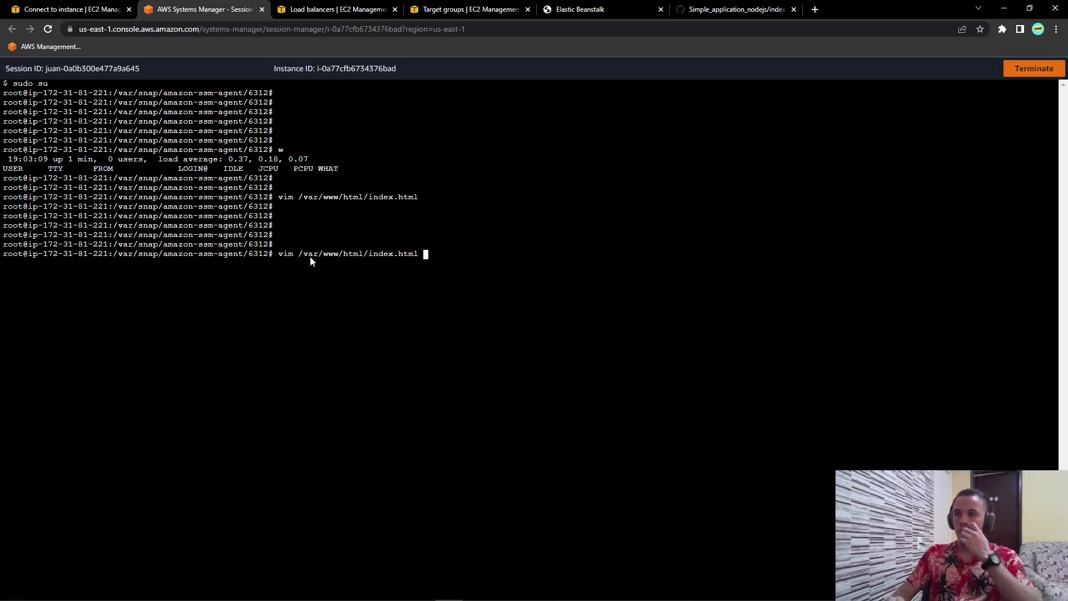
{"action": "key", "text": "Down"}
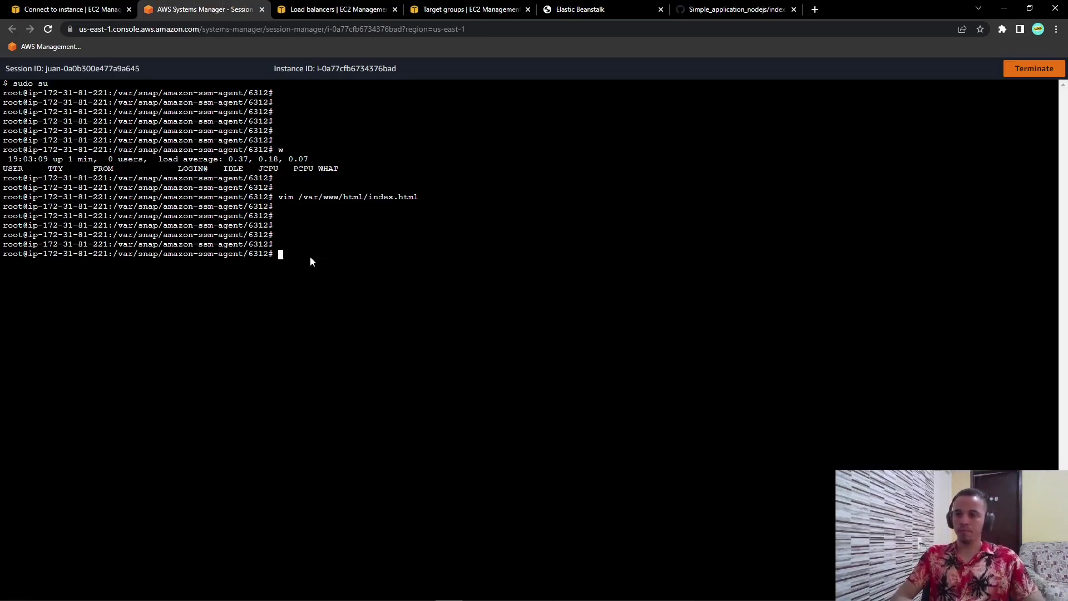
Step: Open my-app-2's instance summary and launch its public IPv4 address in a new browser tab
{"action": "left_click", "coordinate": [134, 9]}
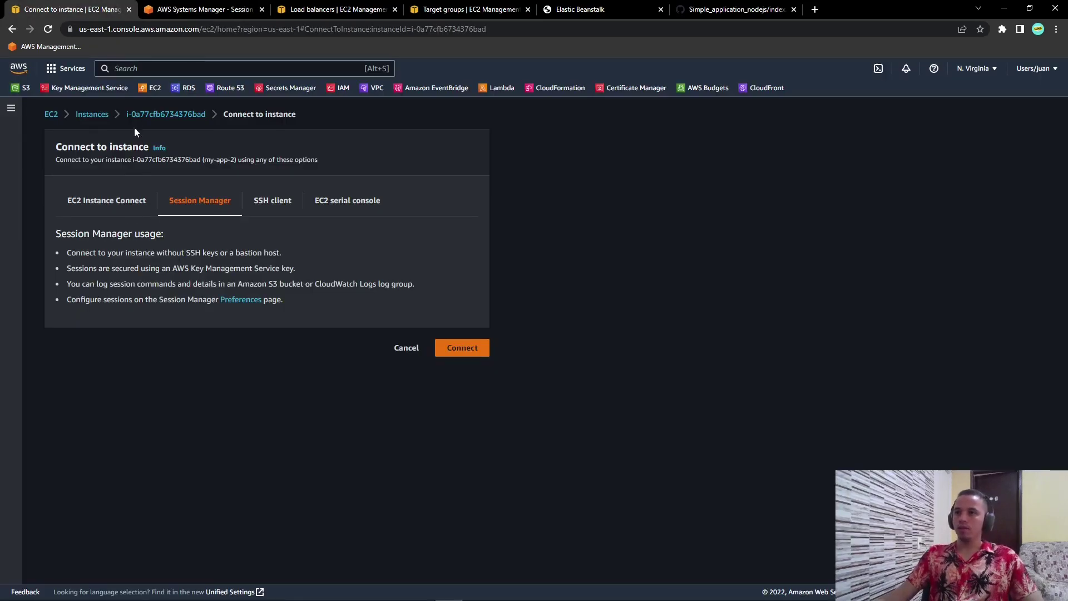
{"action": "left_click", "coordinate": [167, 114]}
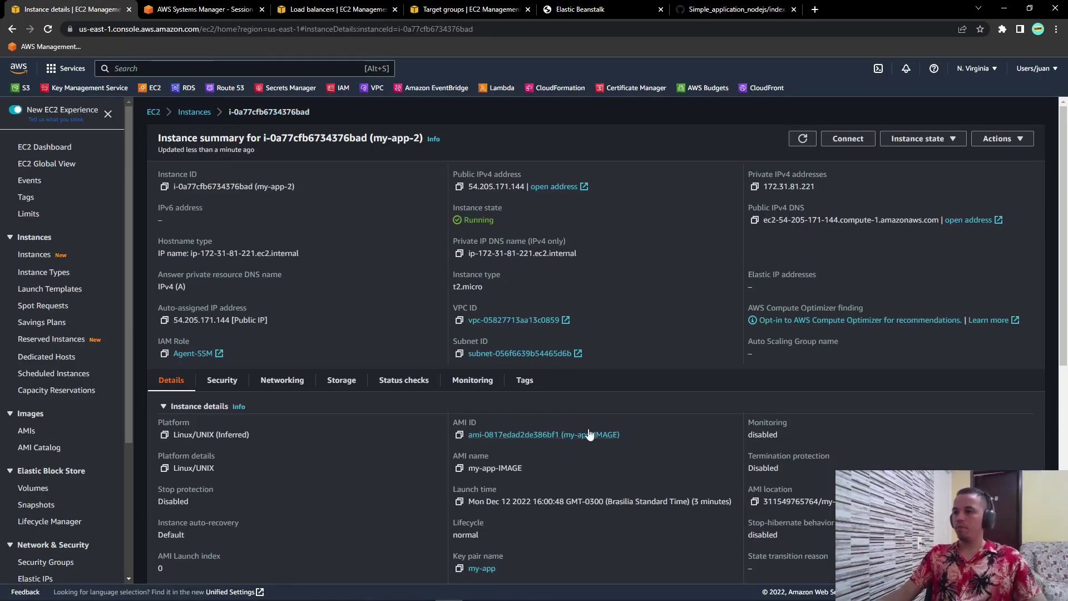
{"action": "left_click", "coordinate": [570, 186]}
{"action": "left_click", "coordinate": [95, 11]}
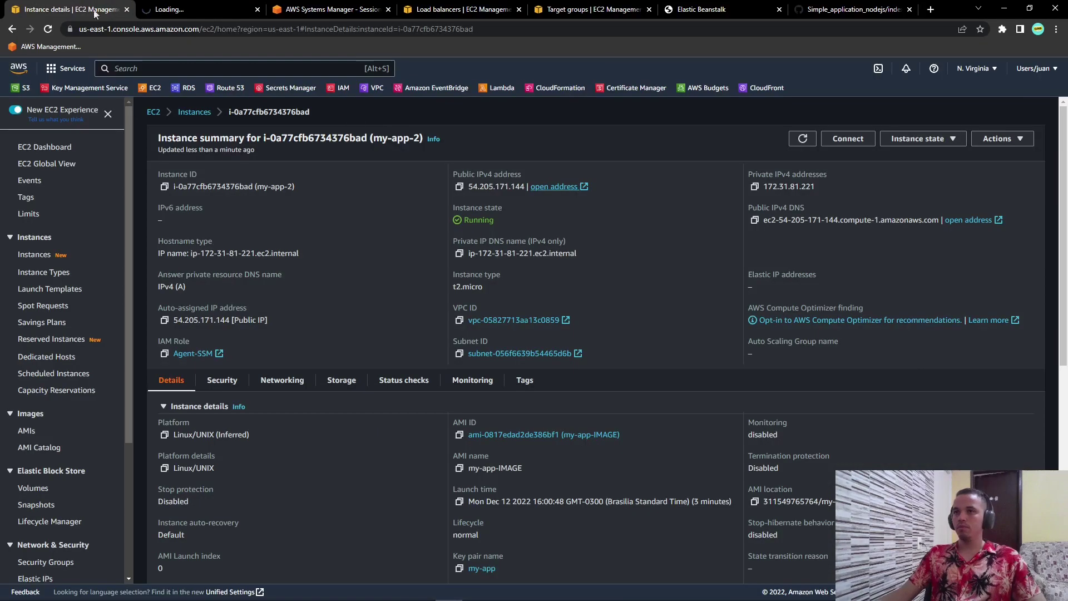
Step: Change my-app-2's public address from https to http and load the page
{"action": "left_click", "coordinate": [206, 9]}
{"action": "left_click", "coordinate": [206, 31]}
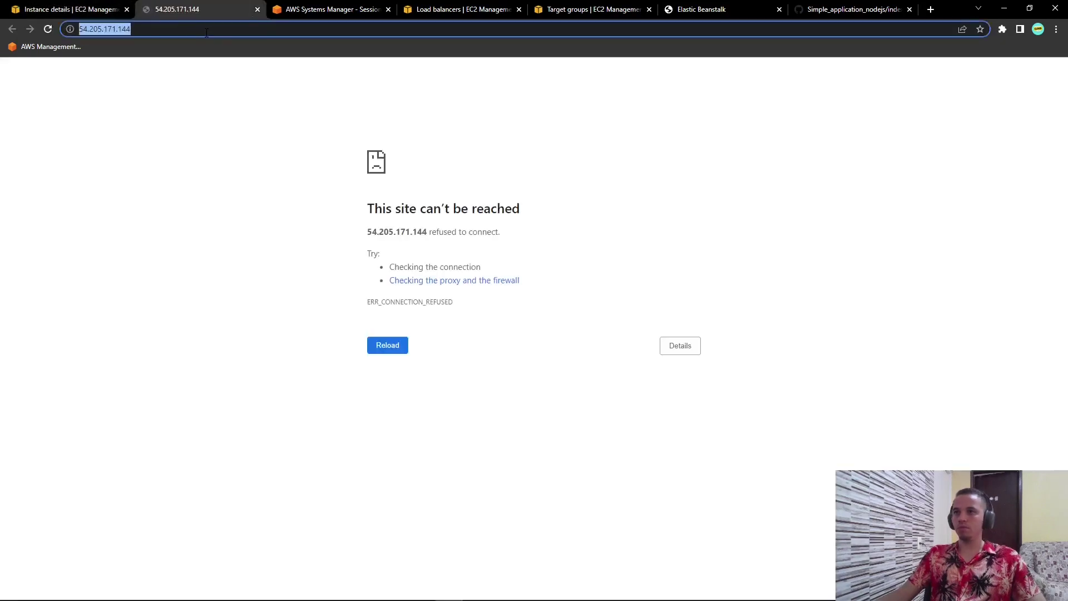
{"action": "left_click", "coordinate": [106, 30]}
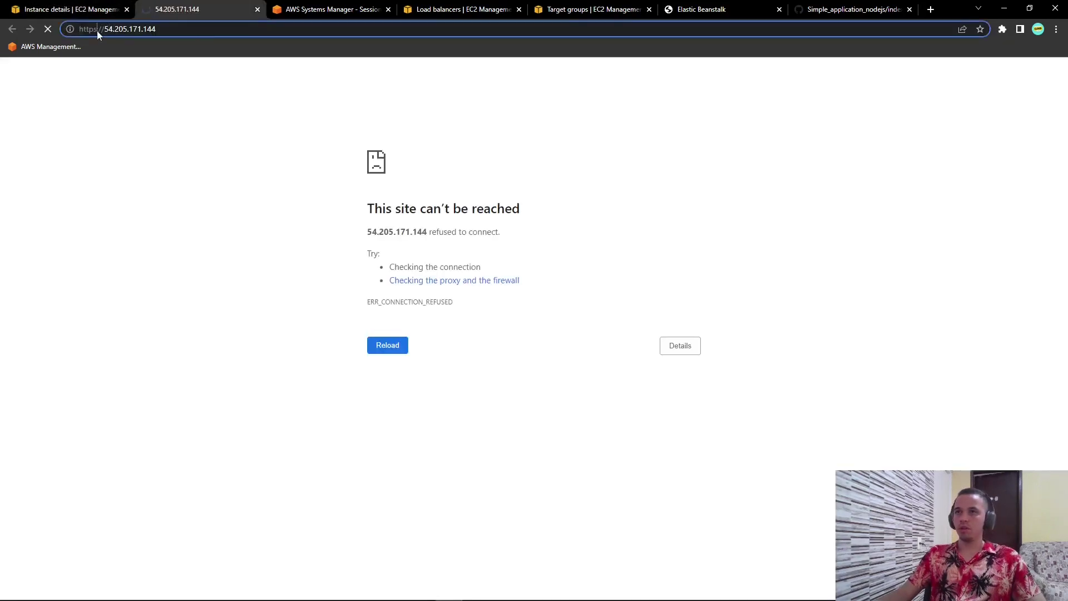
{"action": "key", "text": "BackSpace"}
{"action": "key", "text": "Return"}
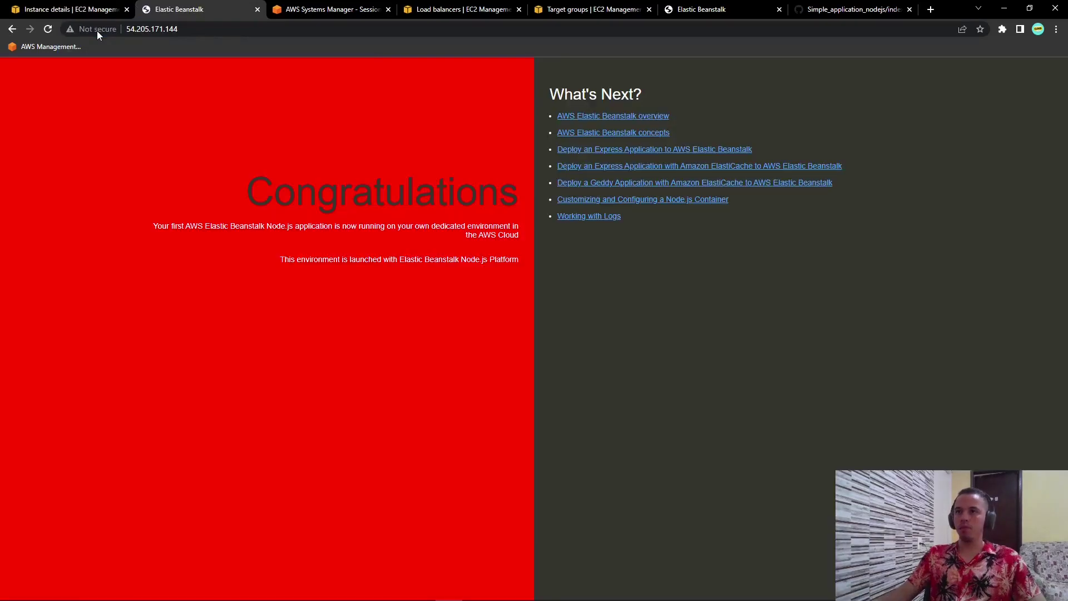
Step: Return the instance page to the Instances list, and close the my-app-2 web page and Session Manager browser tabs
{"action": "left_click", "coordinate": [31, 9]}
{"action": "left_click", "coordinate": [203, 115]}
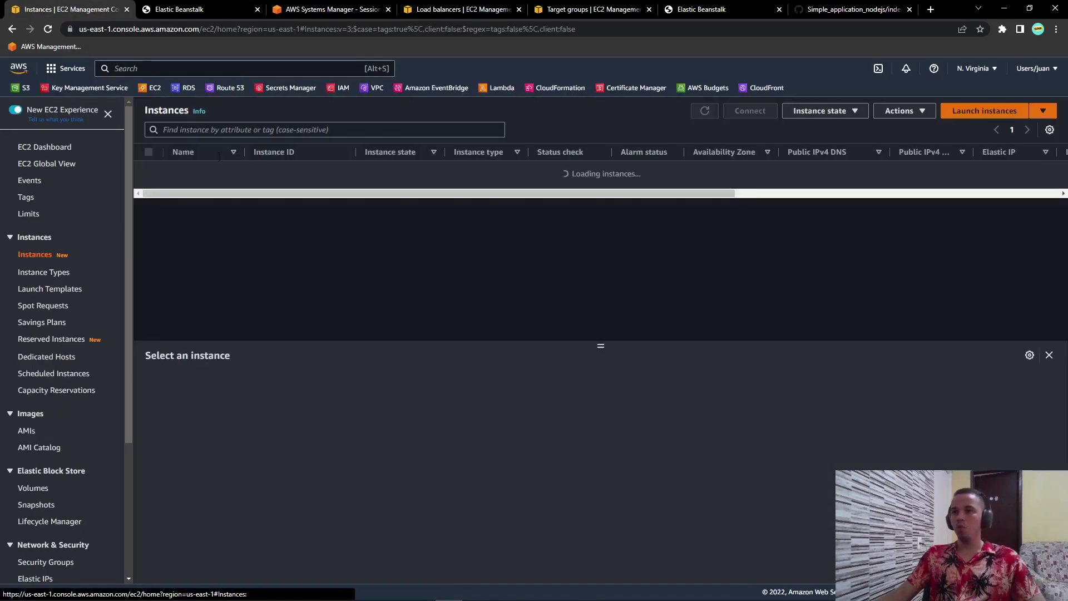
{"action": "left_click", "coordinate": [225, 205]}
{"action": "left_click", "coordinate": [184, 9]}
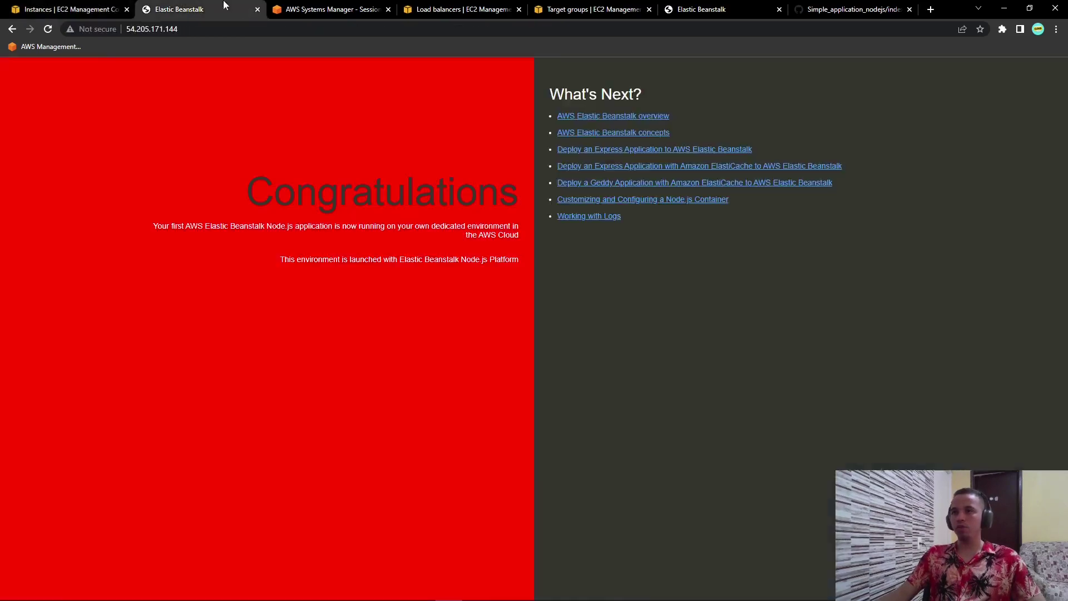
{"action": "left_click", "coordinate": [257, 9]}
{"action": "left_click", "coordinate": [324, 9]}
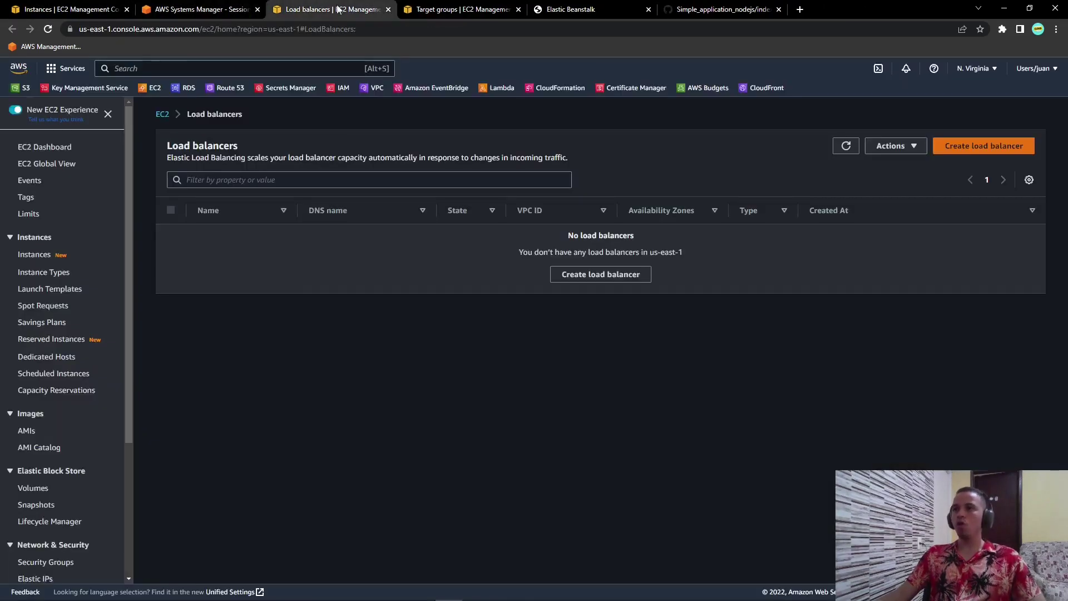
{"action": "left_click", "coordinate": [239, 9]}
{"action": "left_click", "coordinate": [258, 9]}
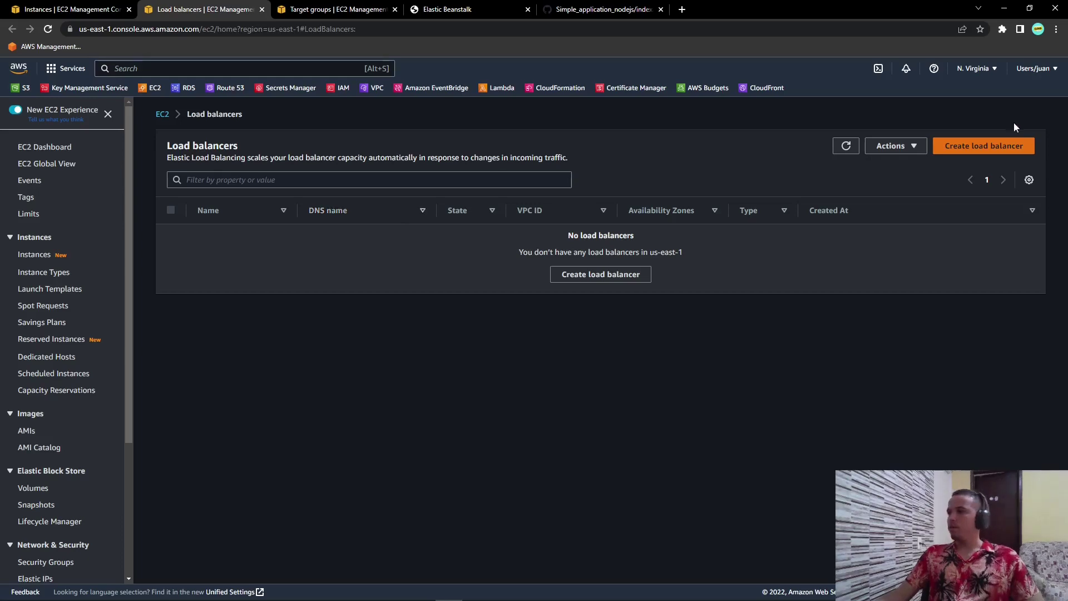
Step: Start creating a new load balancer of the Application Load Balancer type
{"action": "left_click", "coordinate": [989, 149]}
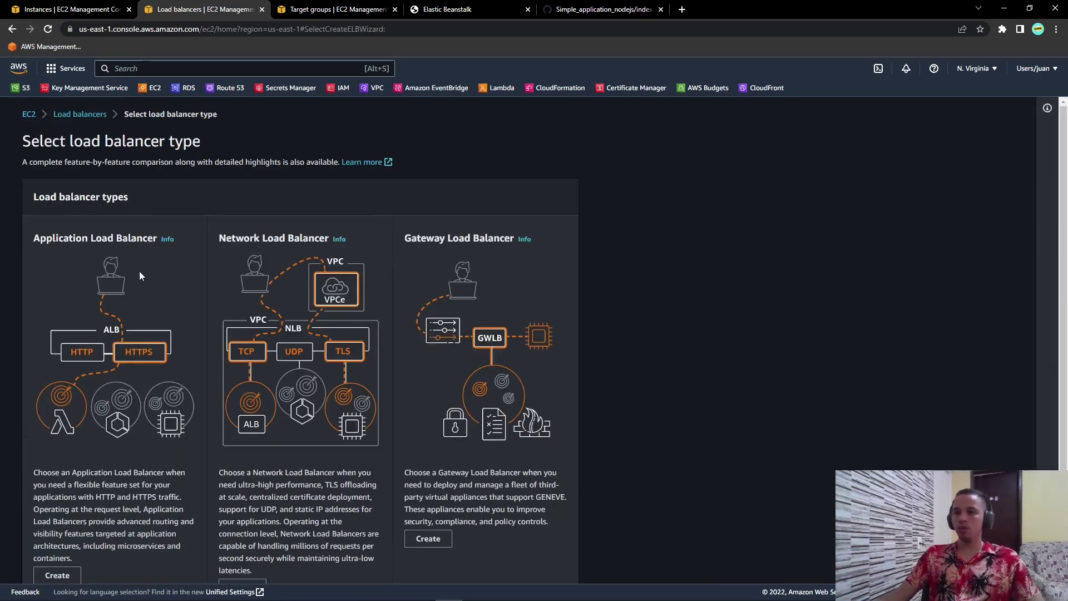
{"action": "scroll", "coordinate": [111, 413], "scroll_direction": "down", "scroll_amount": 2}
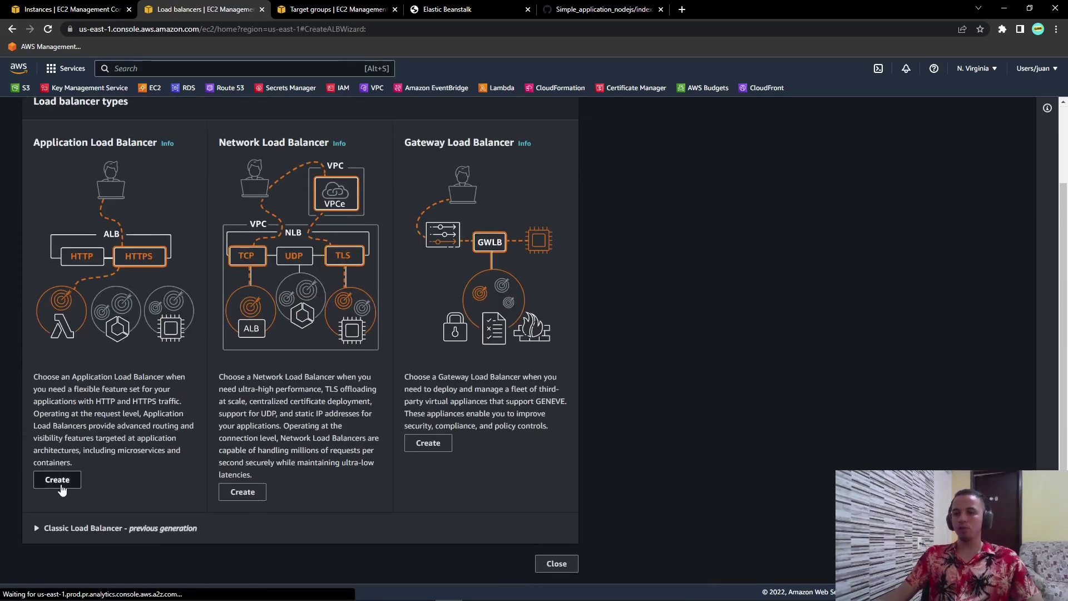
{"action": "left_click", "coordinate": [61, 478]}
Step: Name the load balancer my-app-elb and review the Internet-facing scheme
{"action": "left_click", "coordinate": [103, 323]}
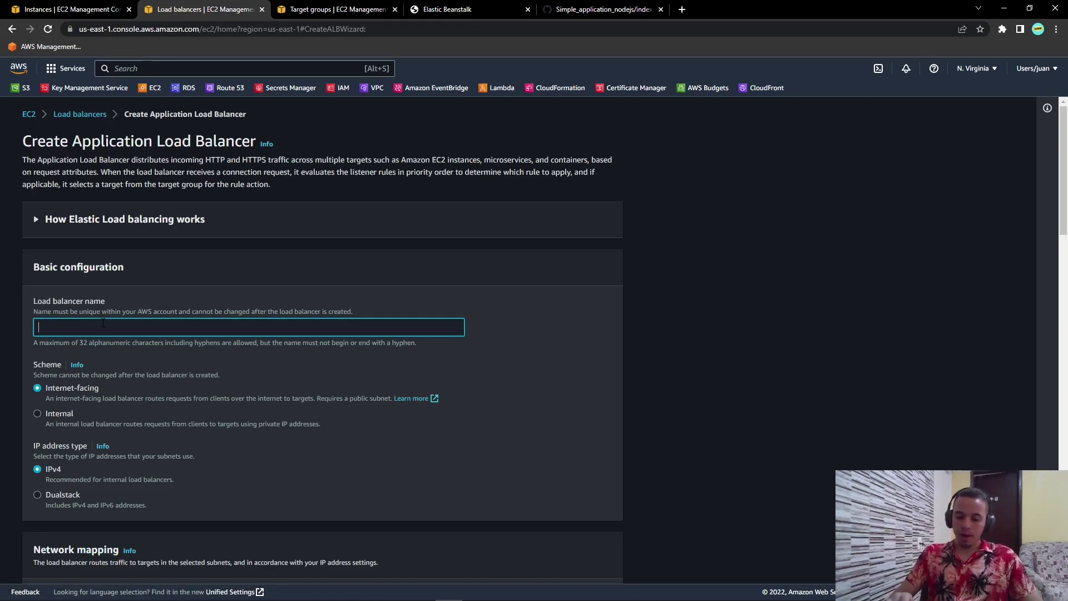
{"action": "type", "text": "my-app-elb"}
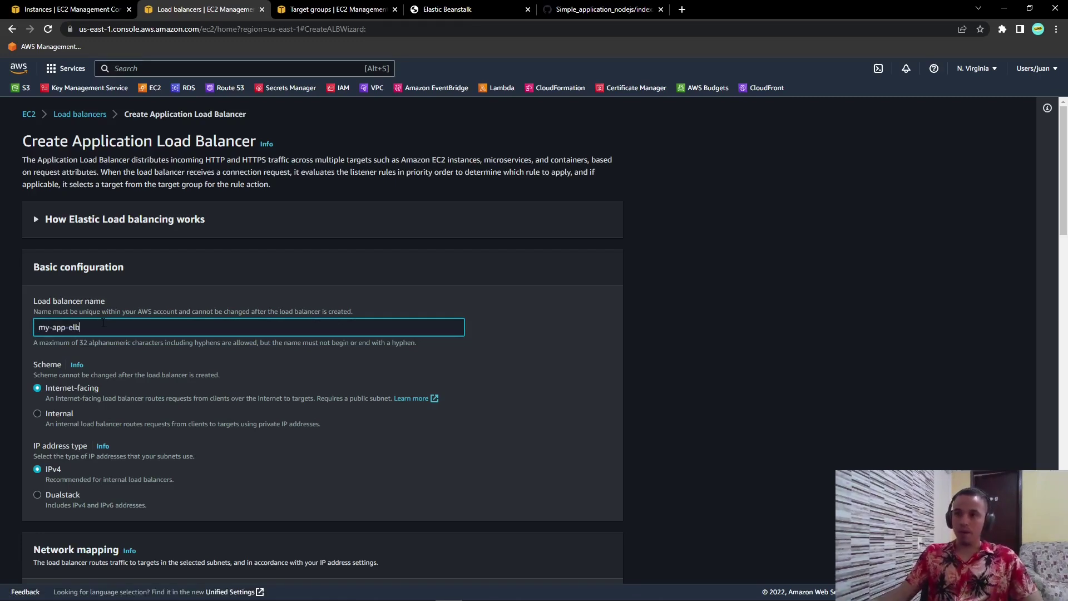
{"action": "key", "text": "ctrl+a"}
{"action": "scroll", "coordinate": [145, 387], "scroll_direction": "down", "scroll_amount": 1}
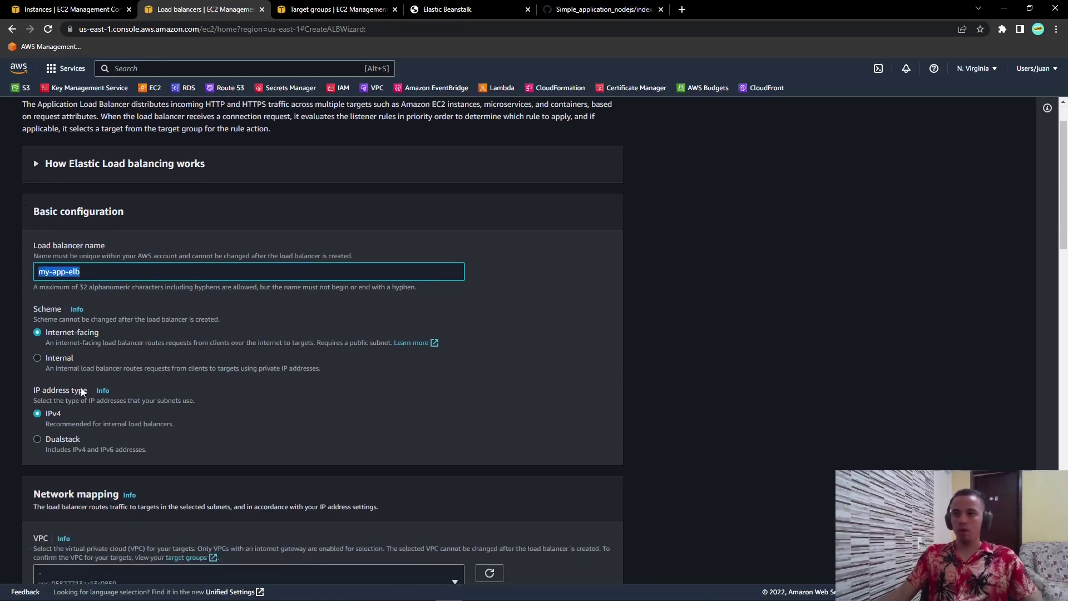
{"action": "left_click_drag", "start_coordinate": [45, 333], "coordinate": [114, 332]}
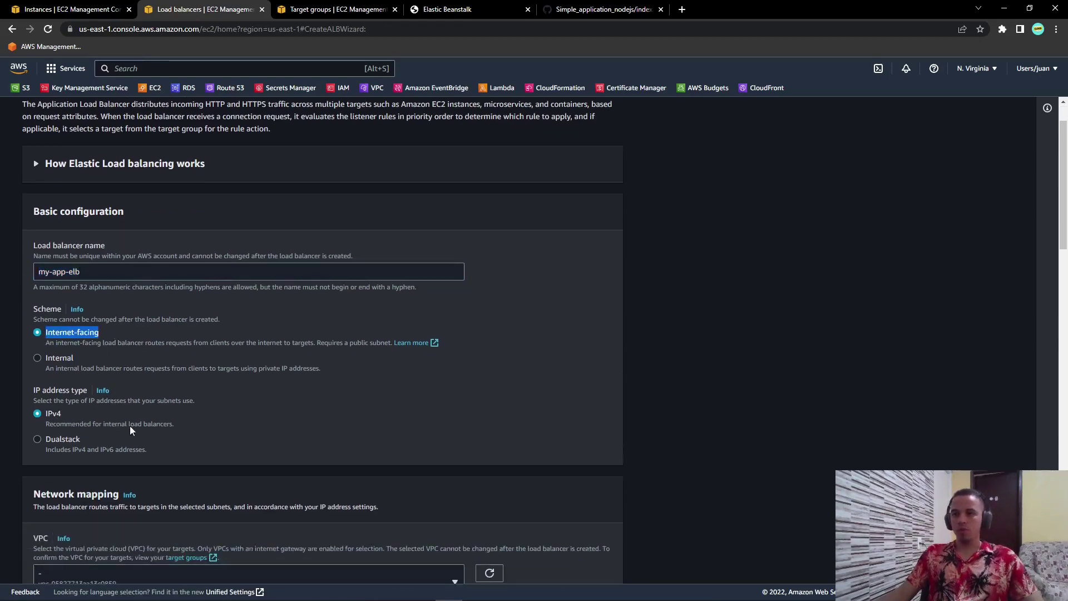
Step: Keep the IPv4 address type and map the load balancer to all six Availability Zones, us-east-1a through us-east-1f
{"action": "scroll", "coordinate": [85, 415], "scroll_direction": "down", "scroll_amount": 4}
{"action": "left_click", "coordinate": [82, 413]}
{"action": "left_click", "coordinate": [94, 415]}
{"action": "scroll", "coordinate": [63, 352], "scroll_direction": "down", "scroll_amount": 2}
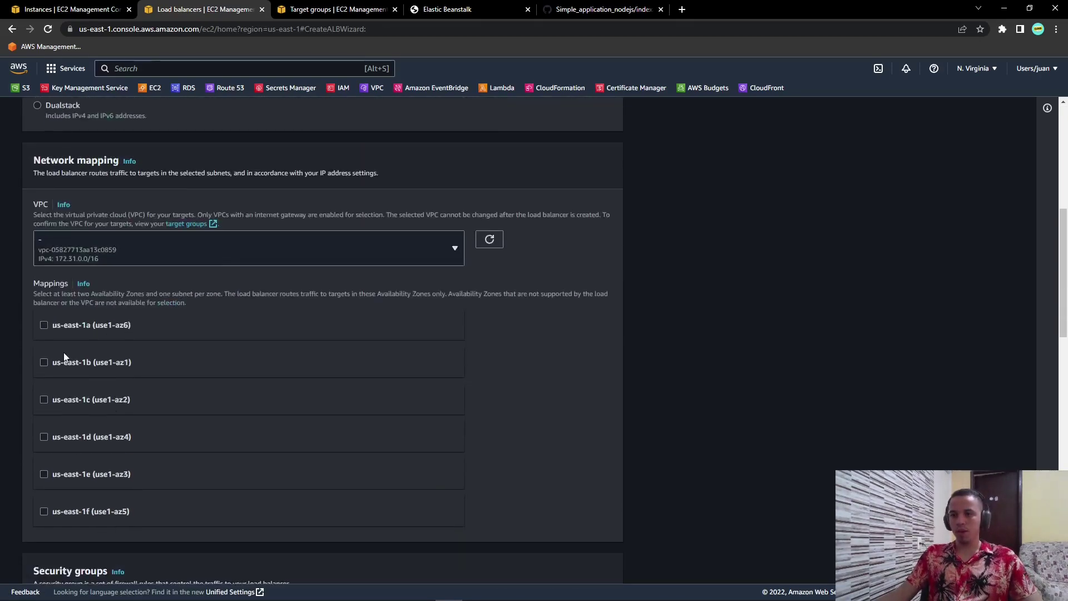
{"action": "left_click", "coordinate": [44, 325]}
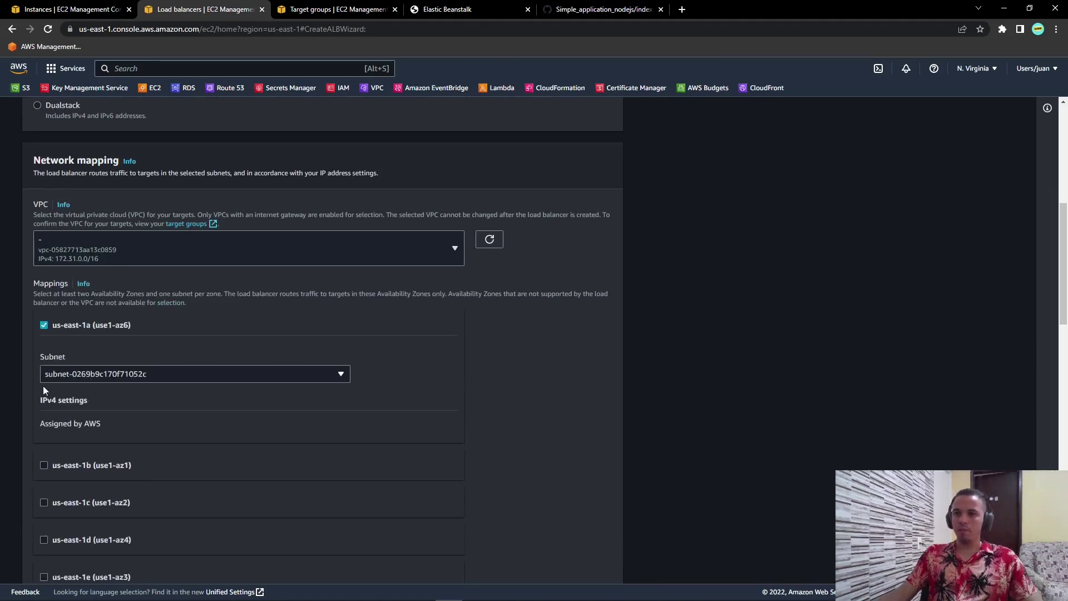
{"action": "scroll", "coordinate": [42, 386], "scroll_direction": "down", "scroll_amount": 3}
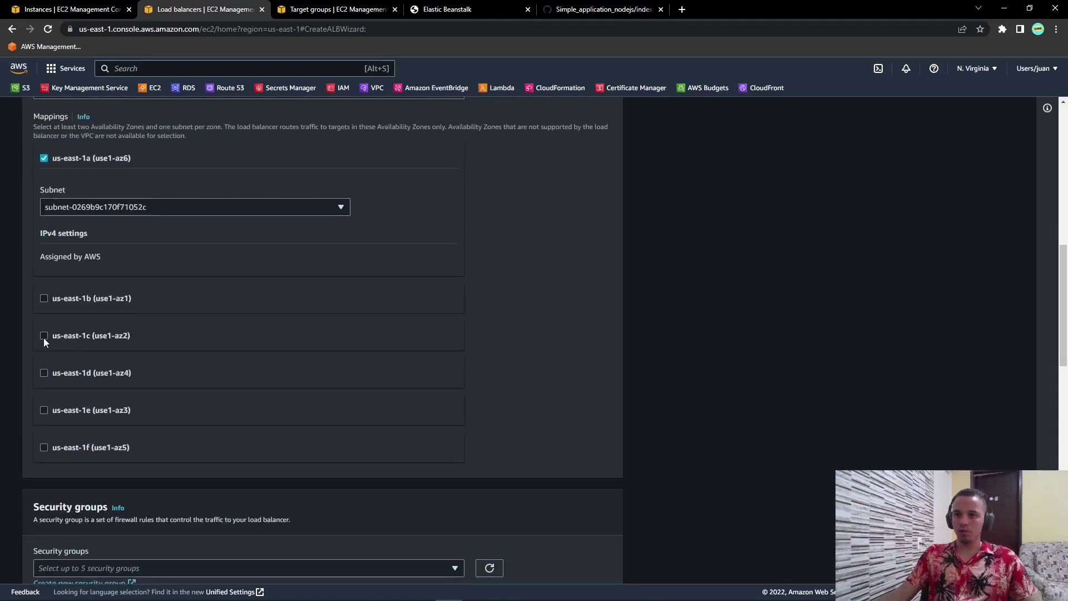
{"action": "left_click", "coordinate": [44, 298]}
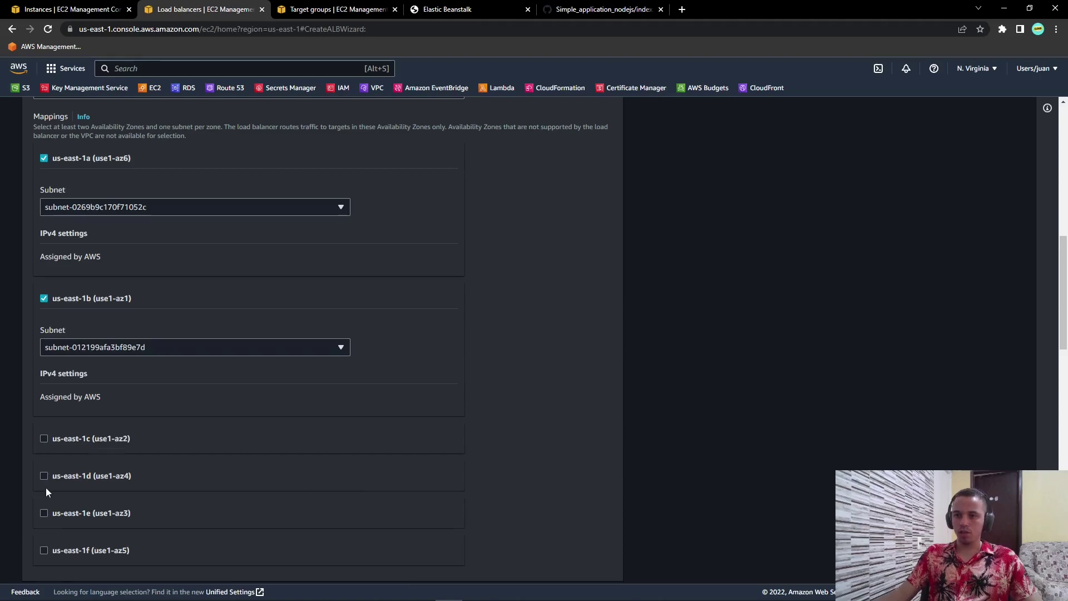
{"action": "left_click", "coordinate": [44, 438]}
{"action": "scroll", "coordinate": [44, 436], "scroll_direction": "down", "scroll_amount": 3}
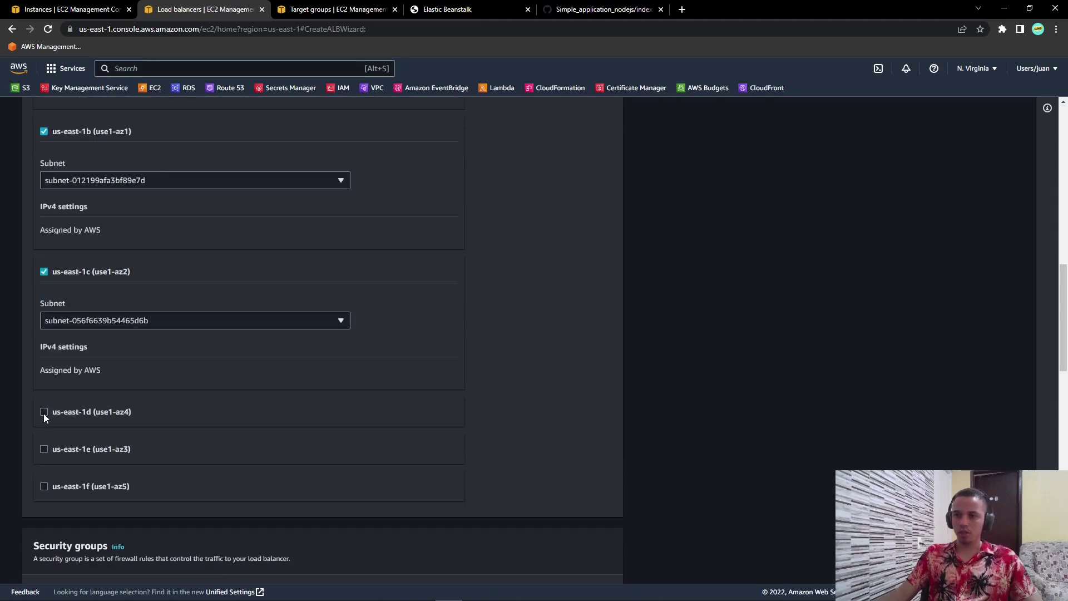
{"action": "left_click", "coordinate": [43, 412]}
{"action": "scroll", "coordinate": [45, 414], "scroll_direction": "down", "scroll_amount": 3}
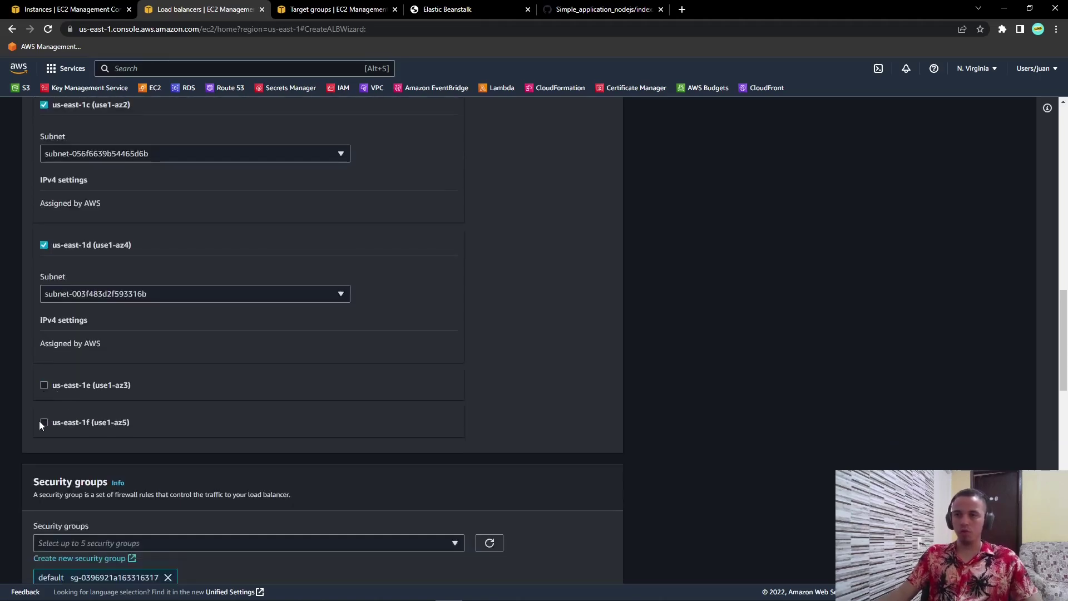
{"action": "left_click", "coordinate": [44, 385]}
{"action": "scroll", "coordinate": [36, 415], "scroll_direction": "down", "scroll_amount": 4}
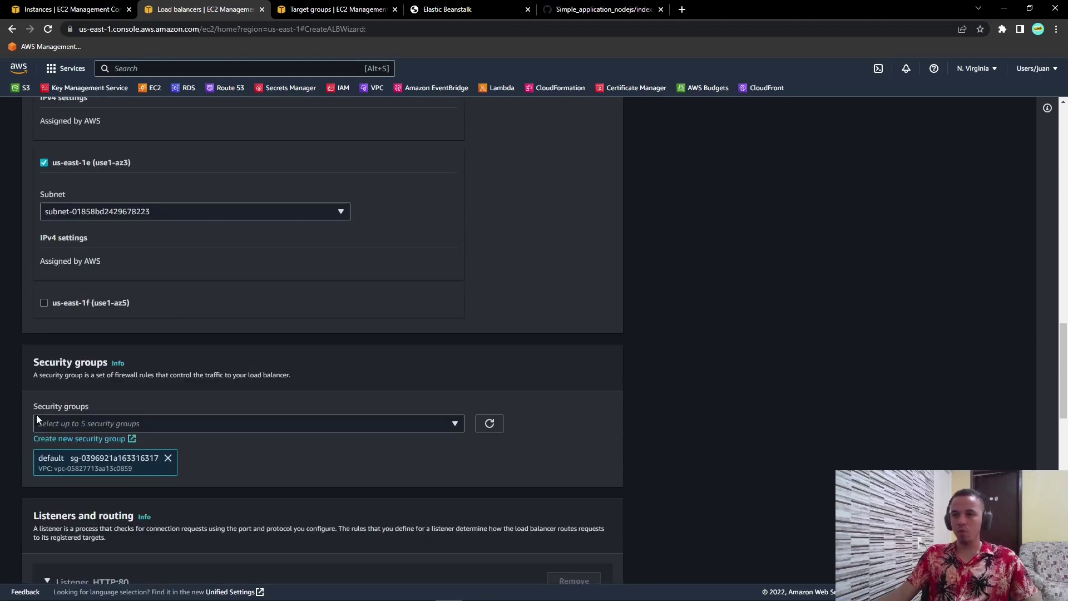
{"action": "left_click", "coordinate": [42, 303]}
Step: Set the HTTP:80 listener's default action to forward to the my-app-tg target group
{"action": "scroll", "coordinate": [340, 459], "scroll_direction": "down", "scroll_amount": 3}
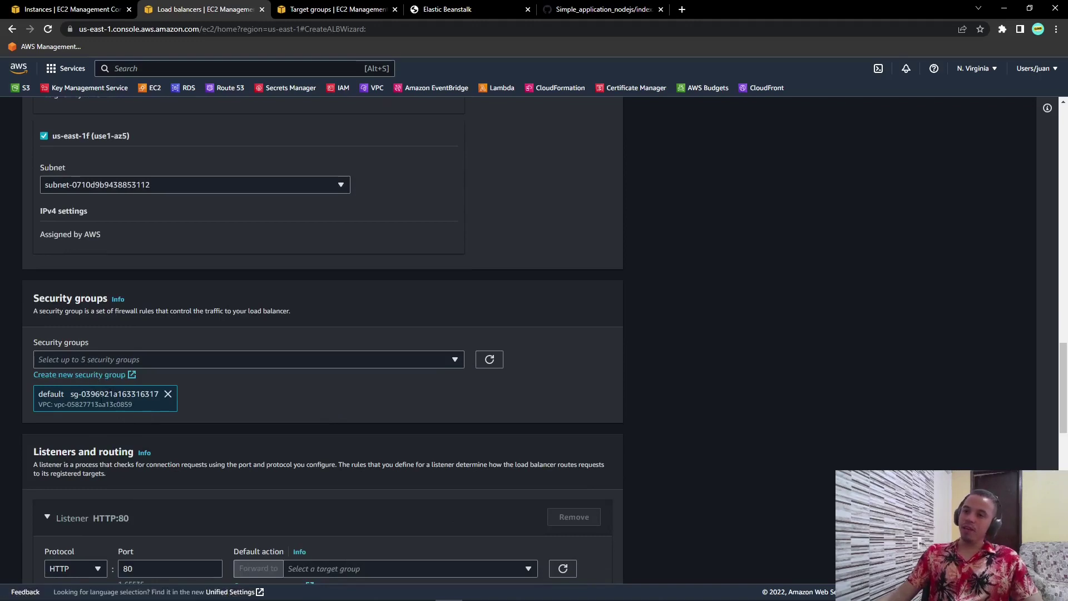
{"action": "scroll", "coordinate": [185, 414], "scroll_direction": "down", "scroll_amount": 3}
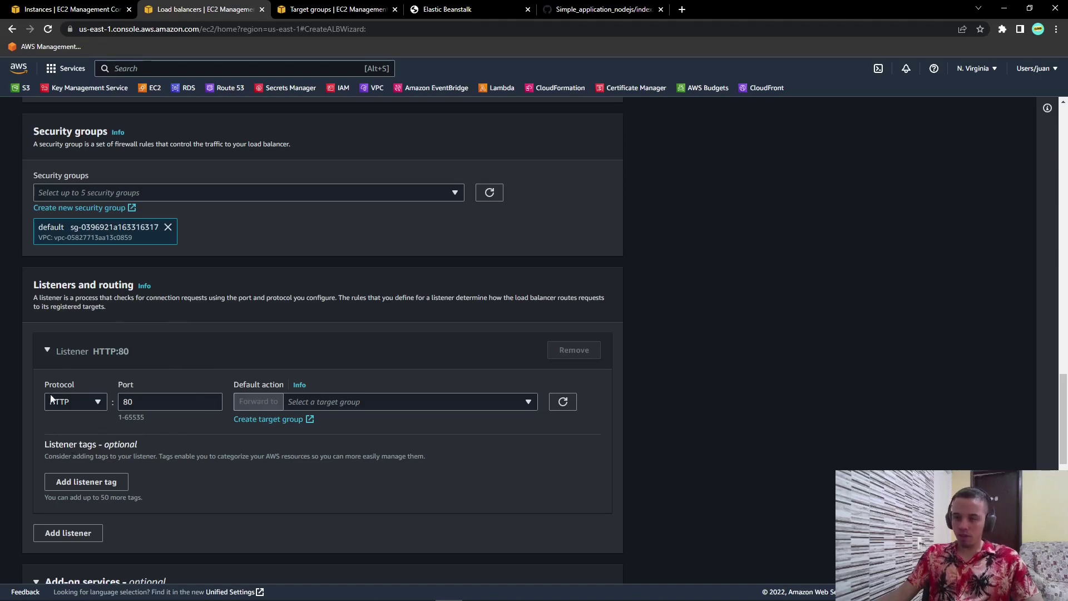
{"action": "left_click", "coordinate": [312, 403]}
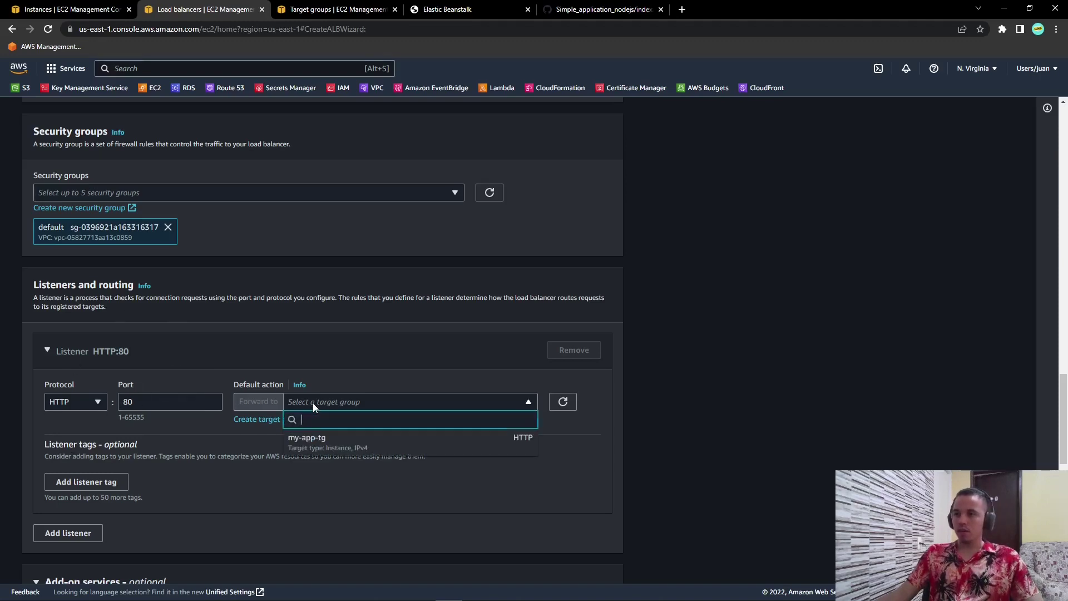
{"action": "left_click", "coordinate": [320, 442]}
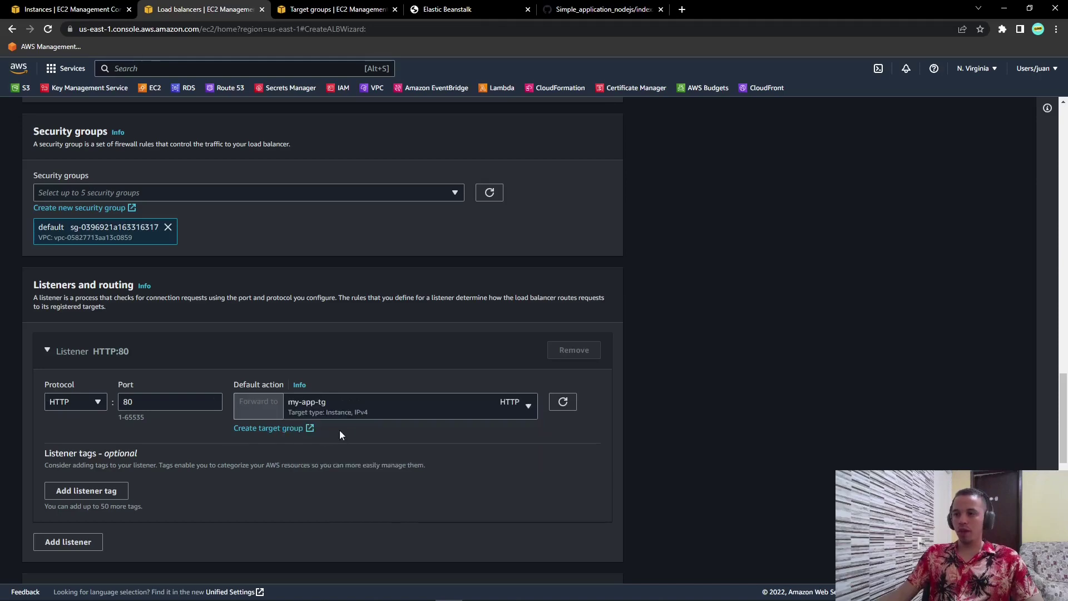
Step: Review the configuration summary and create the load balancer
{"action": "scroll", "coordinate": [334, 408], "scroll_direction": "down", "scroll_amount": 10}
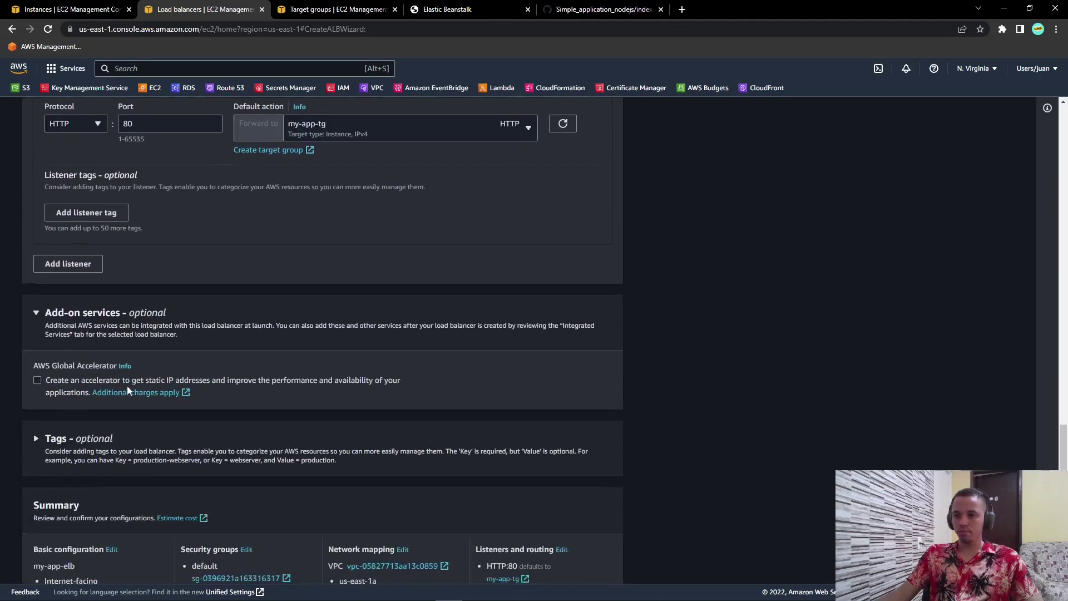
{"action": "scroll", "coordinate": [185, 385], "scroll_direction": "down", "scroll_amount": 2}
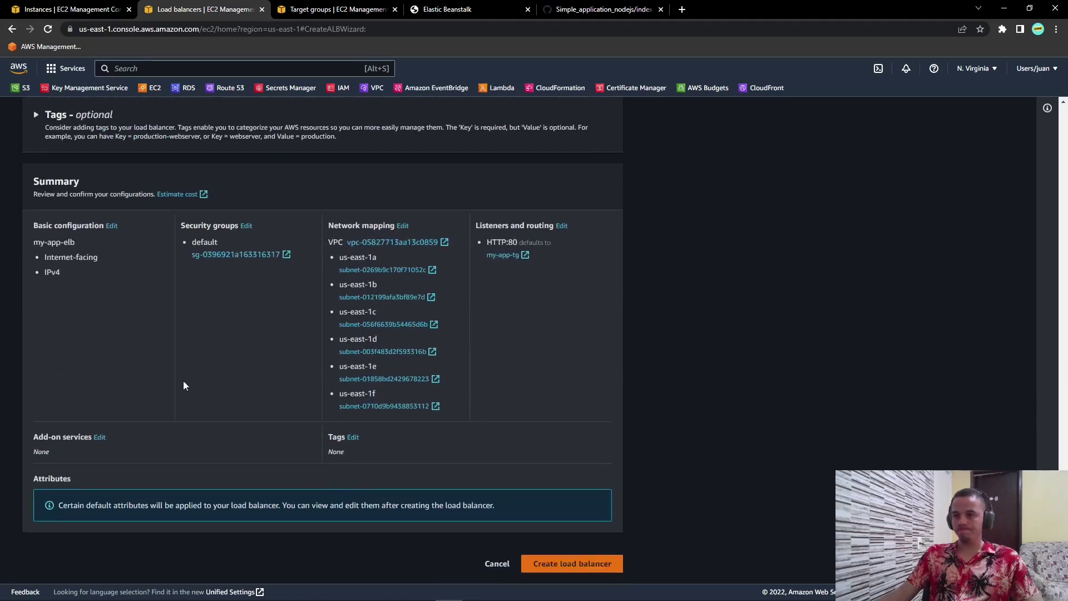
{"action": "left_click", "coordinate": [561, 565]}
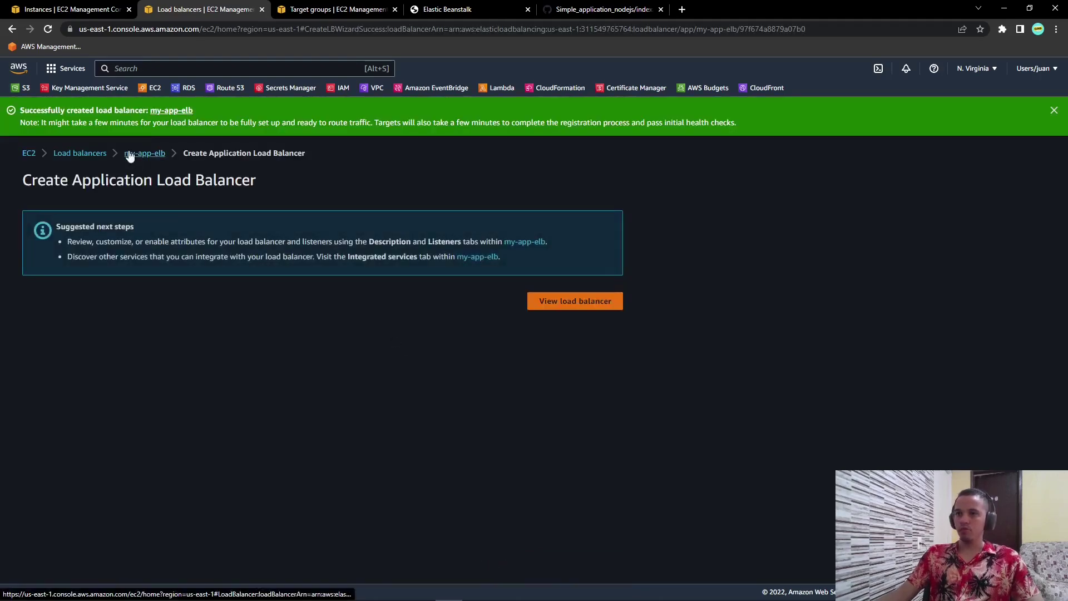
Step: Open the Load balancers list and check my-app-elb's Availability Zones and state
{"action": "left_click", "coordinate": [80, 151]}
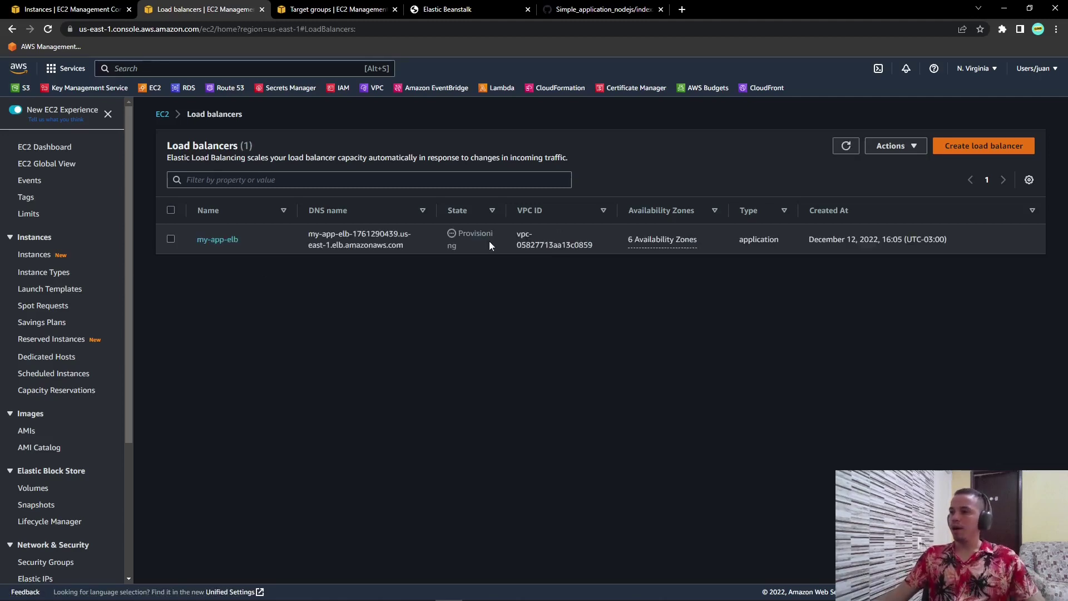
{"action": "left_click_drag", "start_coordinate": [700, 242], "coordinate": [625, 244]}
{"action": "left_click", "coordinate": [460, 249]}
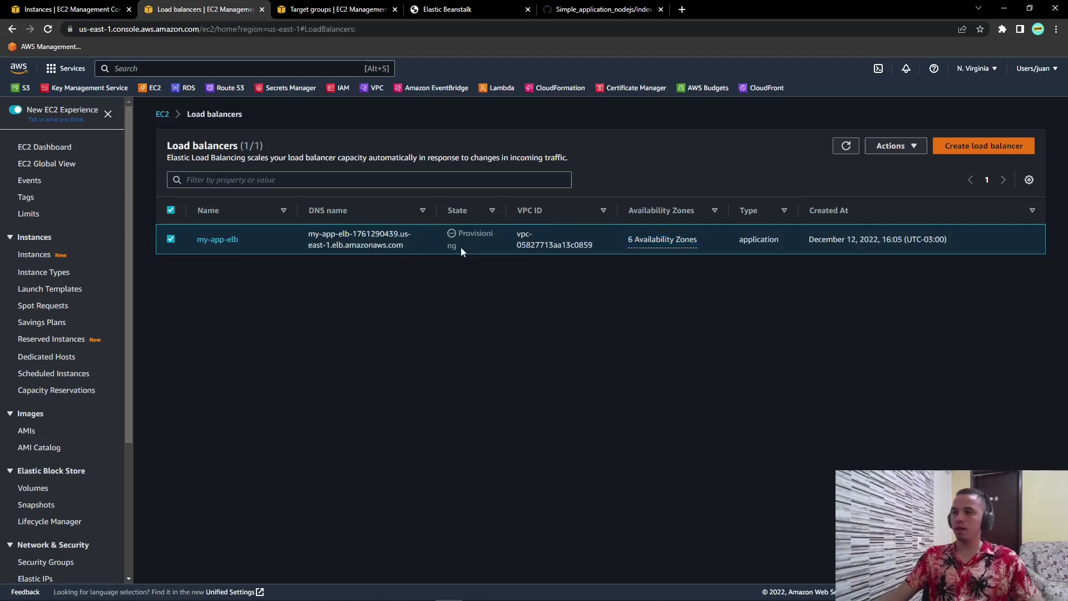
Step: Open my-app-elb's security details and examine the inbound rules of its default security group
{"action": "left_click", "coordinate": [218, 240]}
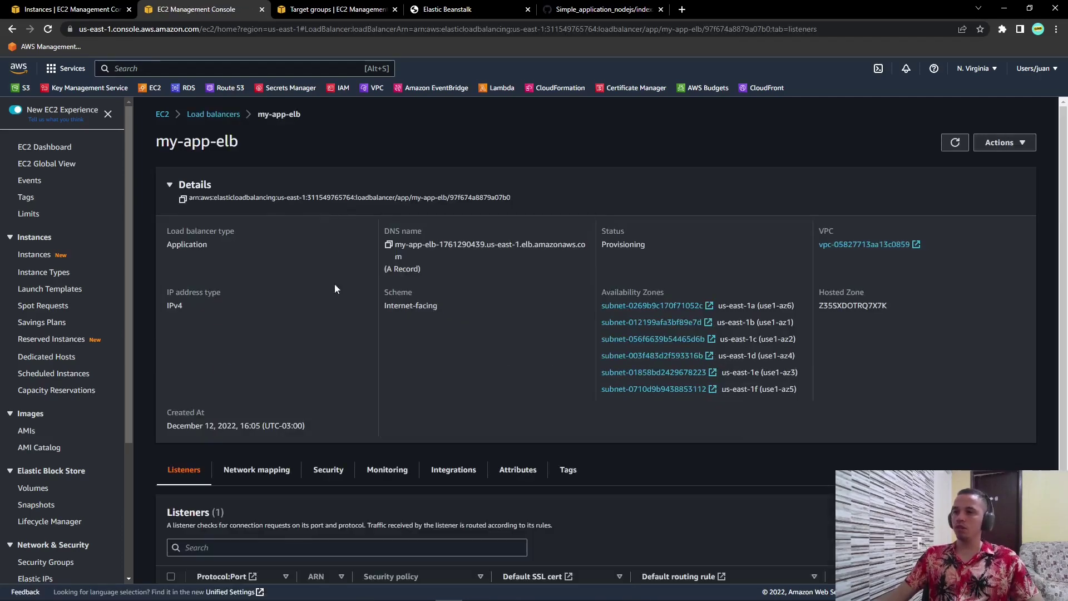
{"action": "left_click", "coordinate": [328, 471]}
{"action": "scroll", "coordinate": [351, 380], "scroll_direction": "down", "scroll_amount": 1}
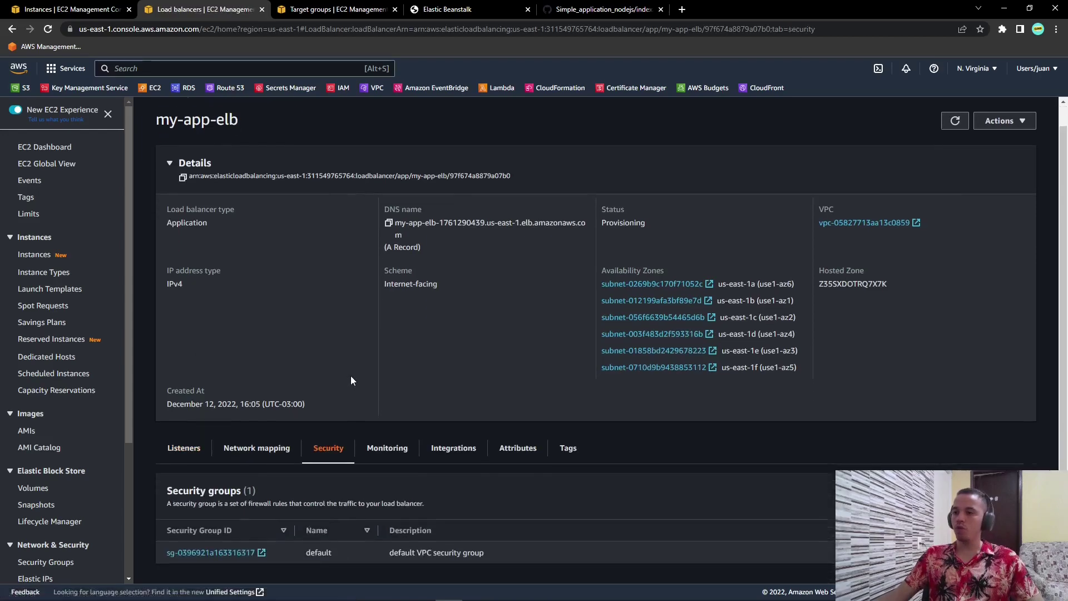
{"action": "left_click", "coordinate": [228, 552]}
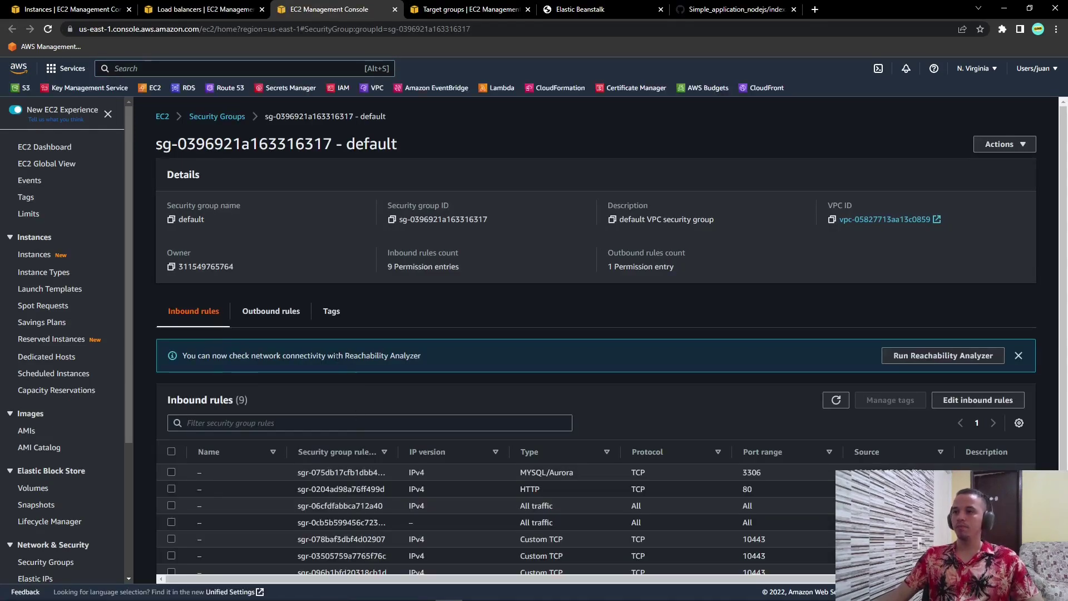
{"action": "scroll", "coordinate": [352, 363], "scroll_direction": "down", "scroll_amount": 1}
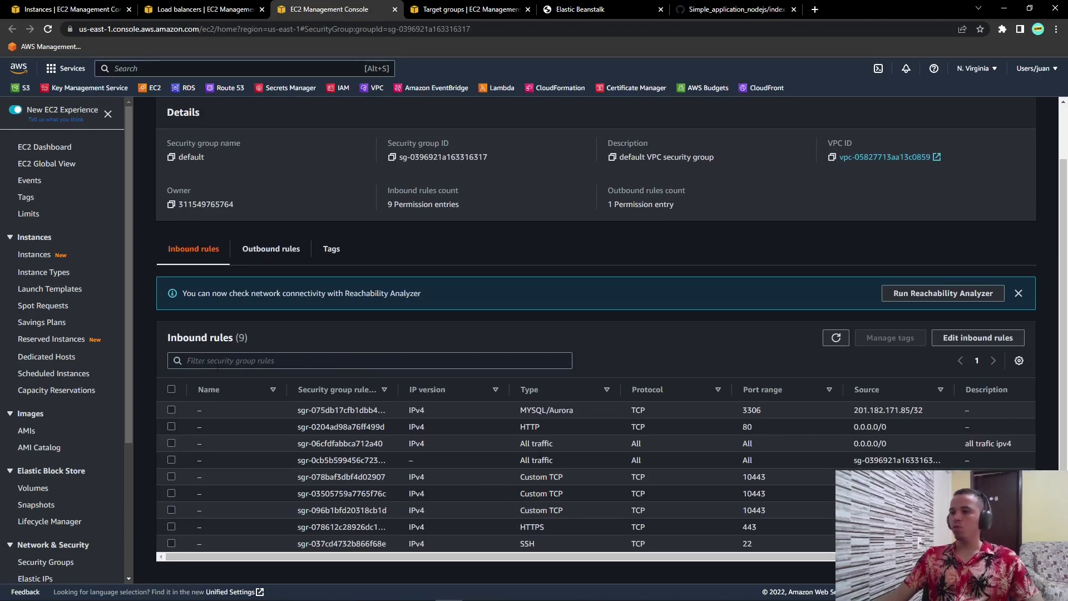
{"action": "scroll", "coordinate": [257, 386], "scroll_direction": "up", "scroll_amount": 1}
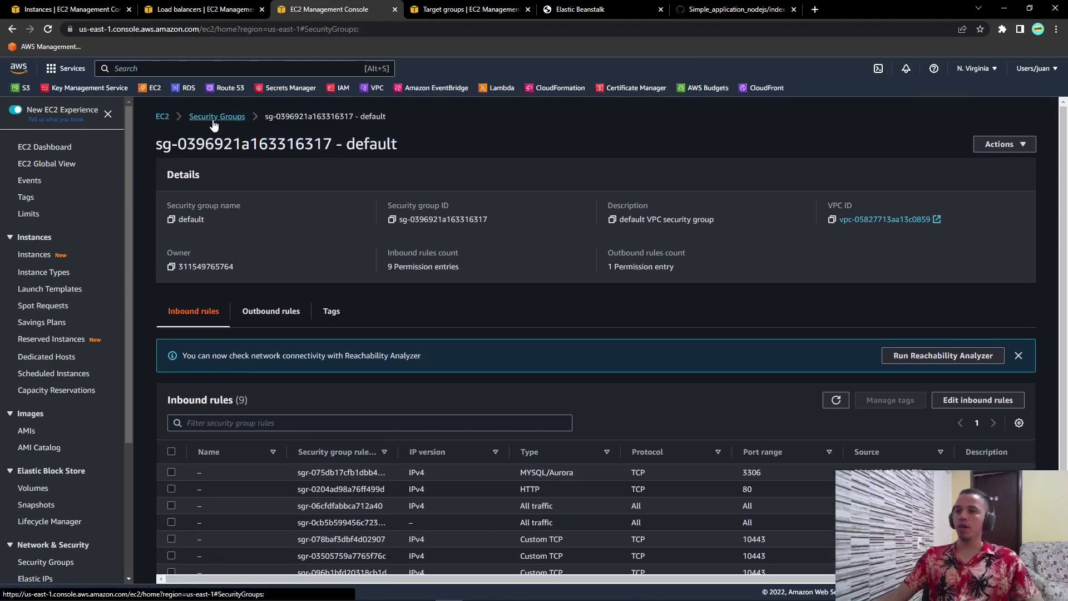
Step: View the list of all security groups, and close that browser tab to return to my-app-elb
{"action": "left_click", "coordinate": [212, 118]}
{"action": "left_click", "coordinate": [205, 9]}
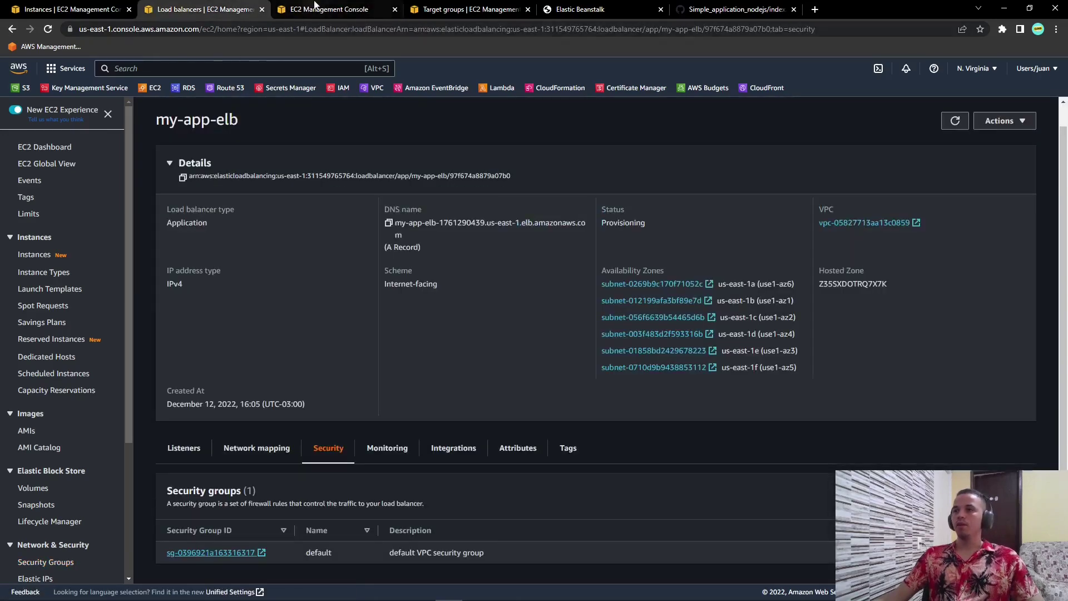
{"action": "left_click", "coordinate": [334, 9]}
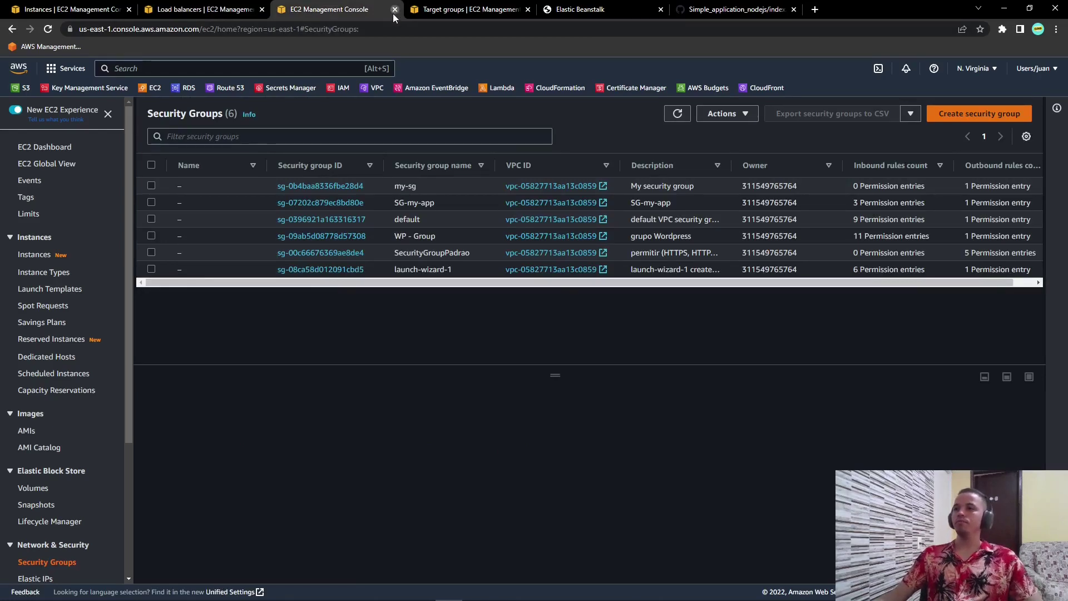
{"action": "left_click", "coordinate": [394, 10]}
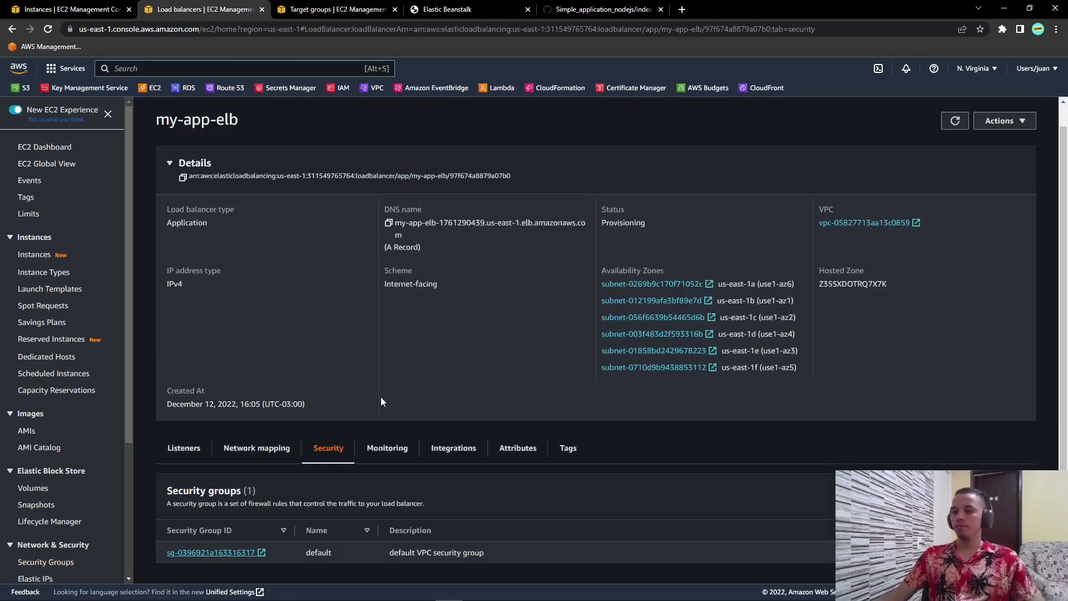
Step: Copy my-app-elb's DNS name from the Load balancers list and load it in a new browser tab
{"action": "scroll", "coordinate": [222, 184], "scroll_direction": "up", "scroll_amount": 2}
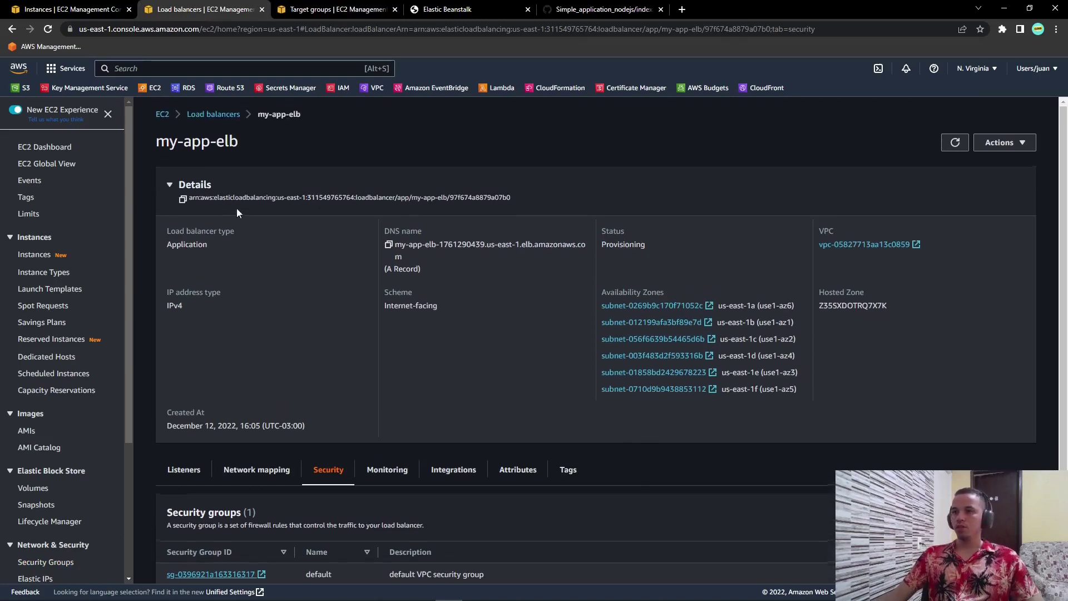
{"action": "left_click", "coordinate": [212, 115]}
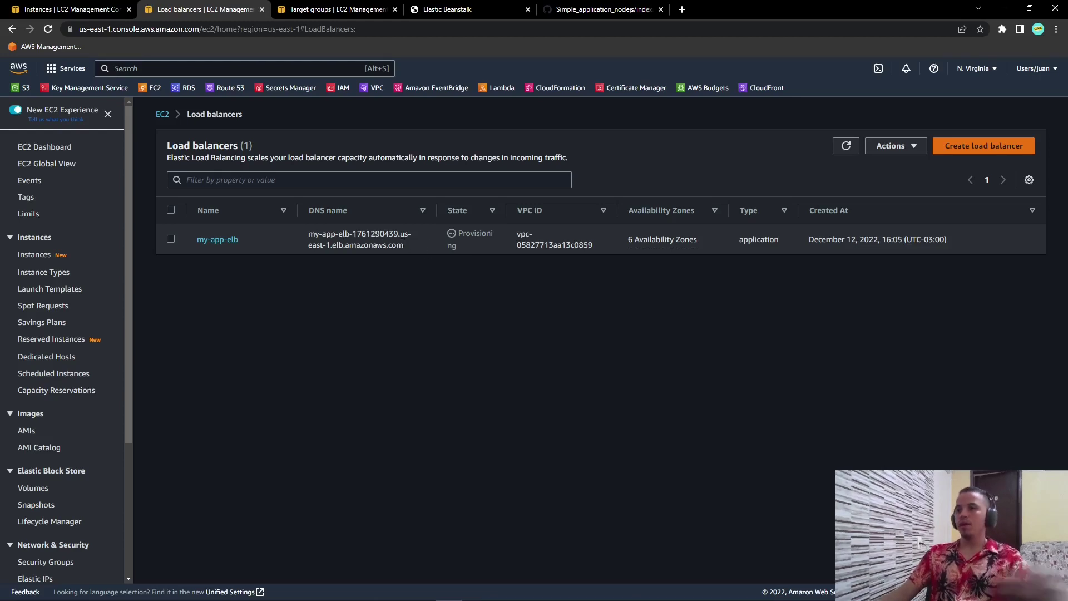
{"action": "left_click_drag", "start_coordinate": [409, 248], "coordinate": [302, 239]}
{"action": "key", "text": "ctrl+c"}
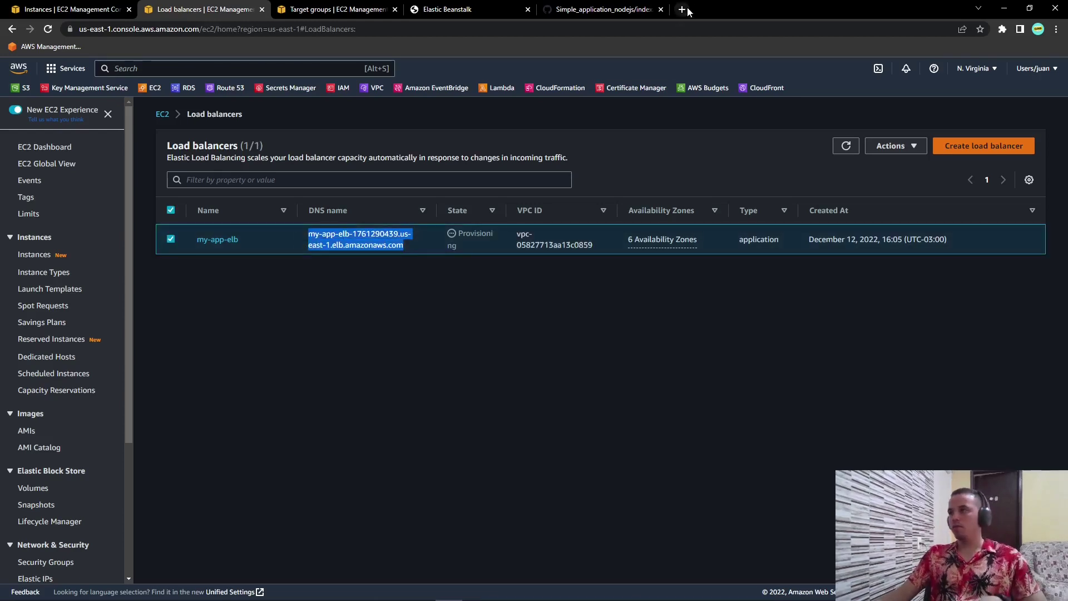
{"action": "left_click", "coordinate": [682, 9]}
{"action": "key", "text": "ctrl+v"}
{"action": "key", "text": "Return"}
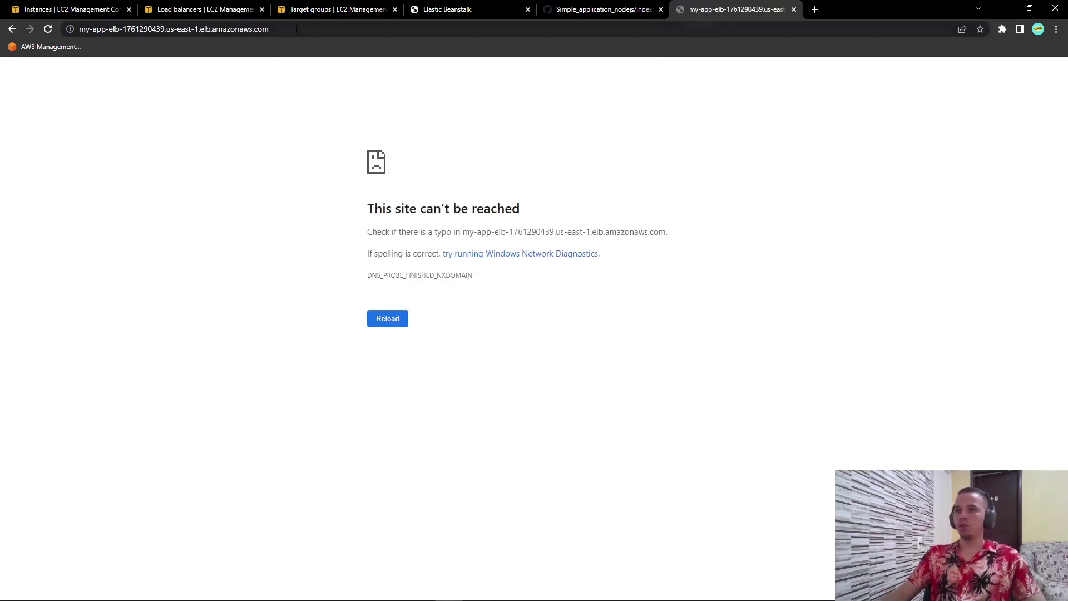
Step: Go back to the Load balancers list and refresh it to check my-app-elb's state
{"action": "left_click", "coordinate": [278, 29]}
{"action": "left_click", "coordinate": [254, 5]}
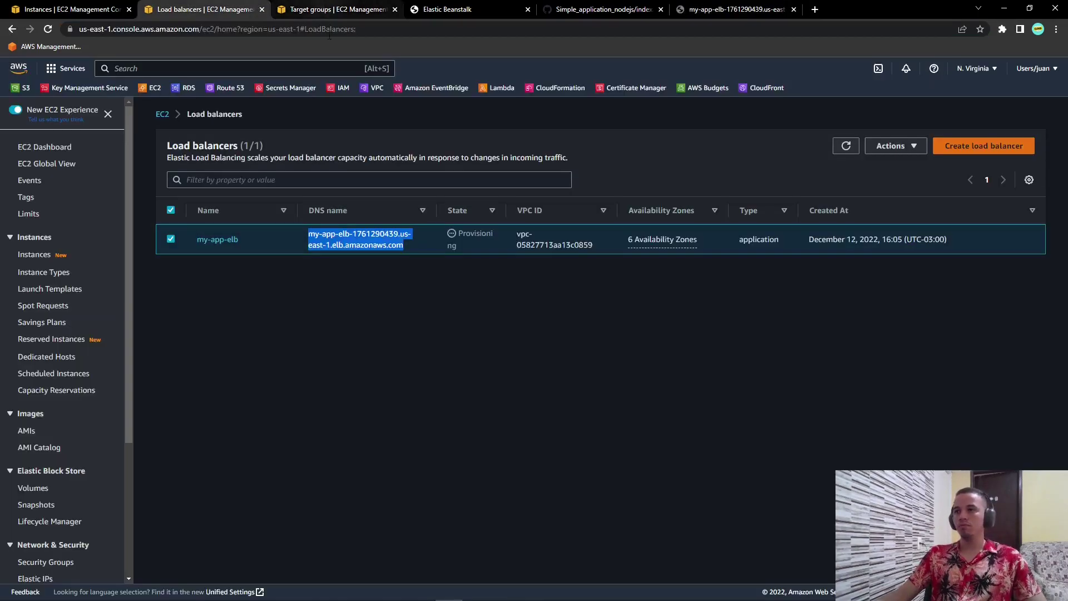
{"action": "left_click", "coordinate": [409, 250]}
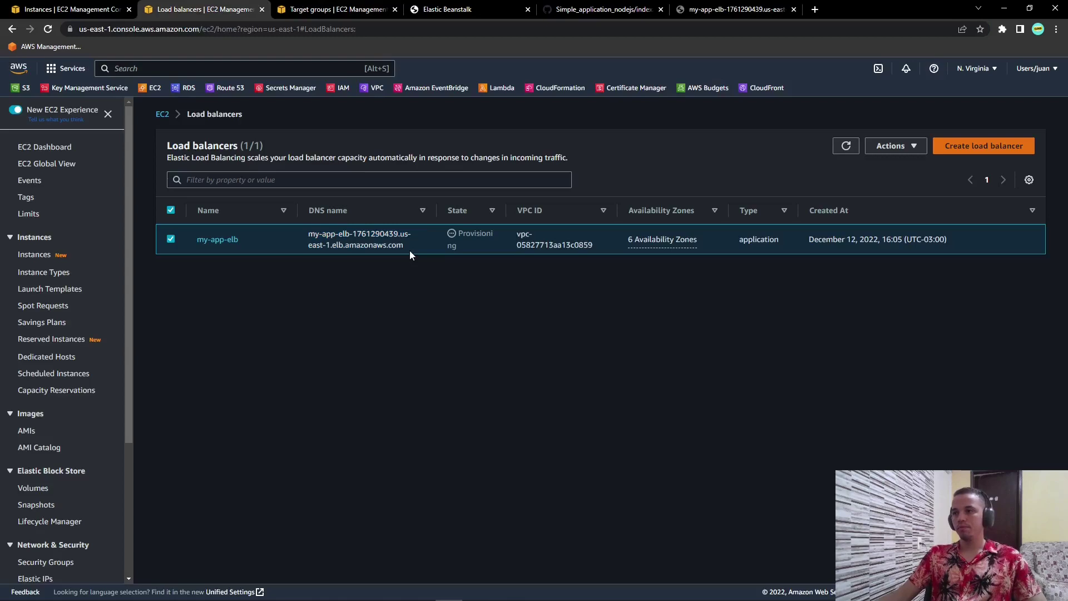
{"action": "left_click", "coordinate": [849, 153]}
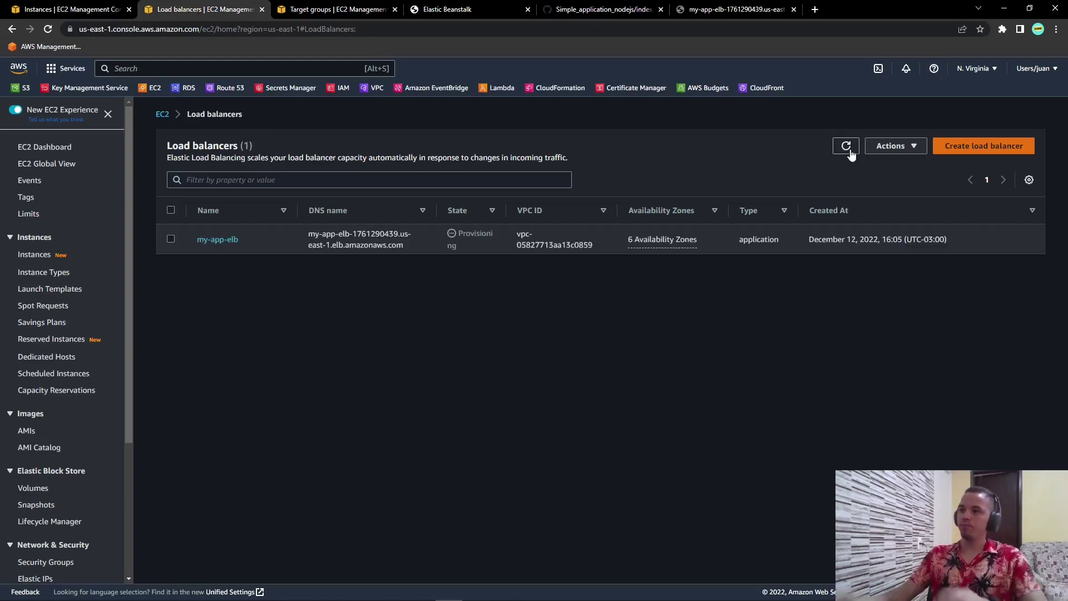
Step: Open my-app-elb's details and review its HTTP:80 listener and the available service integrations
{"action": "left_click", "coordinate": [217, 240]}
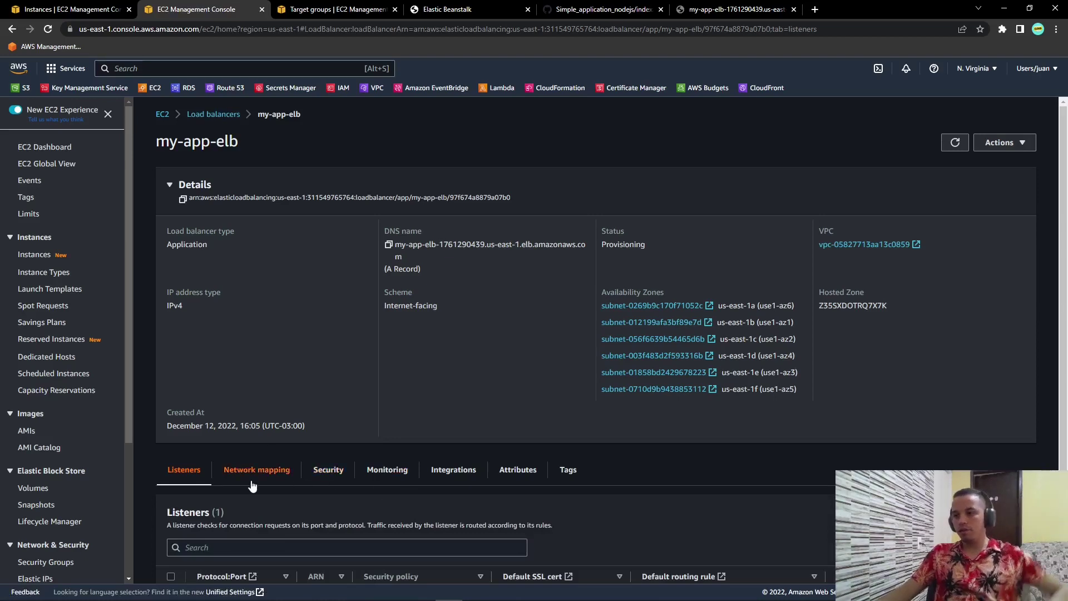
{"action": "scroll", "coordinate": [278, 486], "scroll_direction": "down", "scroll_amount": 1}
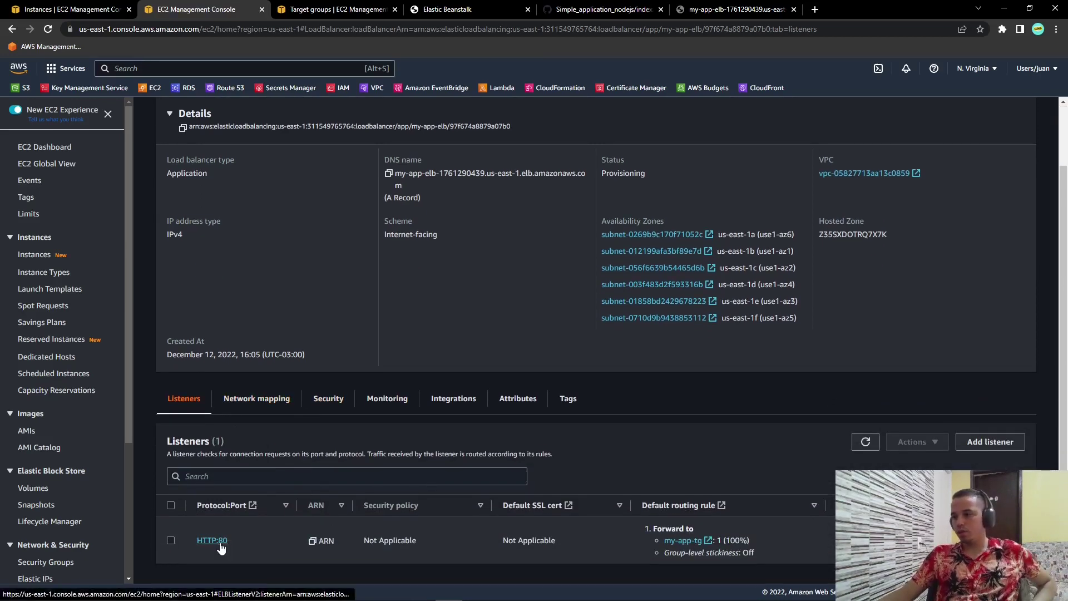
{"action": "left_click_drag", "start_coordinate": [228, 544], "coordinate": [192, 540]}
{"action": "scroll", "coordinate": [273, 542], "scroll_direction": "up", "scroll_amount": 1}
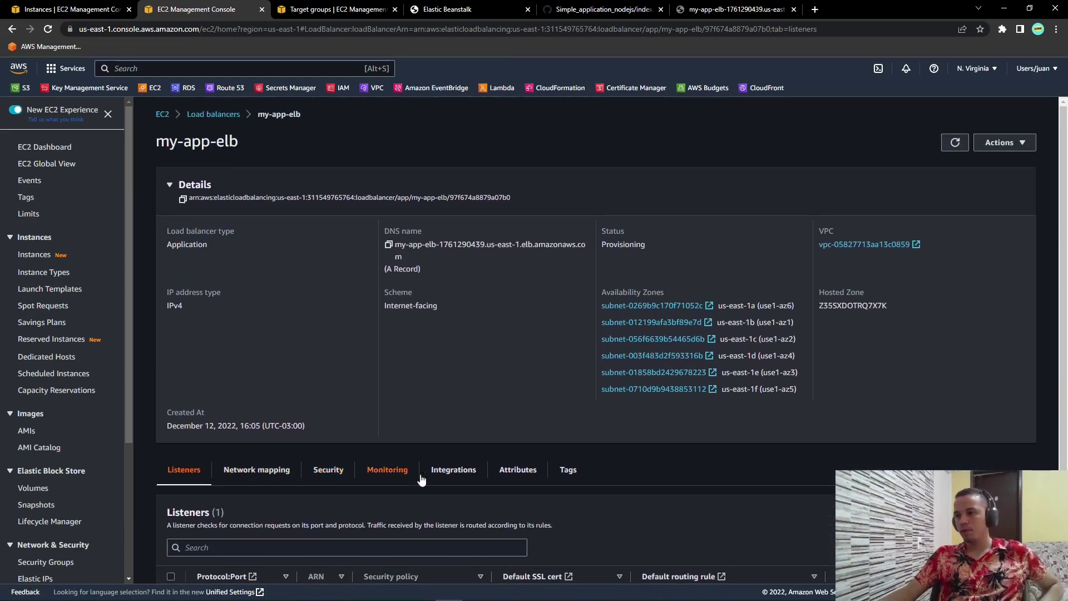
{"action": "left_click", "coordinate": [470, 478]}
{"action": "scroll", "coordinate": [490, 487], "scroll_direction": "down", "scroll_amount": 2}
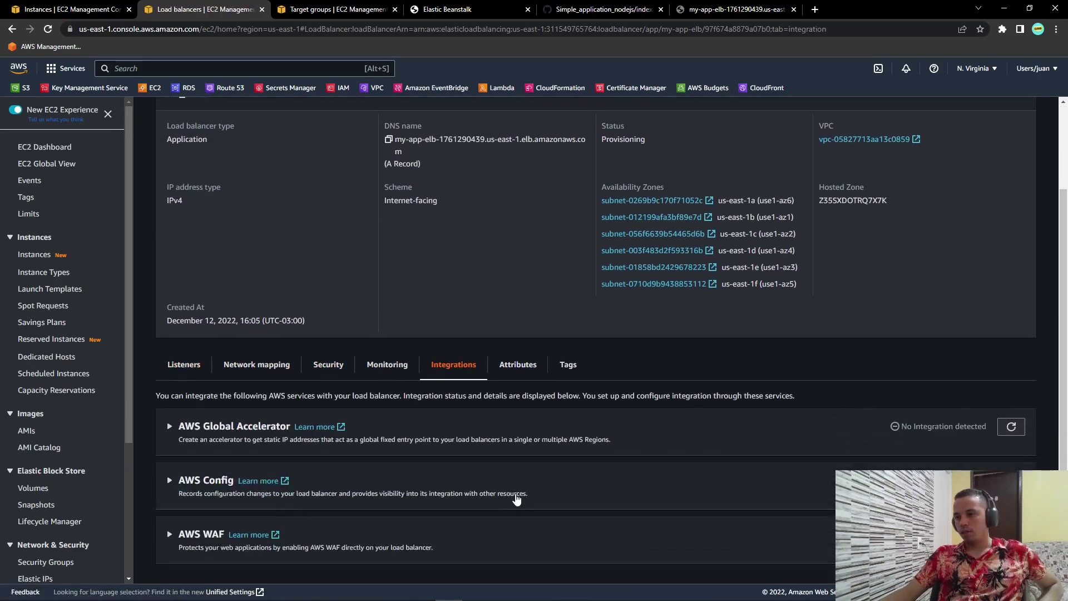
Step: Review my-app-elb's monitoring view and the security group attached to the load balancer
{"action": "left_click", "coordinate": [386, 363]}
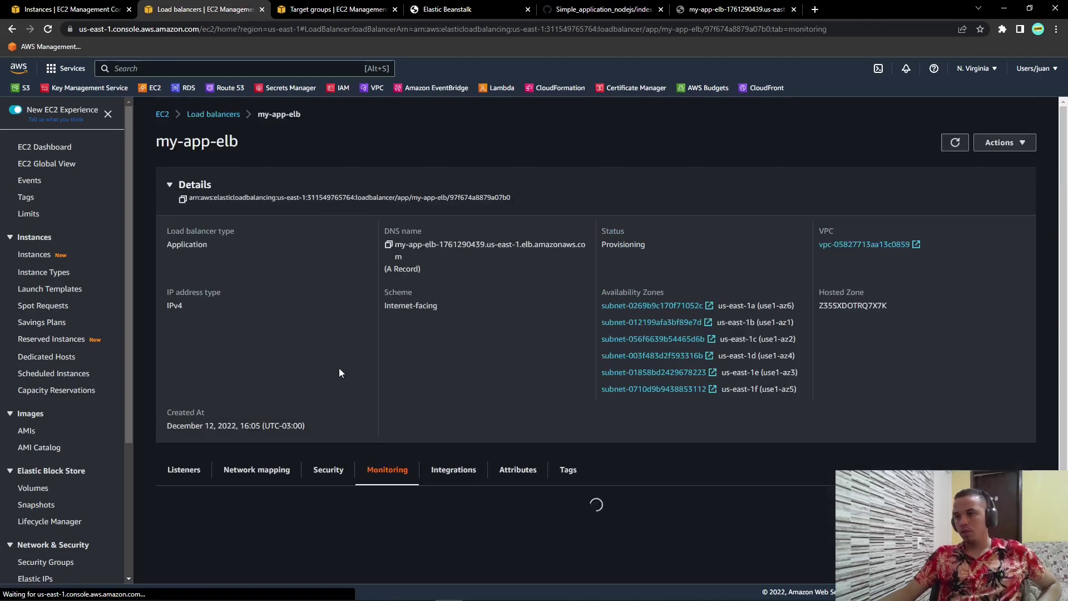
{"action": "left_click", "coordinate": [329, 474]}
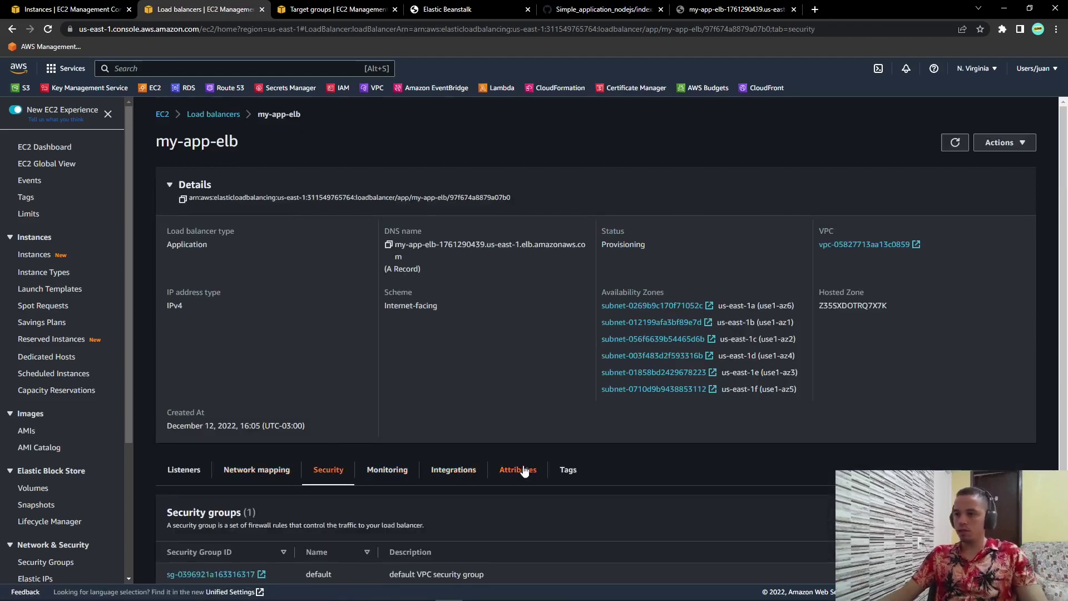
{"action": "scroll", "coordinate": [503, 473], "scroll_direction": "down", "scroll_amount": 1}
{"action": "scroll", "coordinate": [362, 452], "scroll_direction": "up", "scroll_amount": 1}
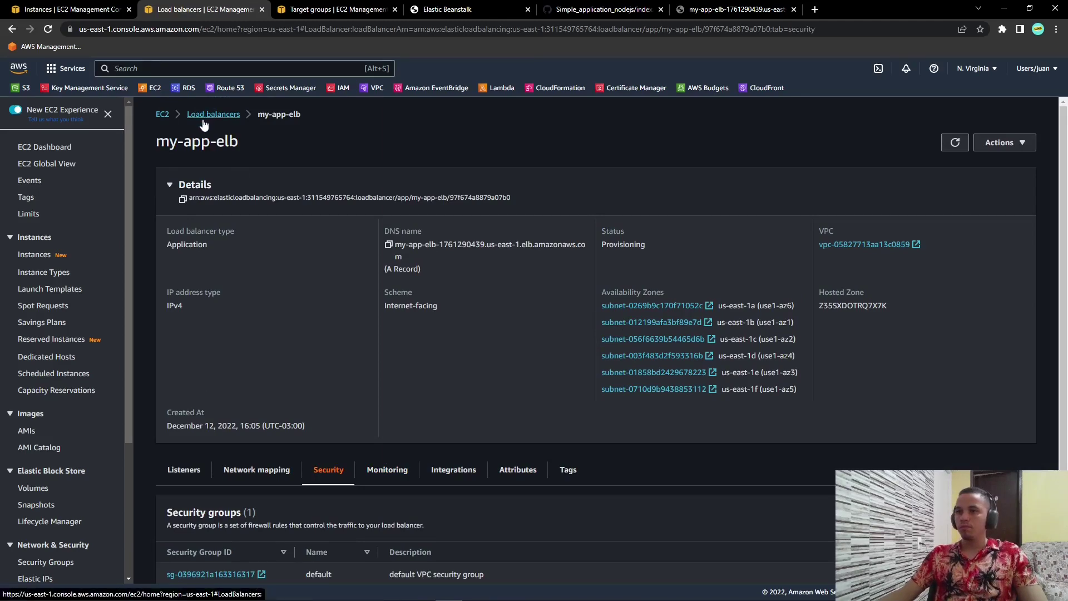
Step: Return to the Target groups list, refresh it, and check which load balancer is associated with my-app-tg
{"action": "left_click", "coordinate": [333, 9]}
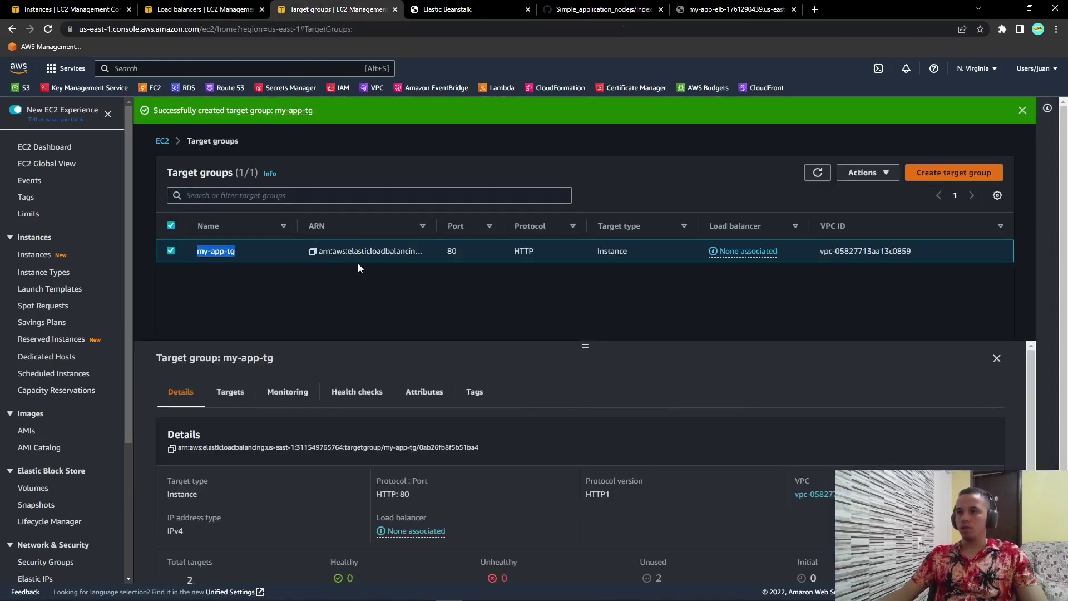
{"action": "left_click", "coordinate": [817, 172]}
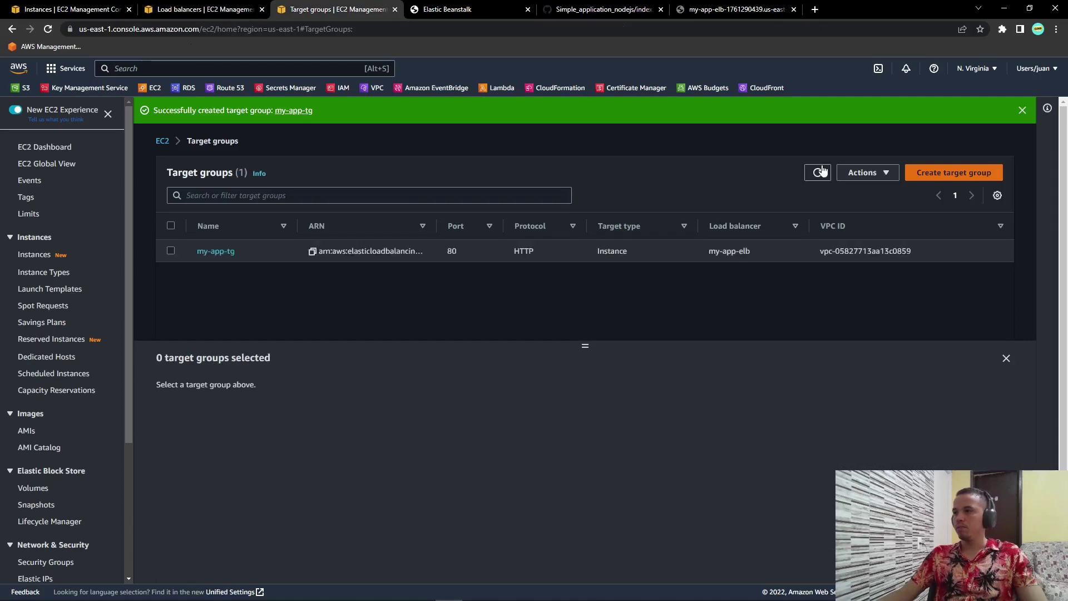
{"action": "left_click_drag", "start_coordinate": [757, 253], "coordinate": [698, 258]}
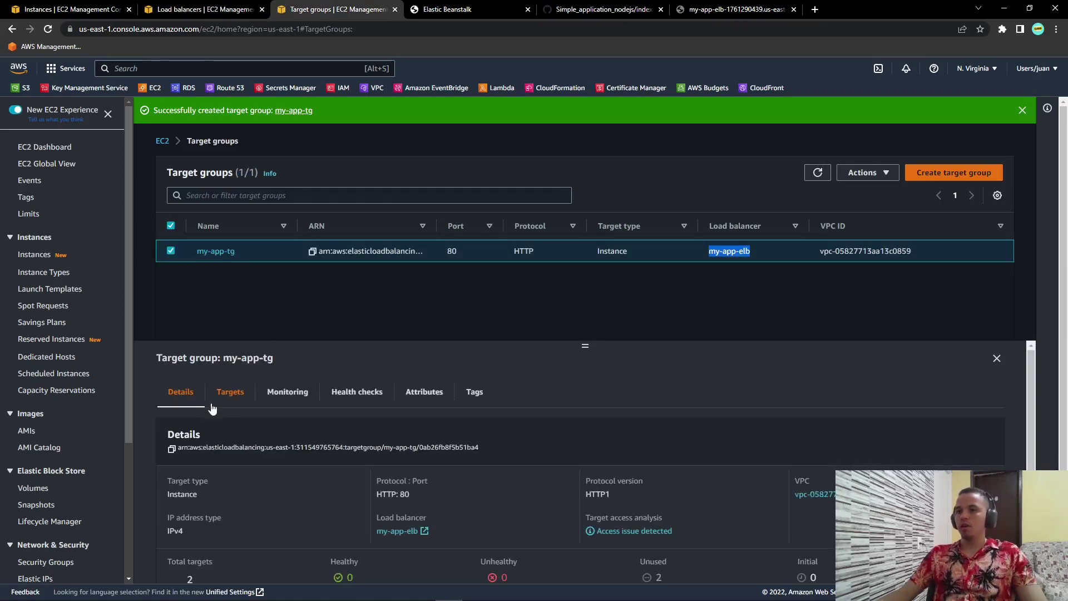
Step: Show my-app-tg's registered targets and refresh them to check the health status of my-app-1 and my-app-2
{"action": "left_click", "coordinate": [231, 401]}
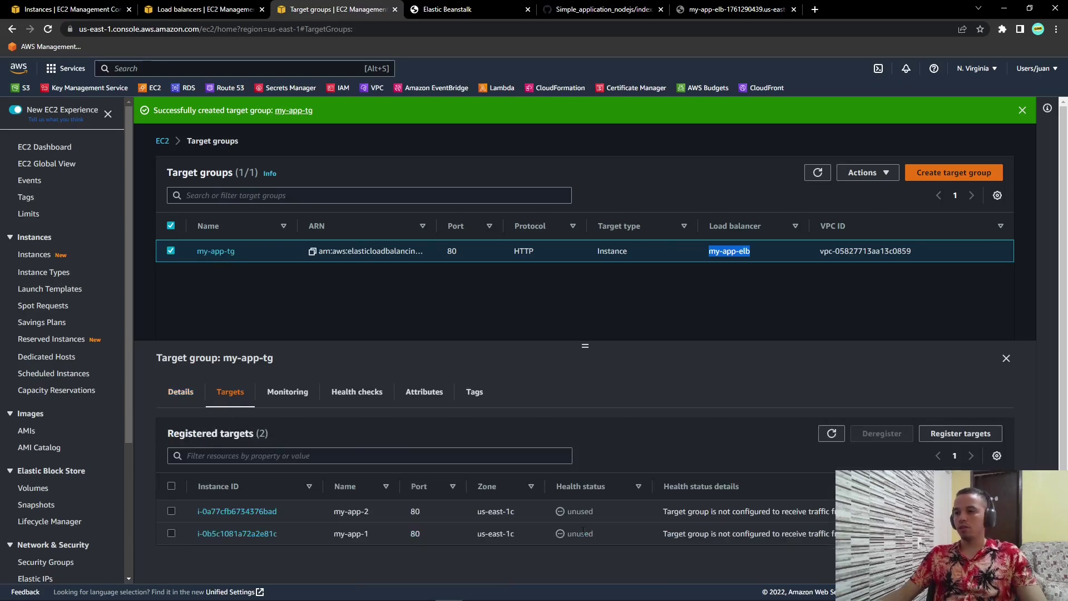
{"action": "left_click", "coordinate": [831, 434]}
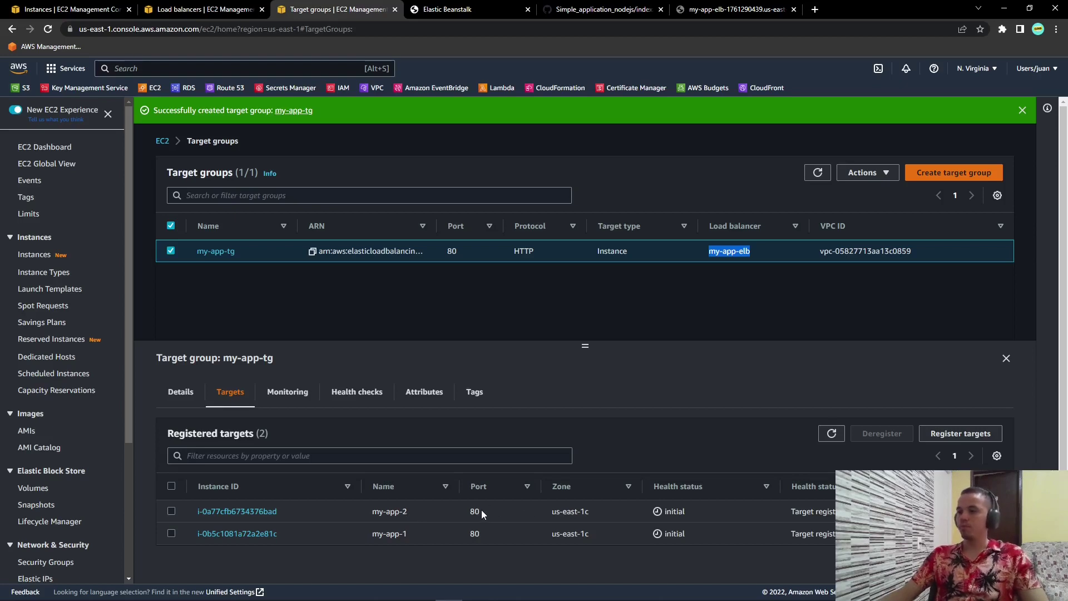
{"action": "left_click", "coordinate": [829, 434]}
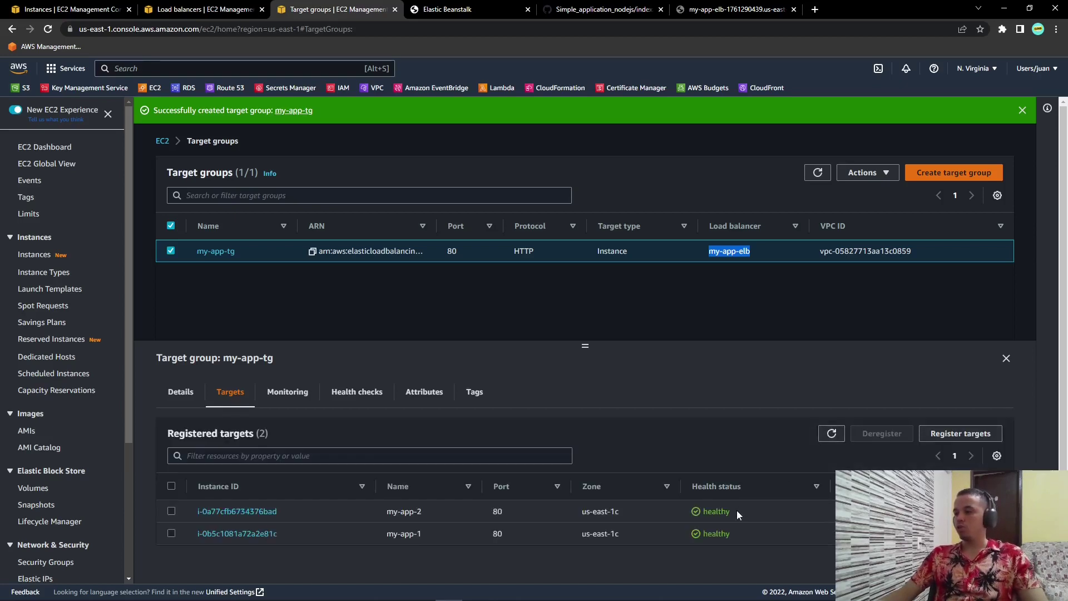
{"action": "left_click_drag", "start_coordinate": [737, 509], "coordinate": [707, 514]}
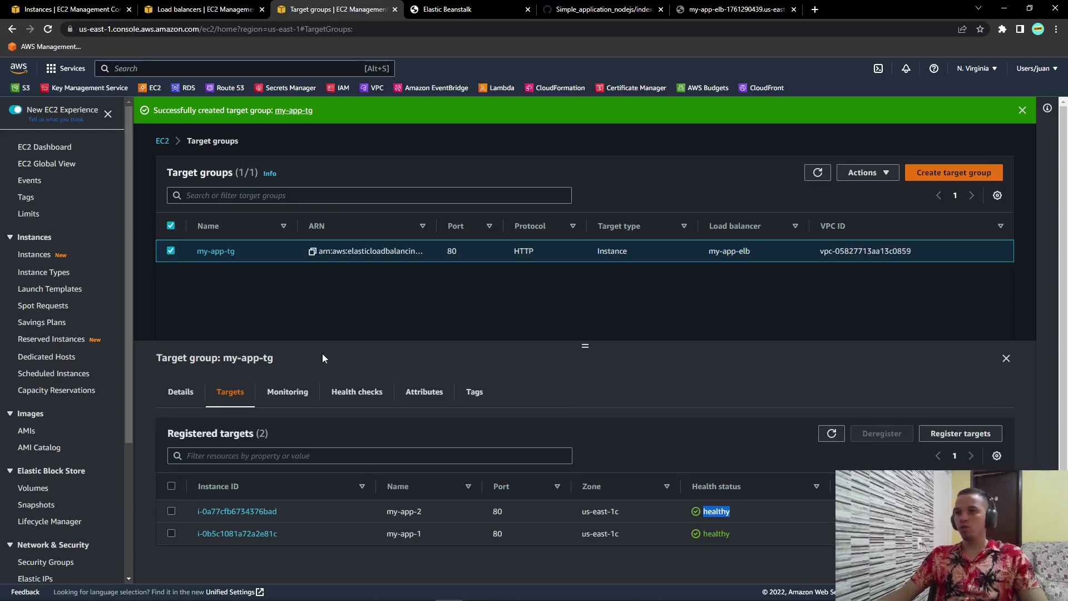
Step: Copy the DNS name from my-app-elb's details and load it in the browser tab where it was tried before
{"action": "left_click", "coordinate": [206, 9]}
{"action": "left_click", "coordinate": [388, 245]}
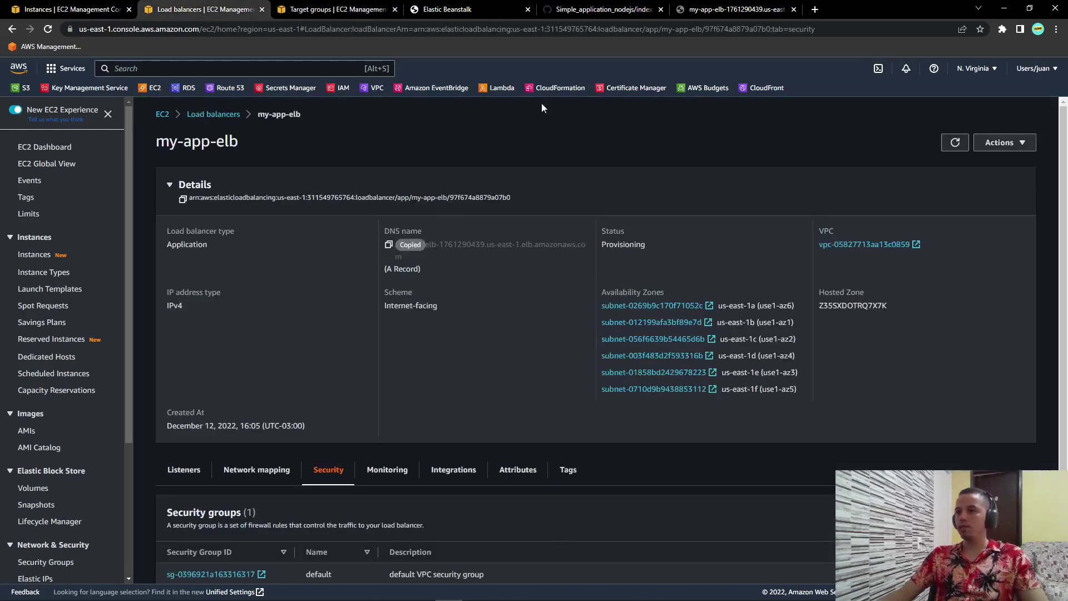
{"action": "left_click", "coordinate": [734, 9]}
{"action": "key", "text": "ctrl+v"}
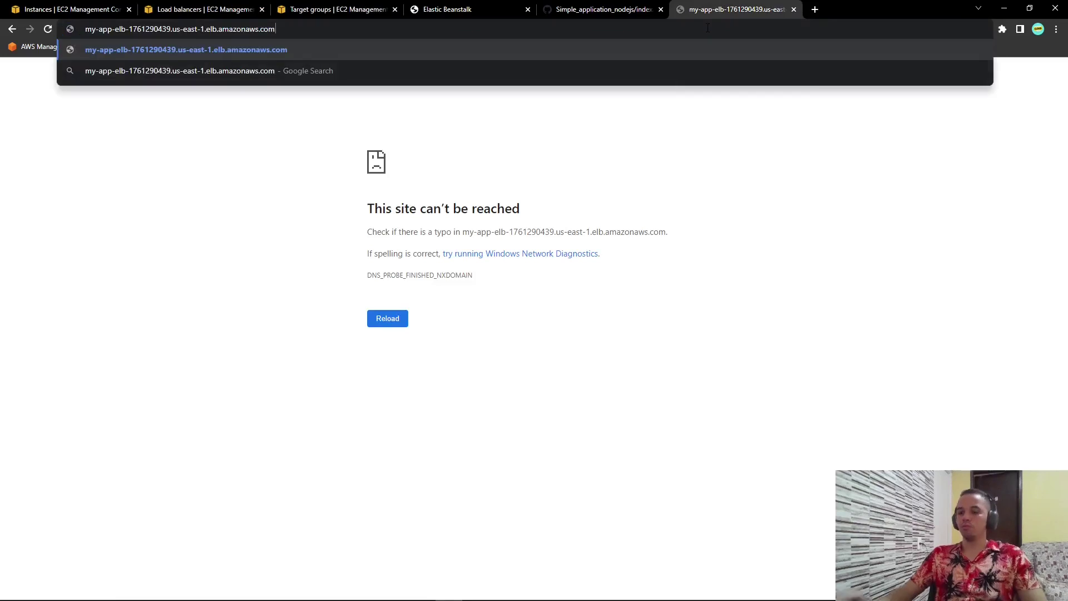
{"action": "key", "text": "Return"}
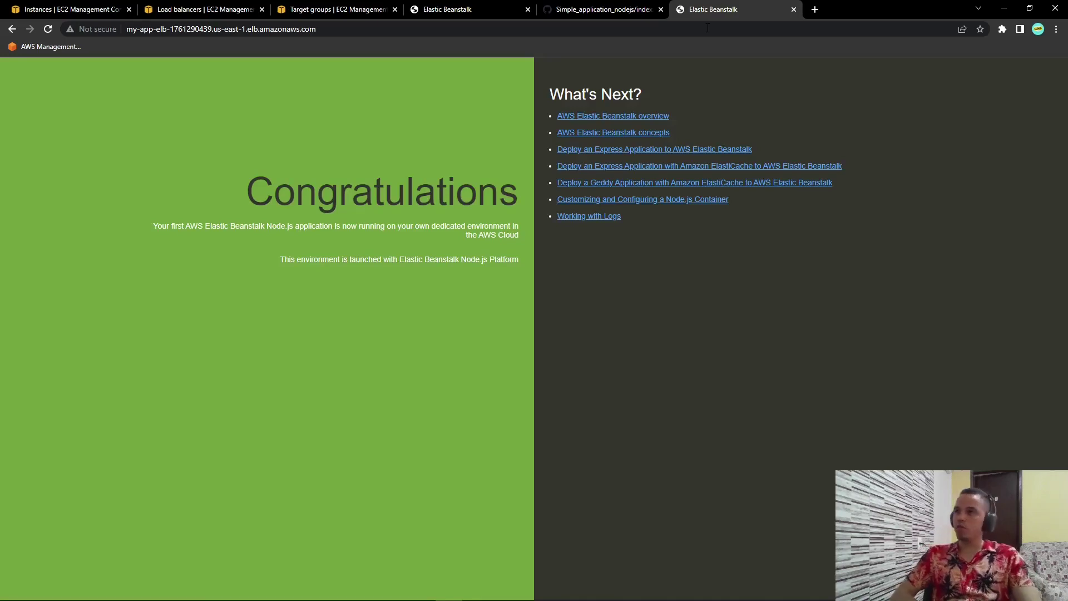
Step: Reload the load balancer's page several times to test whether requests alternate between the two application instances
{"action": "key", "text": "F5"}
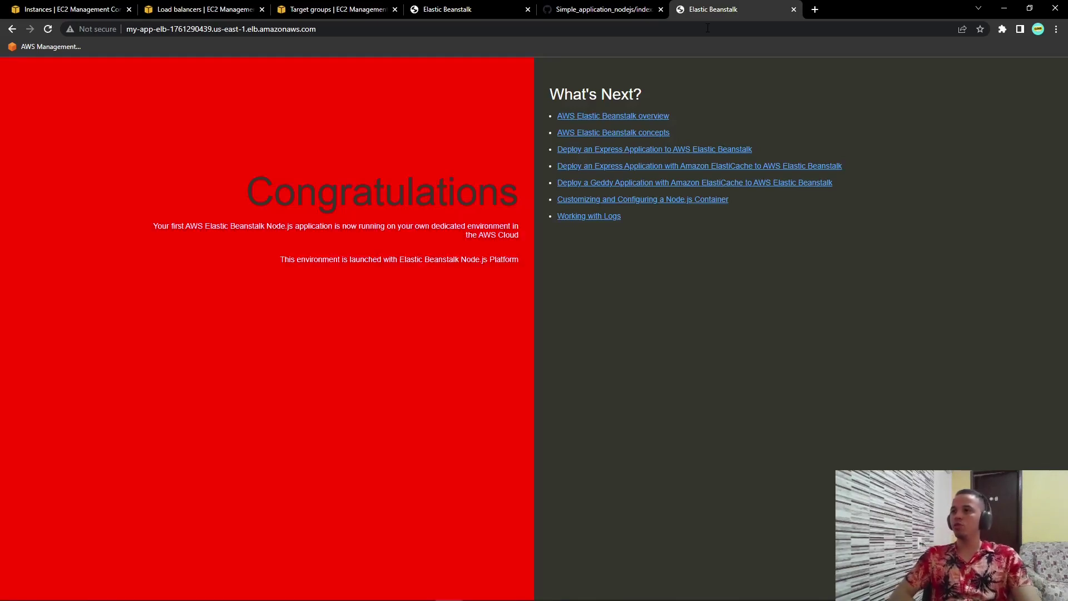
{"action": "key", "text": "F5"}
{"action": "key", "text": "F5"}
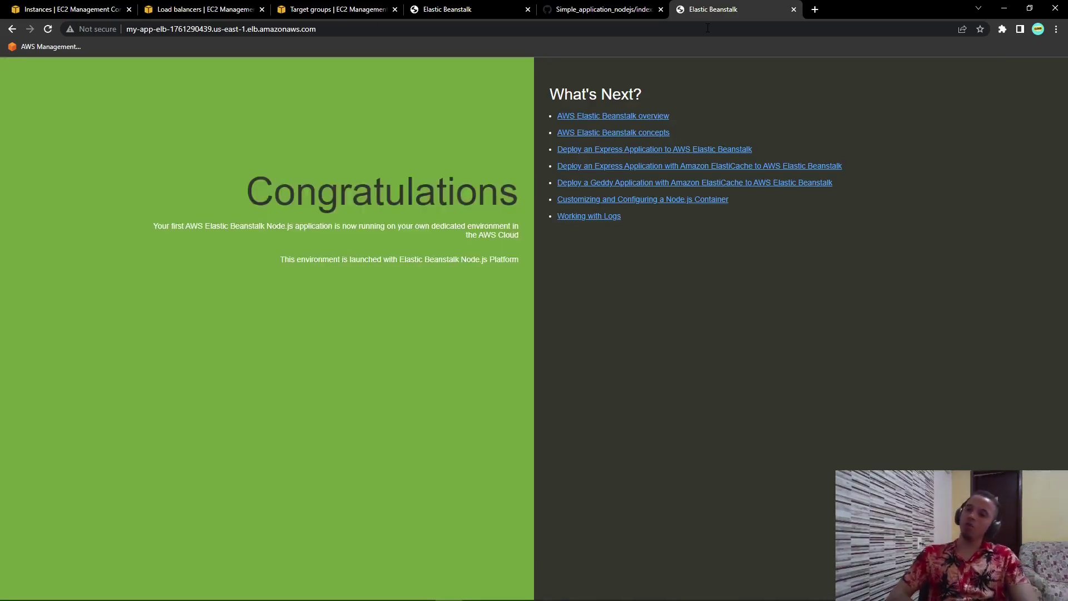
{"action": "key", "text": "F5"}
{"action": "key", "text": "F5"}
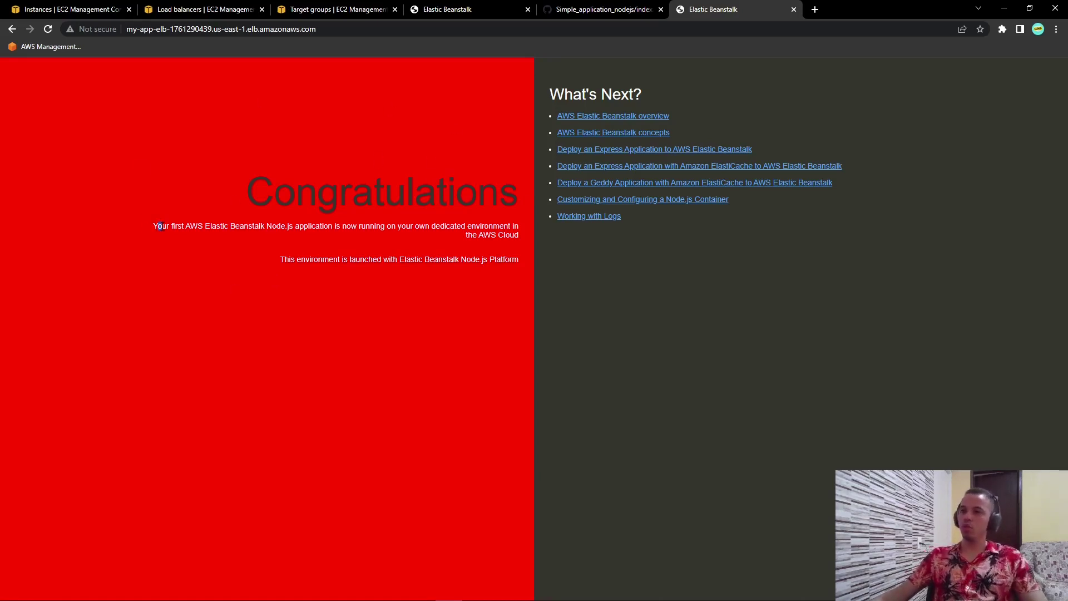
Step: Highlight the two message paragraphs beneath the Congratulations heading on the application page
{"action": "left_click_drag", "start_coordinate": [154, 227], "coordinate": [521, 261]}
{"action": "left_click", "coordinate": [521, 261]}
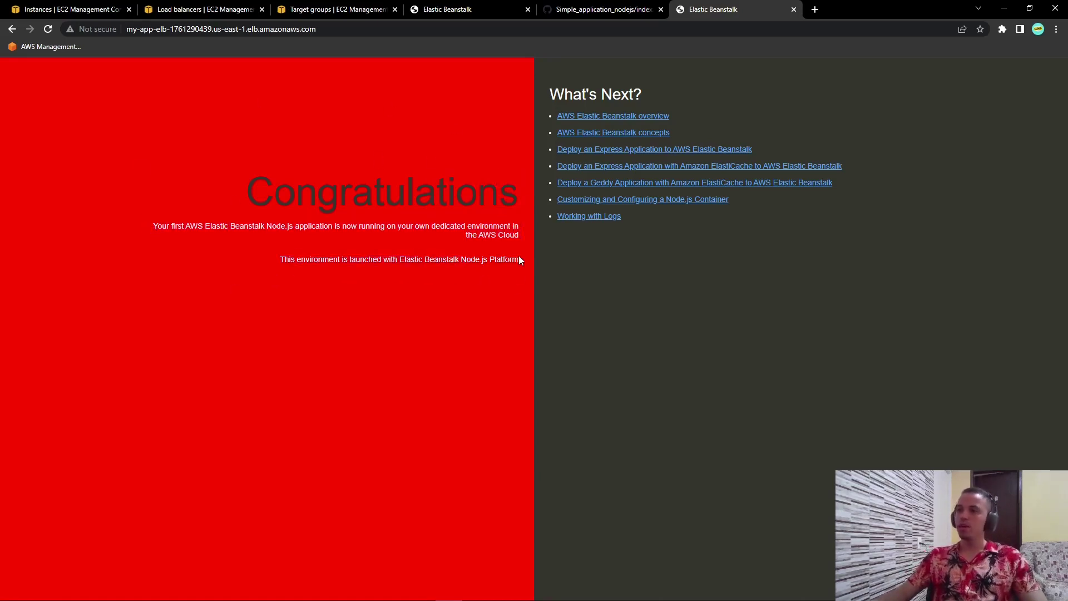
{"action": "left_click_drag", "start_coordinate": [154, 226], "coordinate": [519, 259]}
{"action": "left_click_drag", "start_coordinate": [155, 227], "coordinate": [518, 259]}
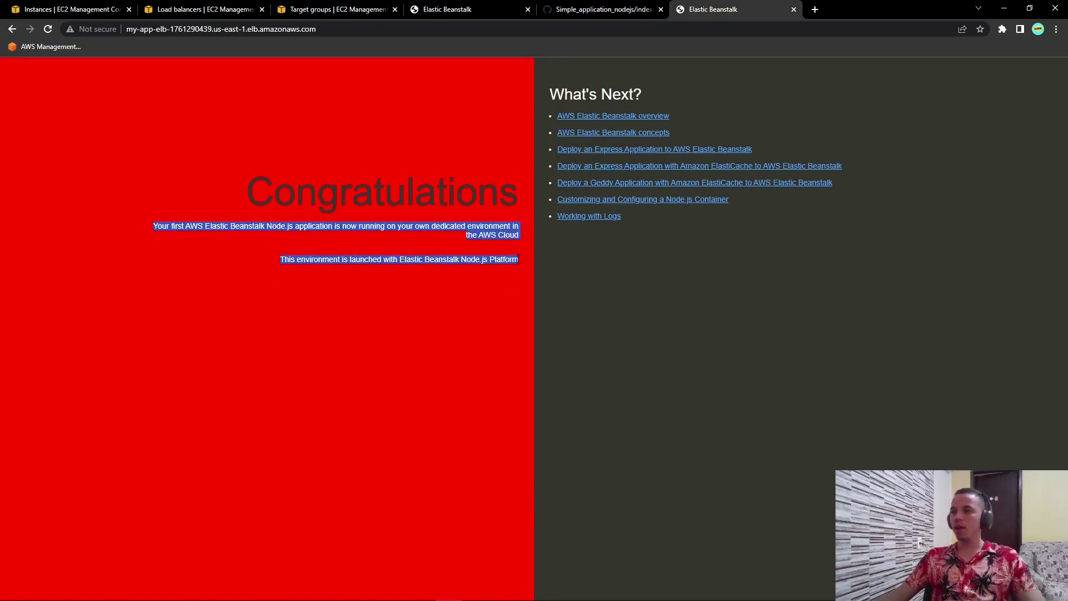